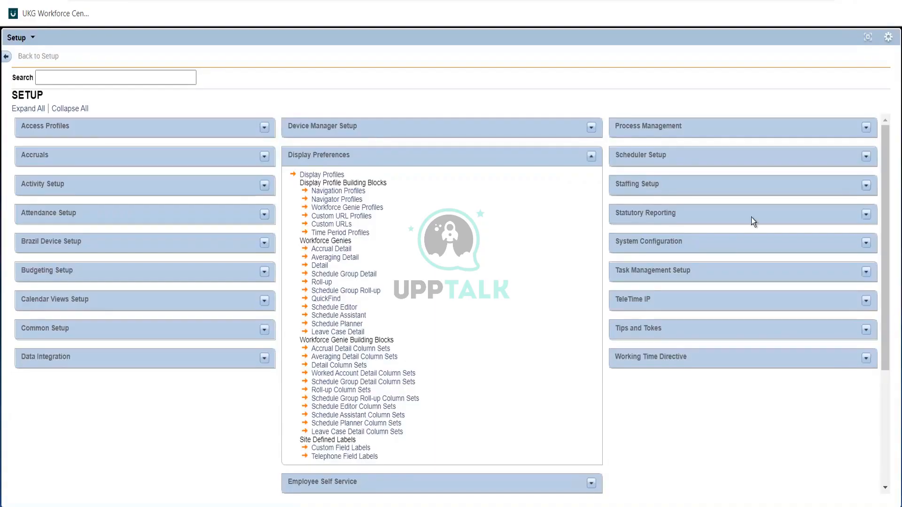
Restore the maximised Setup view to its normal size and list all employees in QuickFind using the * wildcard
{"action": "left_click", "coordinate": [869, 39]}
{"action": "left_click", "coordinate": [171, 127]}
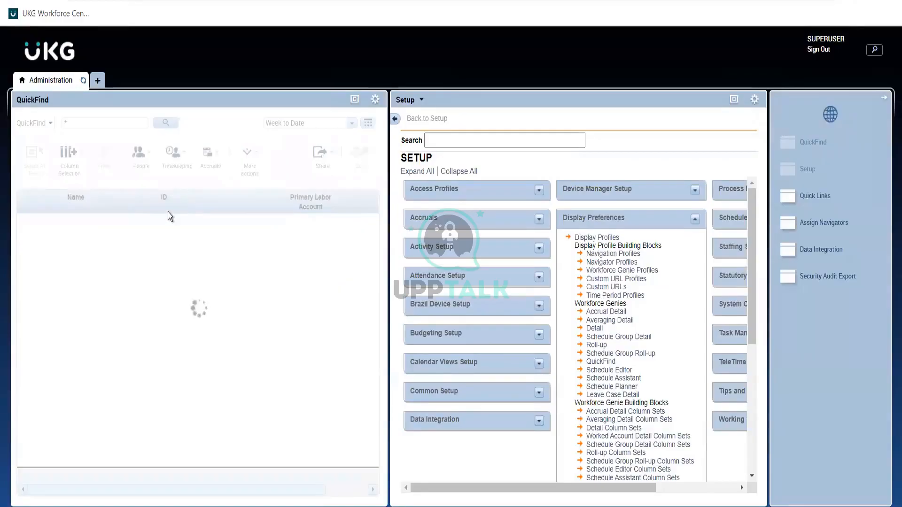
{"action": "left_click", "coordinate": [92, 348]}
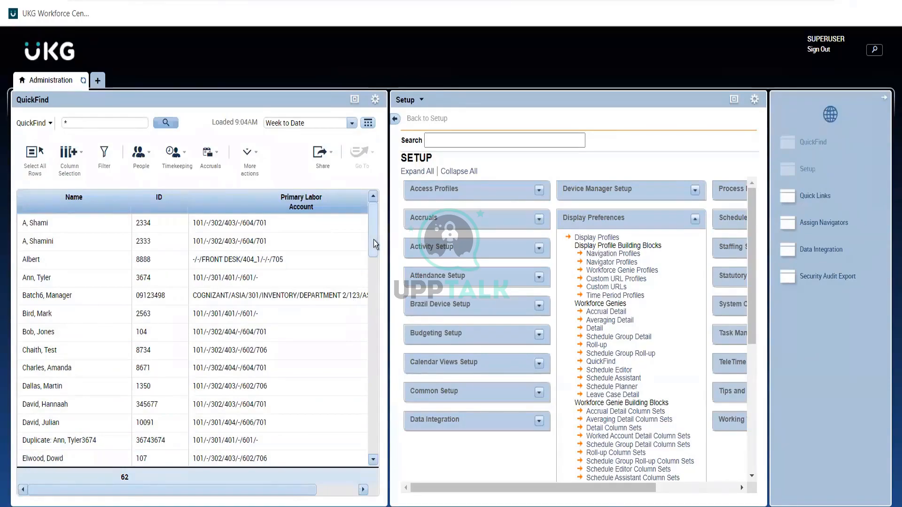
Open the seventh employee in the QuickFind list for editing in the People Editor
{"action": "left_click_drag", "start_coordinate": [374, 240], "coordinate": [378, 258]}
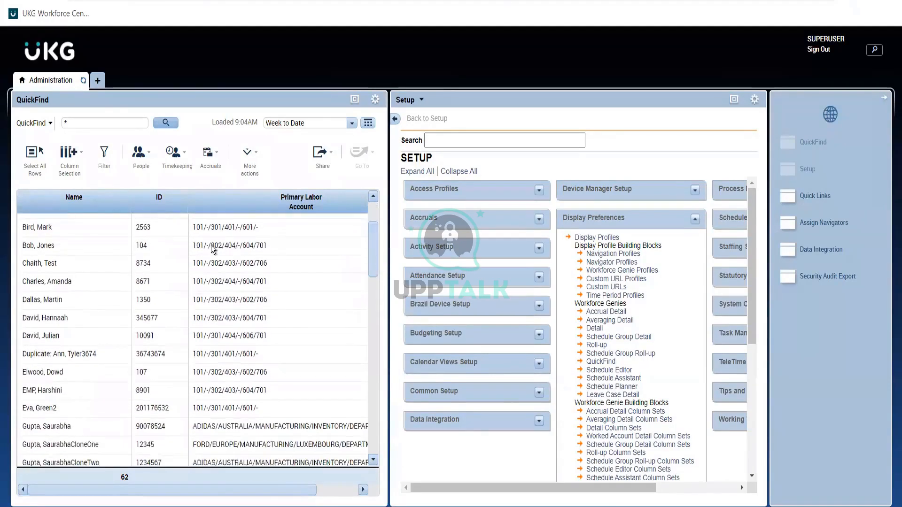
{"action": "left_click", "coordinate": [196, 246]}
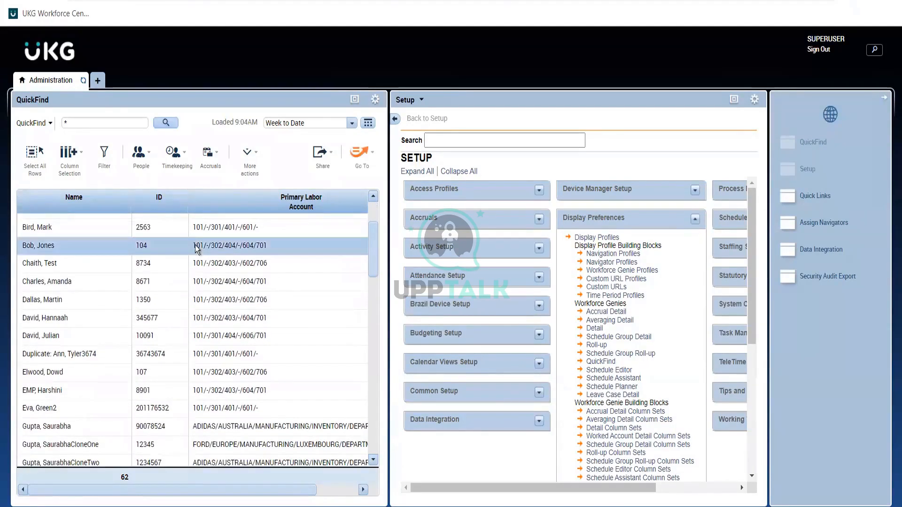
{"action": "left_click", "coordinate": [136, 153]}
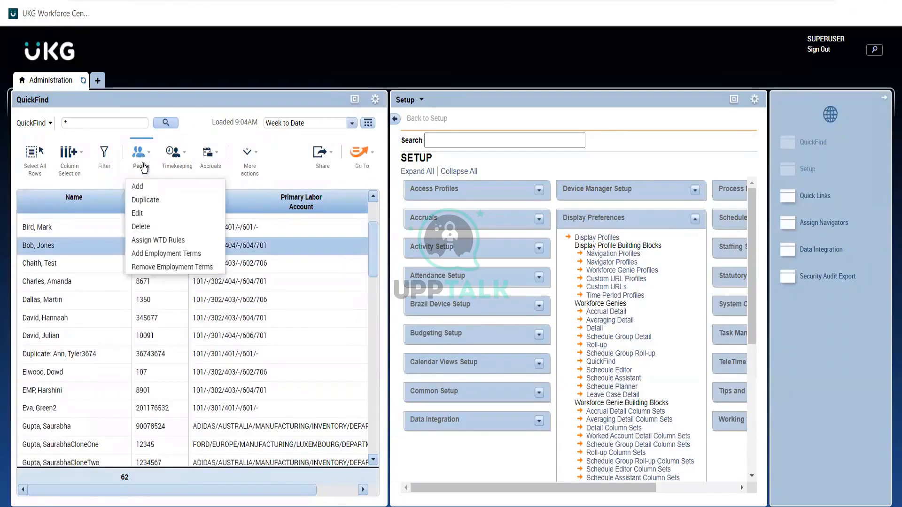
{"action": "left_click", "coordinate": [150, 217]}
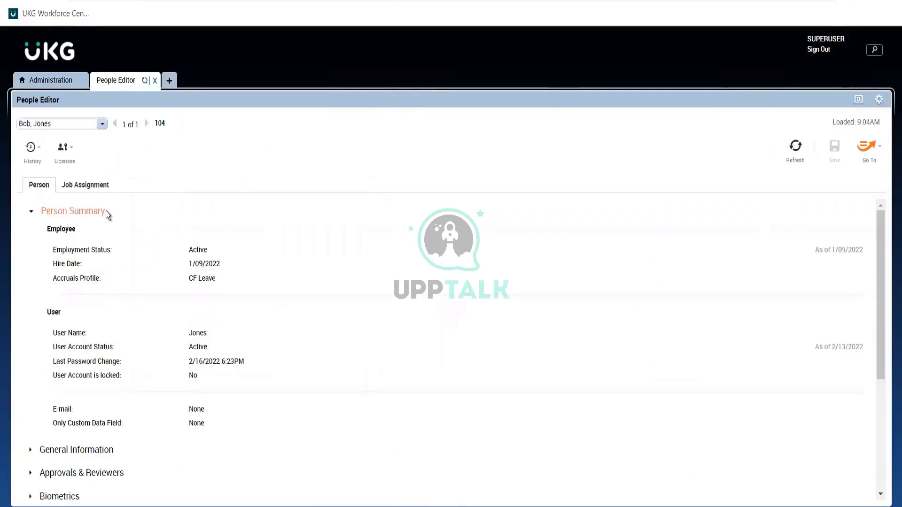
Examine the employee's General Information, User Information and Person's Dates sections, collapsing each one after viewing
{"action": "left_click", "coordinate": [81, 212]}
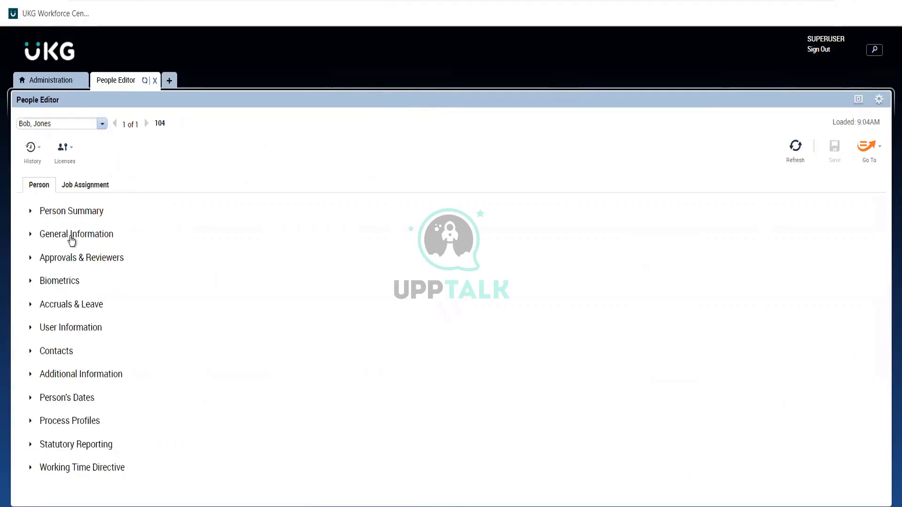
{"action": "left_click", "coordinate": [70, 235]}
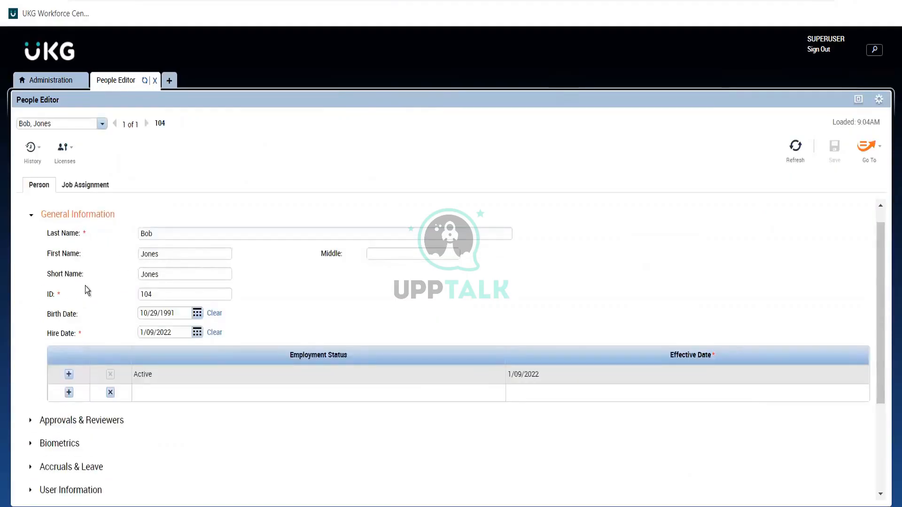
{"action": "left_click", "coordinate": [64, 215]}
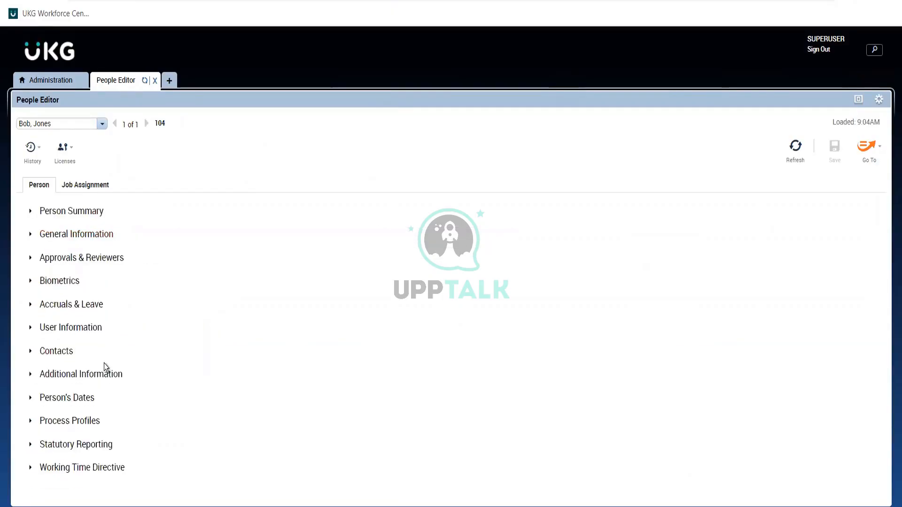
{"action": "left_click", "coordinate": [68, 327]}
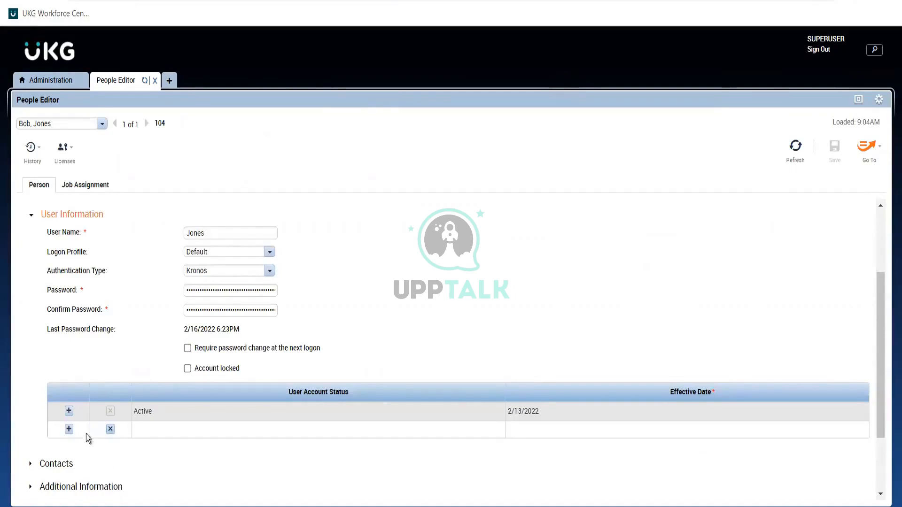
{"action": "left_click", "coordinate": [85, 216]}
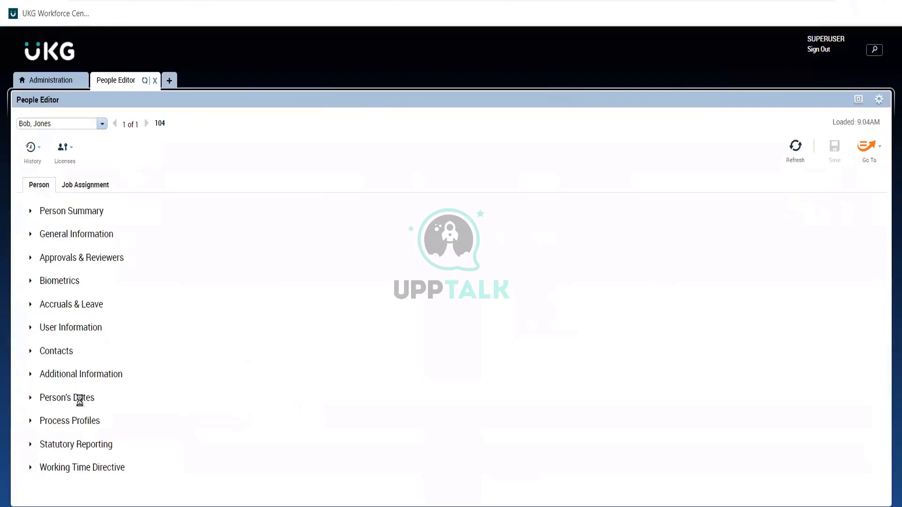
{"action": "left_click", "coordinate": [81, 400]}
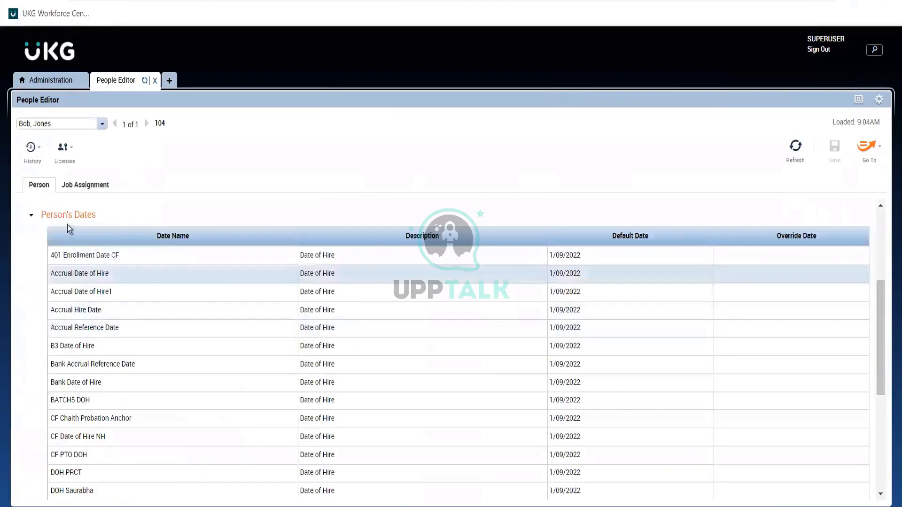
{"action": "left_click", "coordinate": [70, 216]}
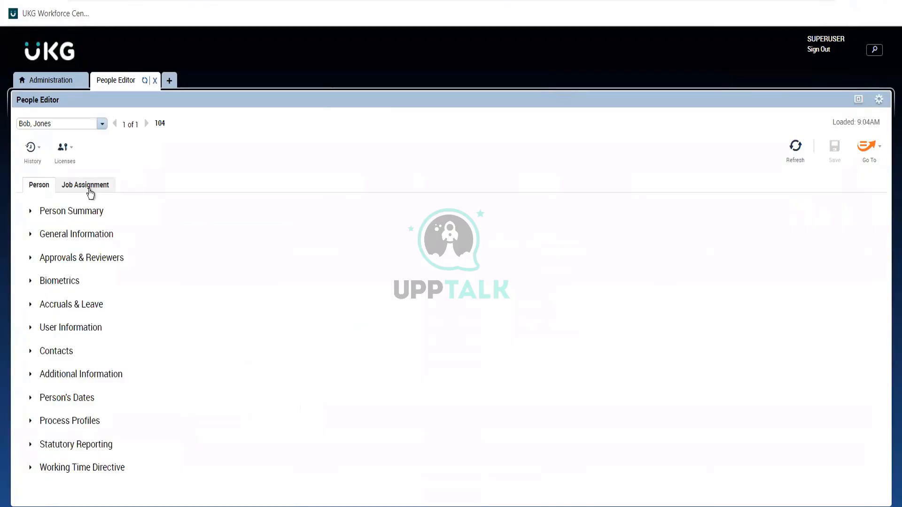
Examine the employee's Job Assignment Summary, Employee Role and Timekeeper sections under the job assignment, collapsing each one after viewing
{"action": "left_click", "coordinate": [90, 185]}
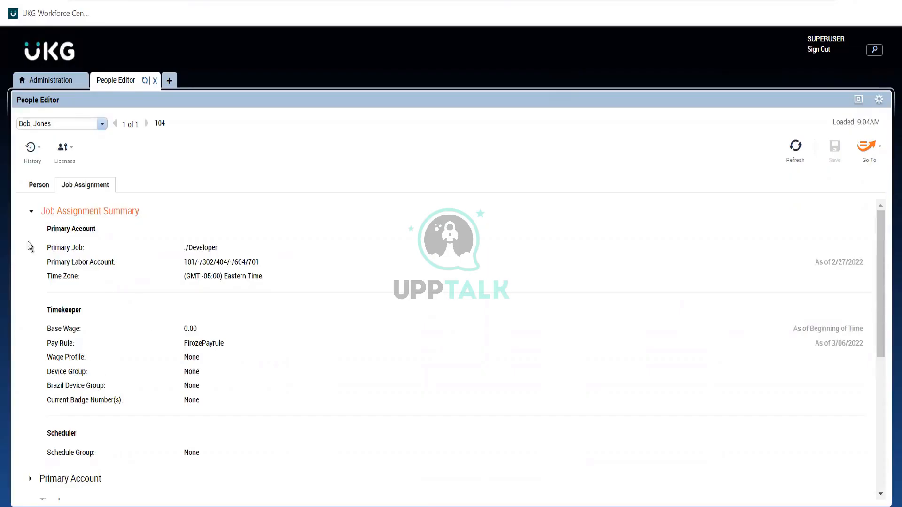
{"action": "left_click", "coordinate": [73, 214]}
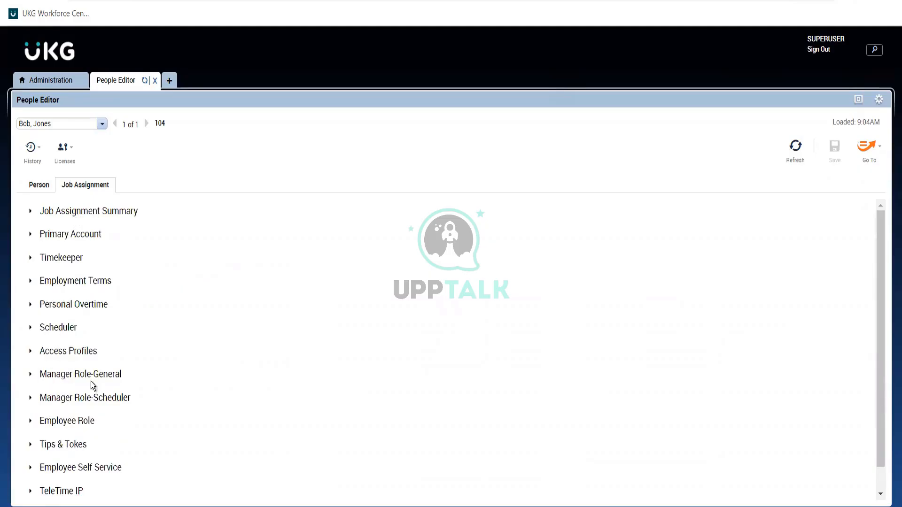
{"action": "left_click", "coordinate": [71, 421]}
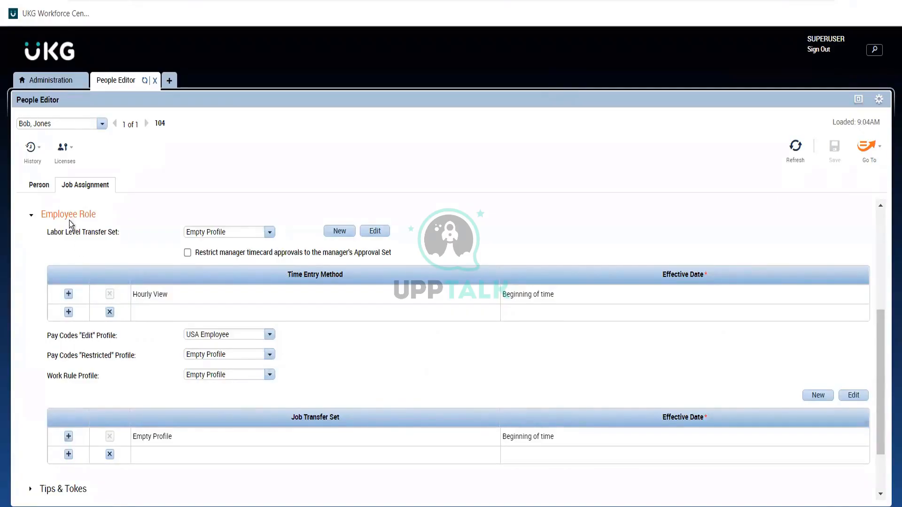
{"action": "left_click", "coordinate": [86, 212]}
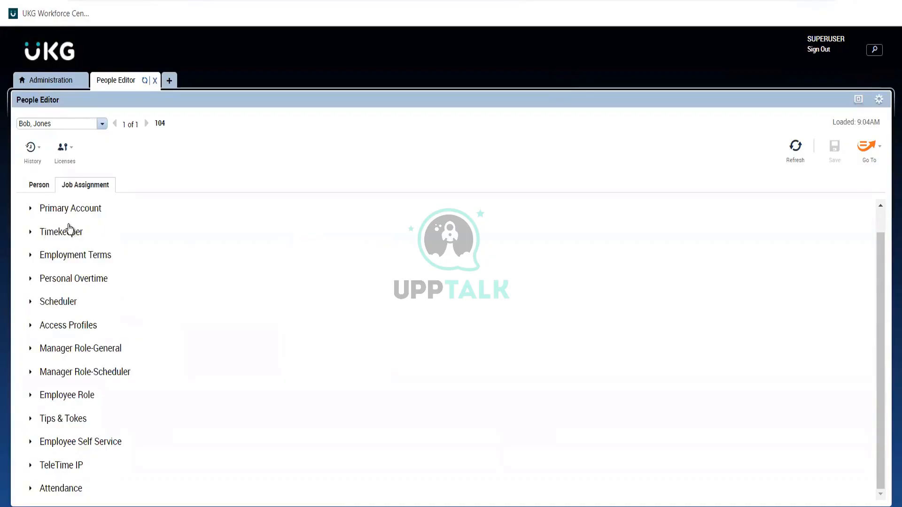
{"action": "left_click", "coordinate": [67, 230]}
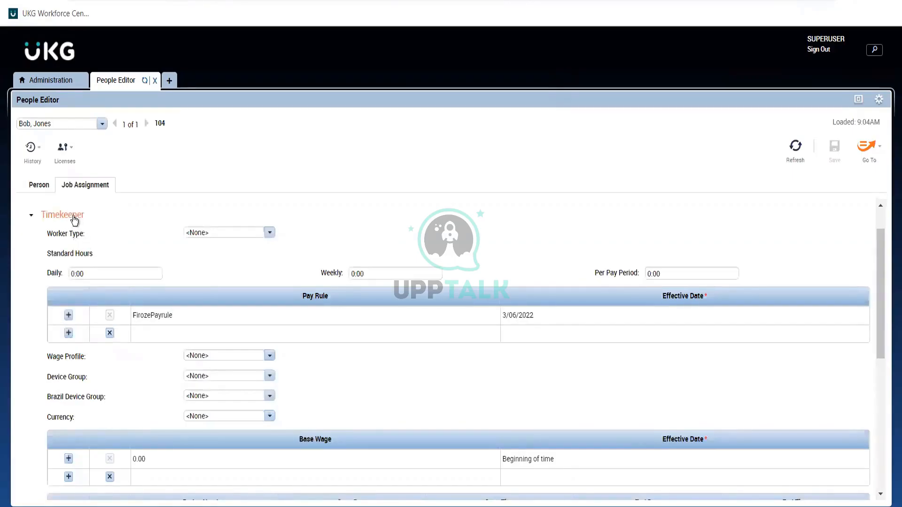
{"action": "left_click", "coordinate": [62, 215]}
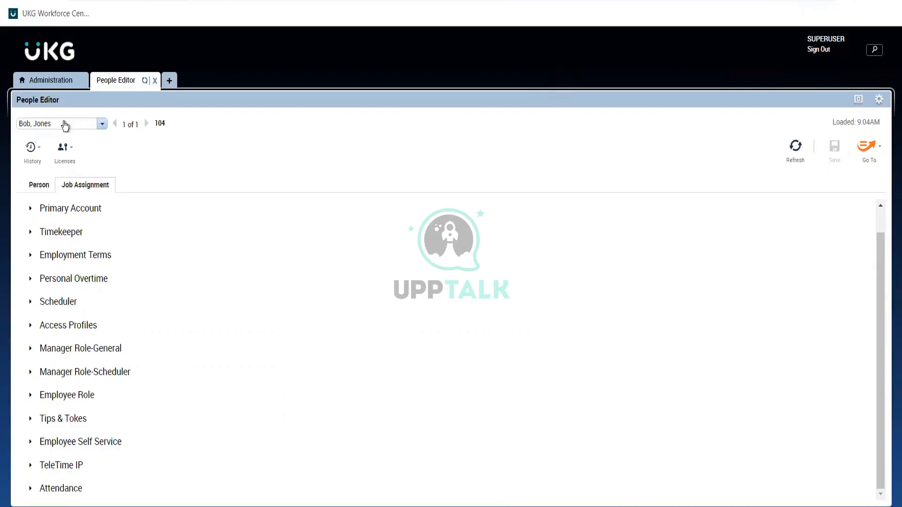
Locate the Site Defined Labels entries in the Display Preferences setup and examine the custom fields in the employee's Additional Information
{"action": "left_click", "coordinate": [52, 81]}
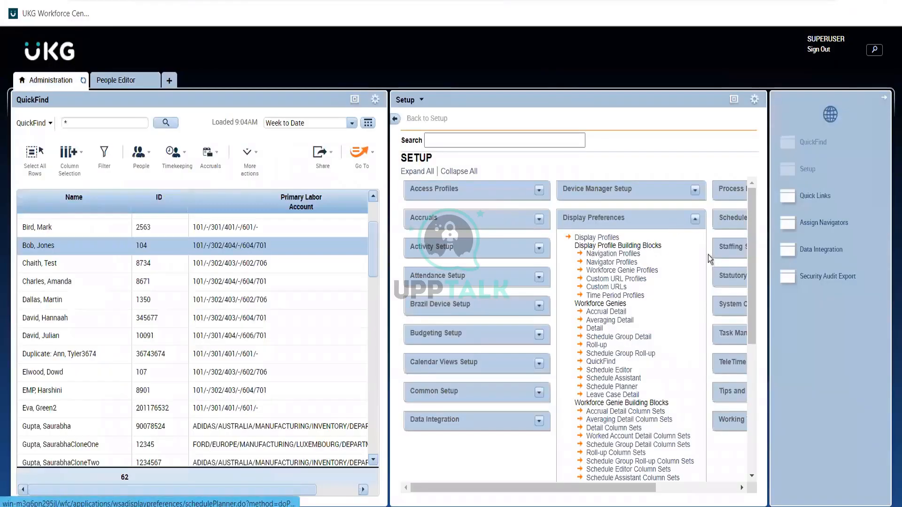
{"action": "left_click_drag", "start_coordinate": [752, 279], "coordinate": [752, 341]}
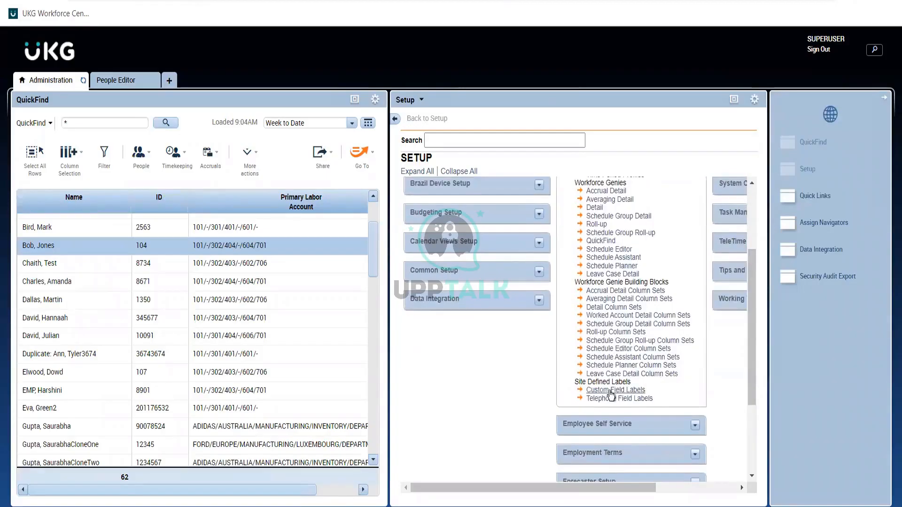
{"action": "left_click", "coordinate": [112, 81]}
{"action": "left_click", "coordinate": [46, 186]}
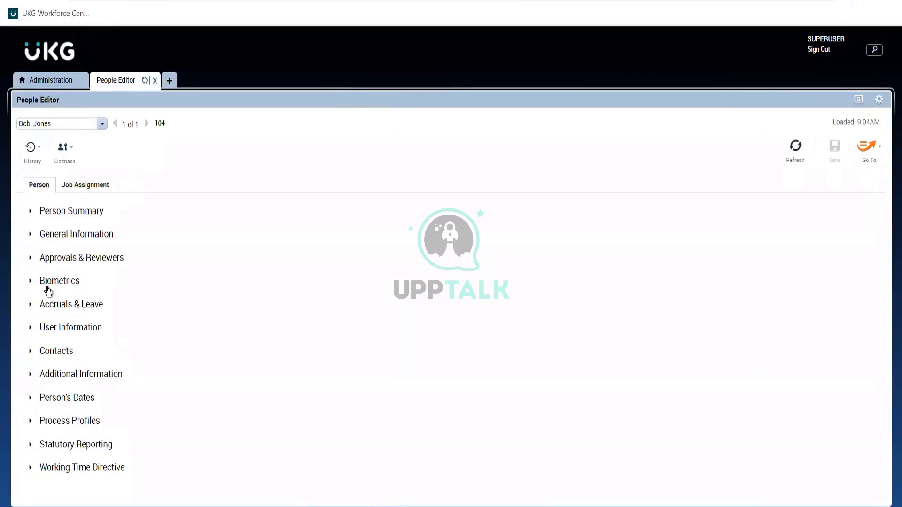
{"action": "left_click", "coordinate": [54, 375]}
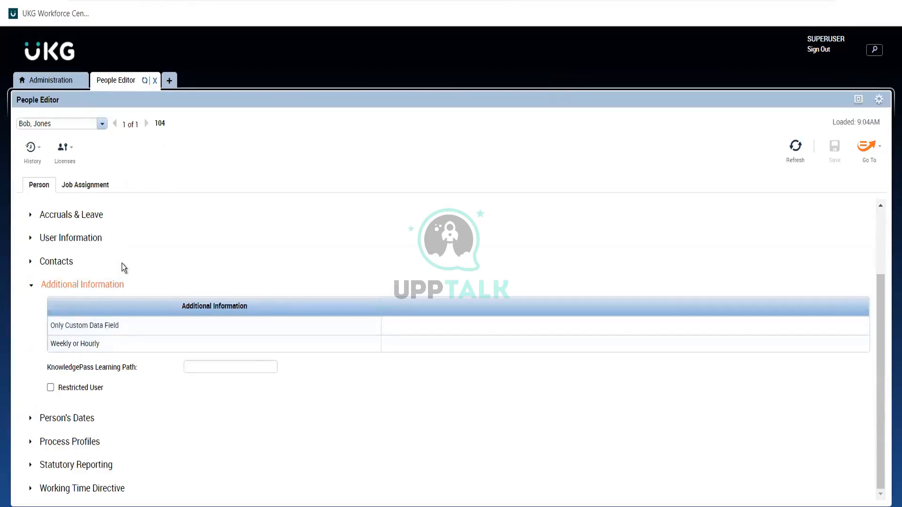
Open the Custom Field Labels setup and inspect its labels enlarged before restoring the normal view
{"action": "left_click", "coordinate": [64, 80]}
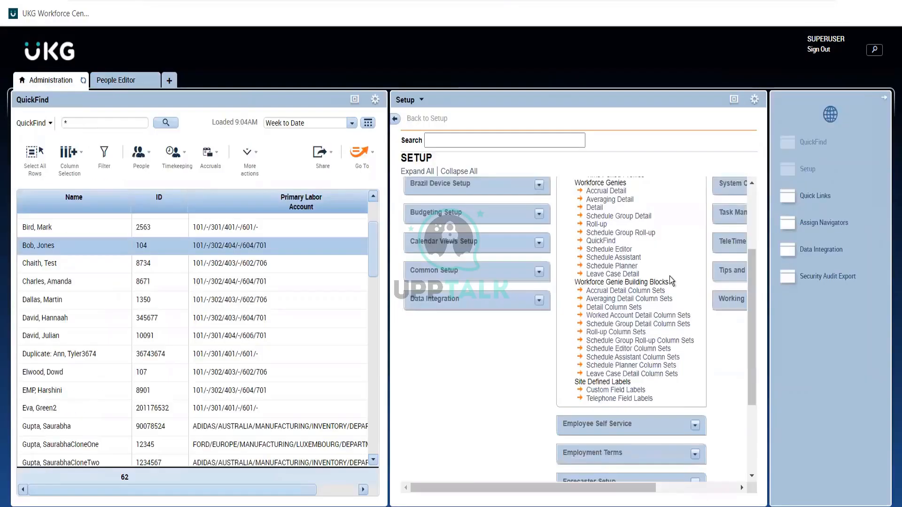
{"action": "left_click", "coordinate": [602, 391]}
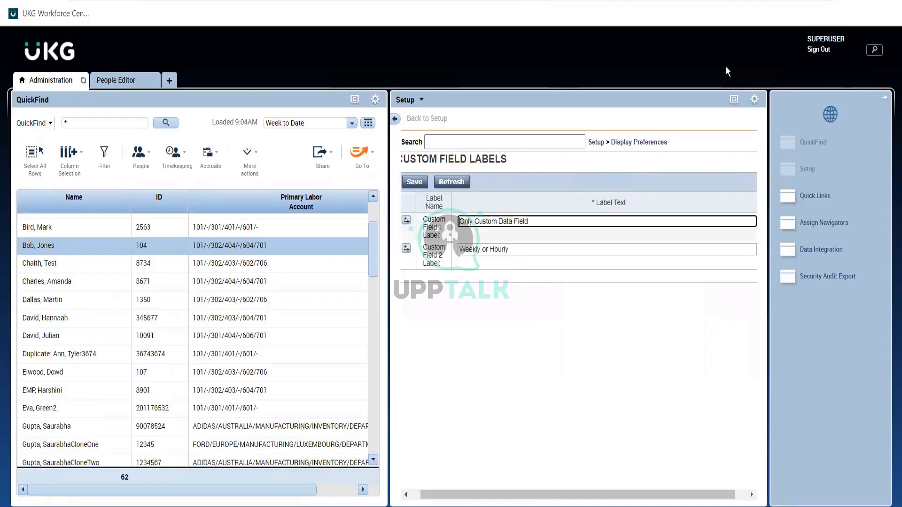
{"action": "left_click", "coordinate": [734, 99]}
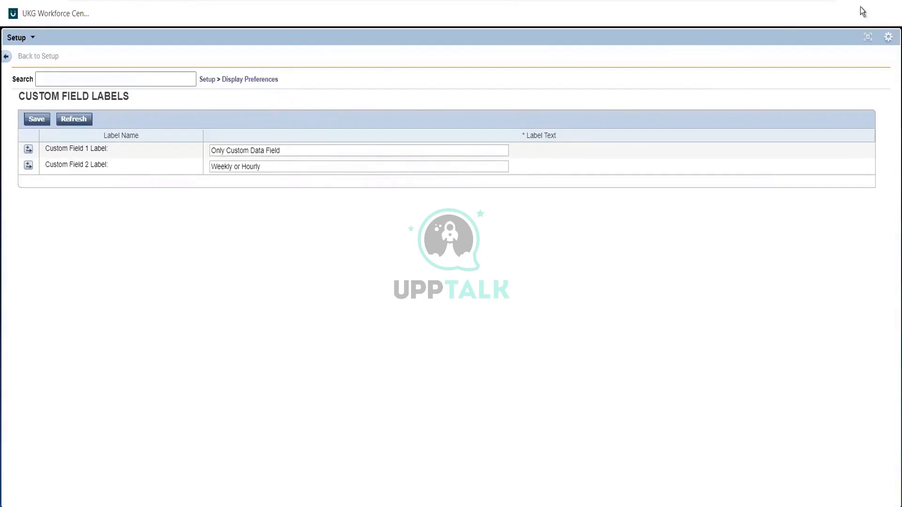
{"action": "left_click", "coordinate": [870, 36]}
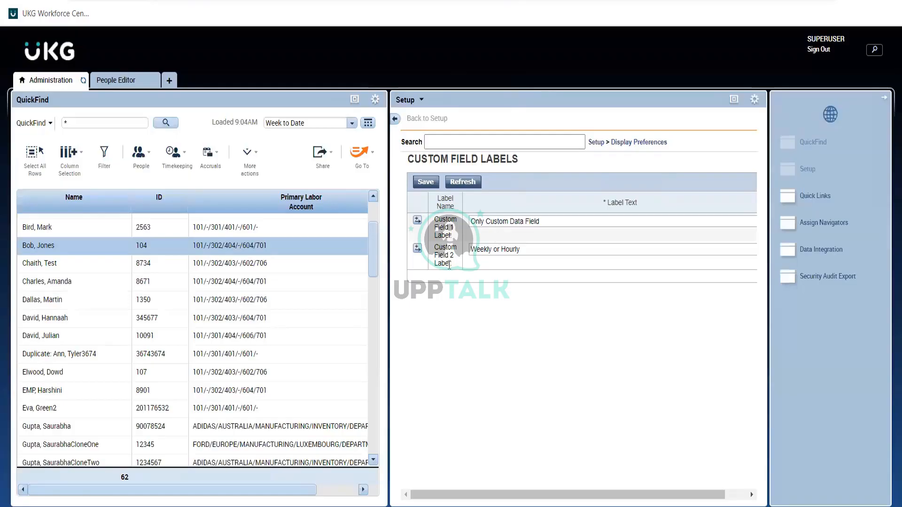
Add a third custom field label with the text Gender below Weekly or Hourly and save the labels
{"action": "left_click", "coordinate": [417, 249]}
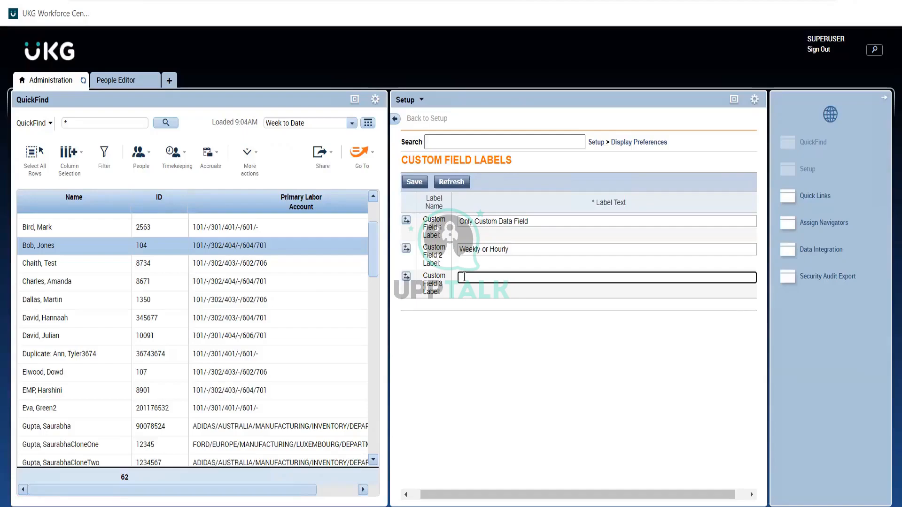
{"action": "type", "text": "ender"}
{"action": "left_click", "coordinate": [414, 183]}
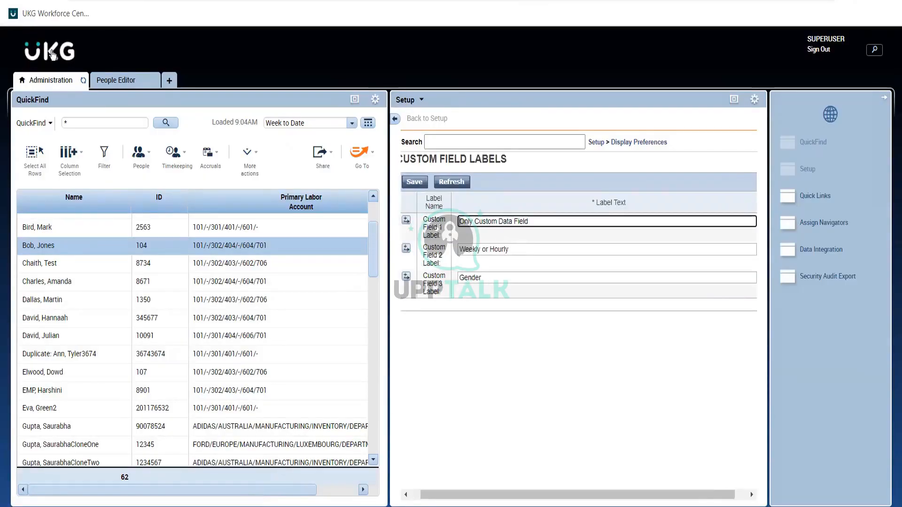
Refresh the employee's record to check Additional Information for the new Gender field, and close the People Editor
{"action": "left_click", "coordinate": [110, 83]}
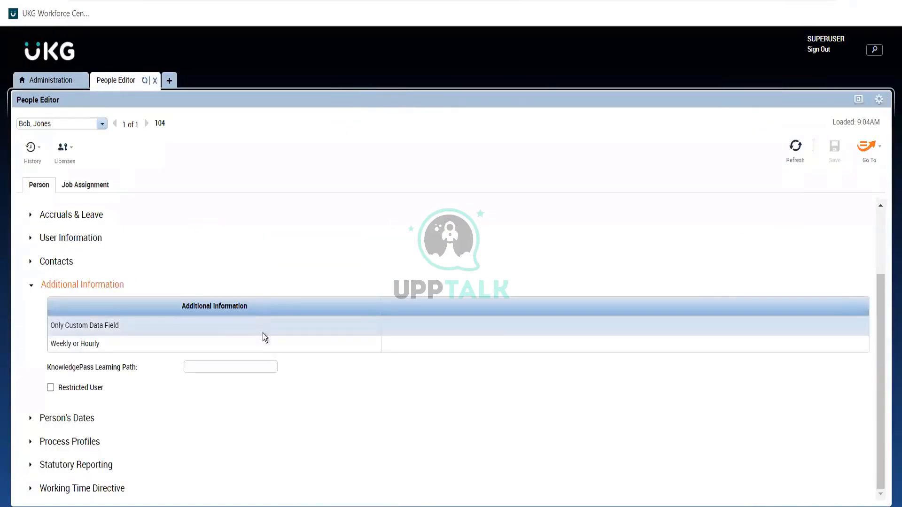
{"action": "left_click", "coordinate": [796, 158]}
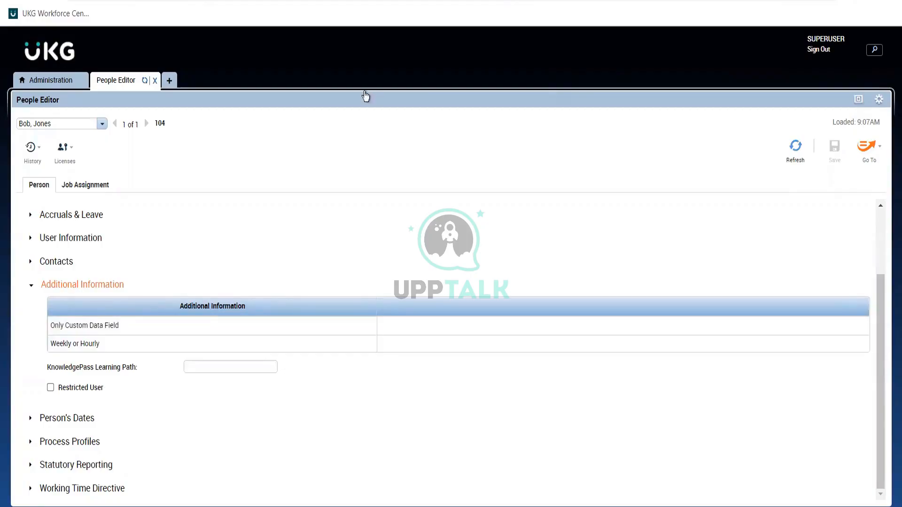
{"action": "left_click", "coordinate": [155, 81]}
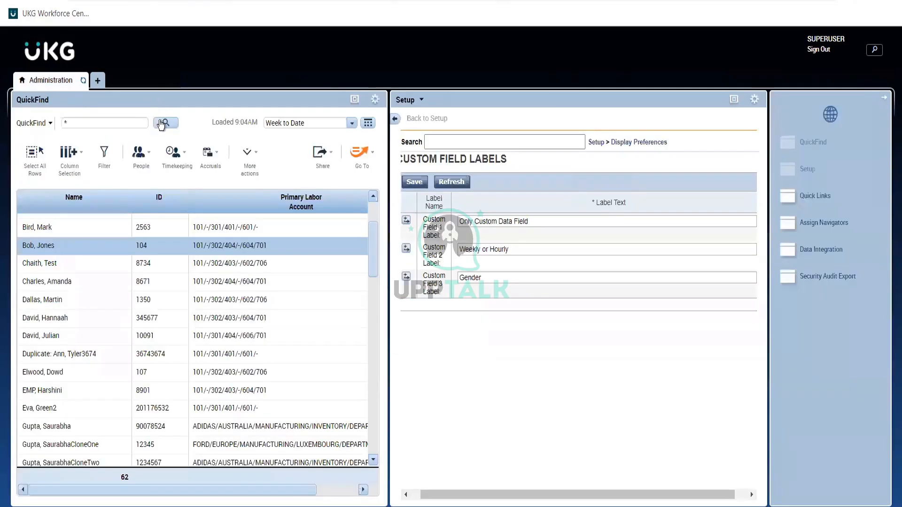
Reload all employees in QuickFind and save the custom field labels again
{"action": "left_click", "coordinate": [162, 123]}
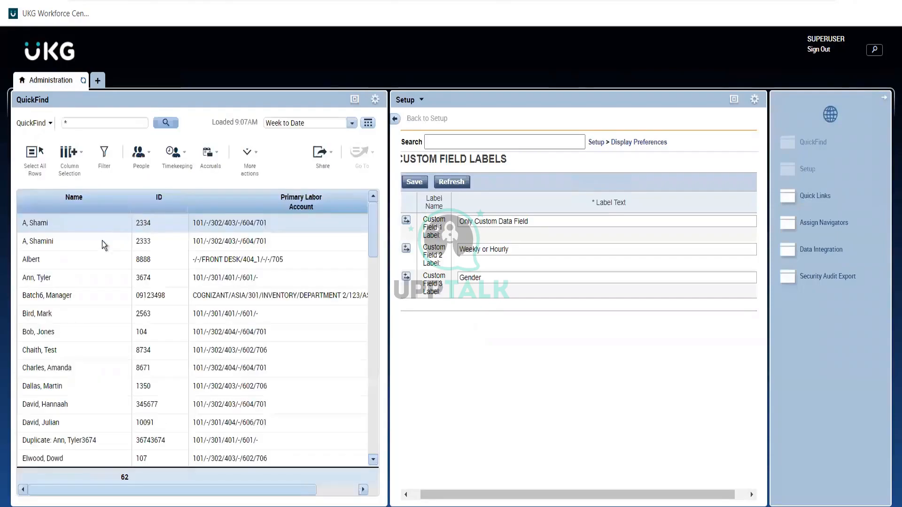
{"action": "left_click", "coordinate": [411, 184]}
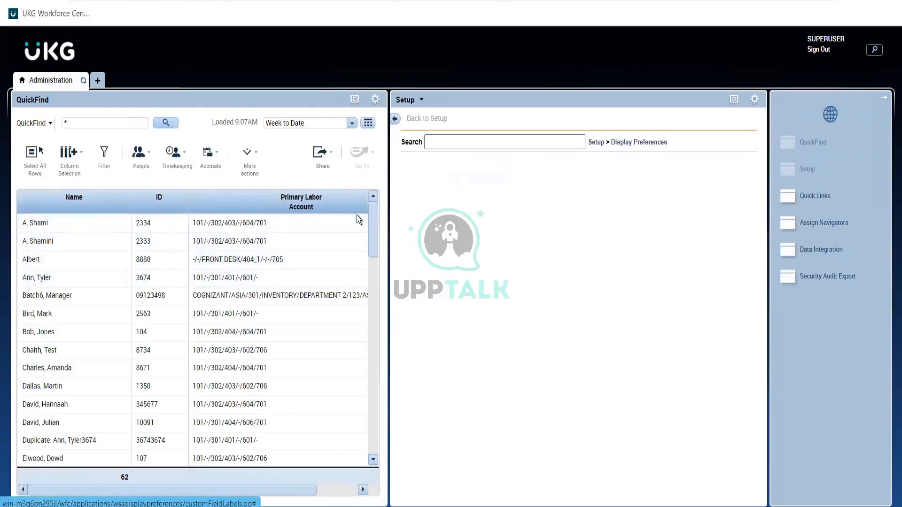
Open the same employee's record in the People Editor, collapse Person Summary and expand Additional Information
{"action": "left_click", "coordinate": [57, 331]}
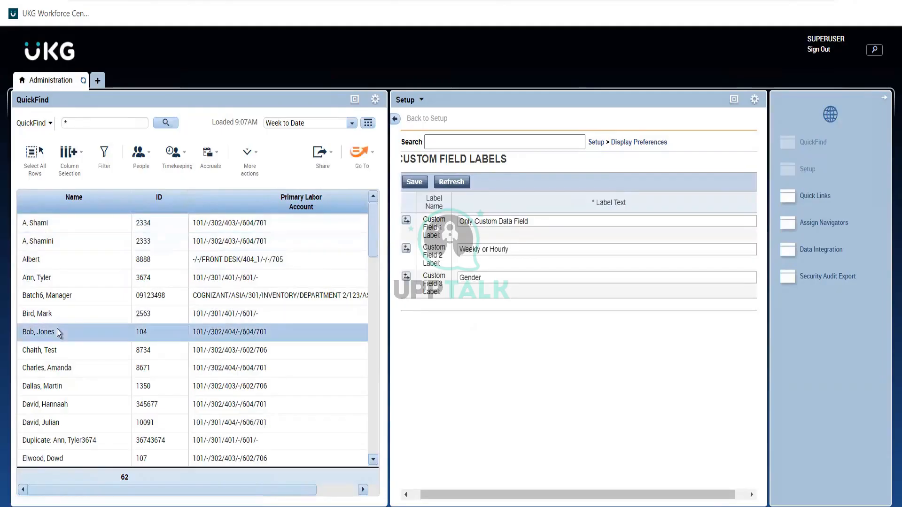
{"action": "left_click", "coordinate": [137, 157]}
{"action": "left_click", "coordinate": [137, 215]}
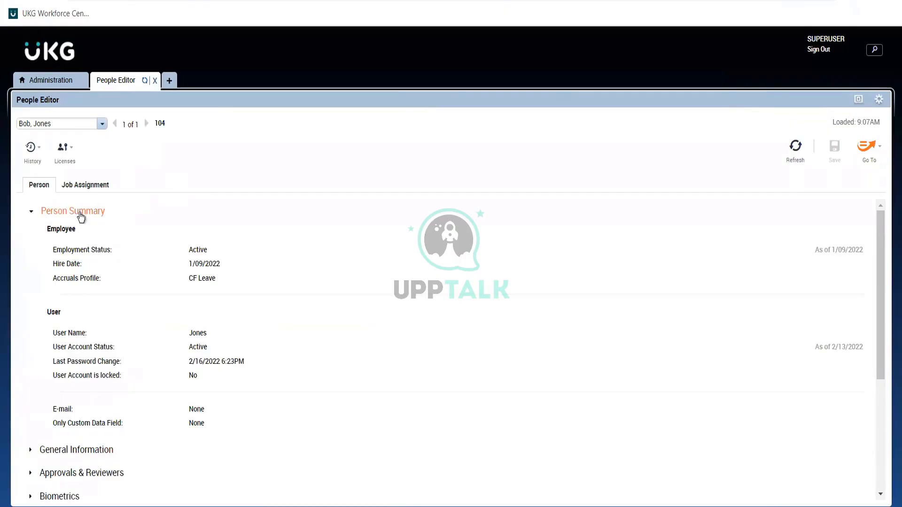
{"action": "left_click", "coordinate": [81, 217]}
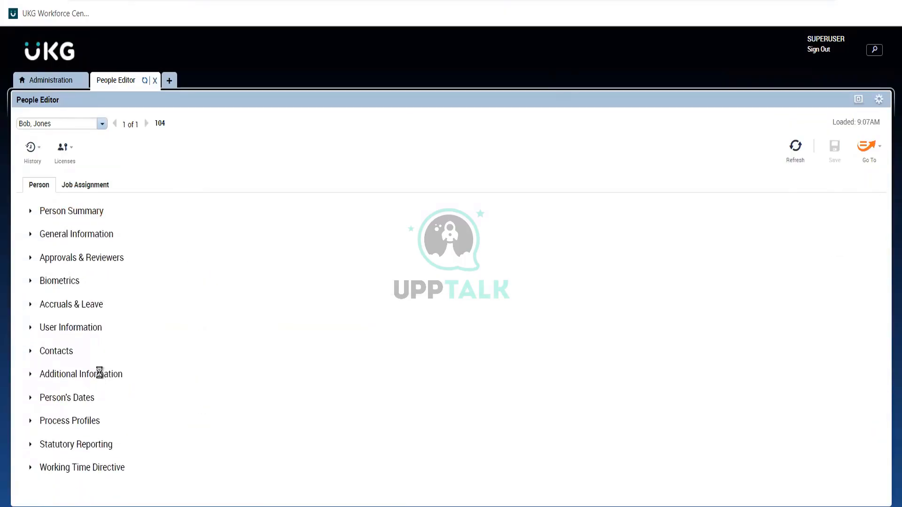
{"action": "left_click", "coordinate": [99, 373]}
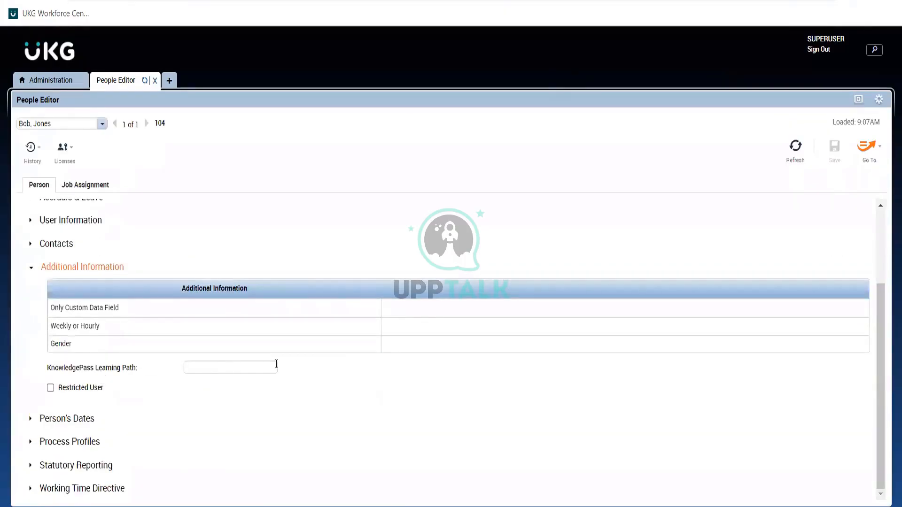
Enter M as the Gender value in the employee's Additional Information table
{"action": "left_click", "coordinate": [422, 348]}
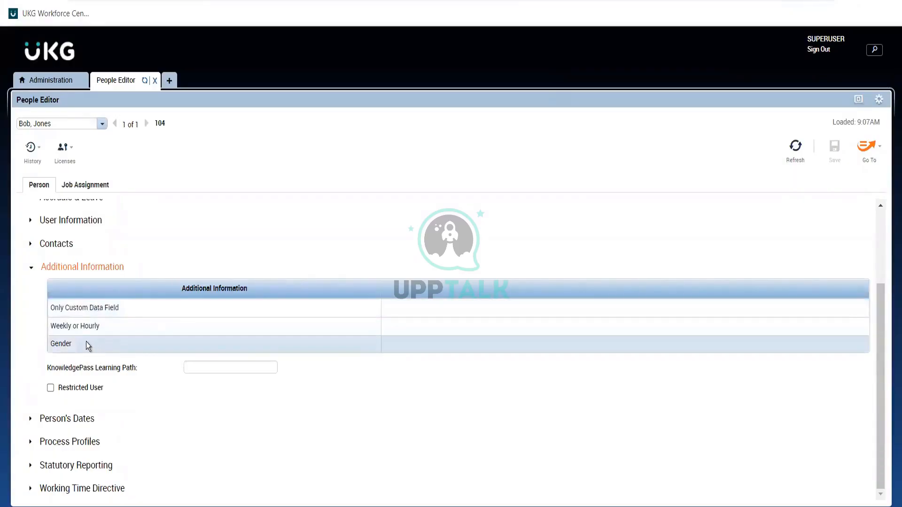
{"action": "left_click", "coordinate": [416, 349]}
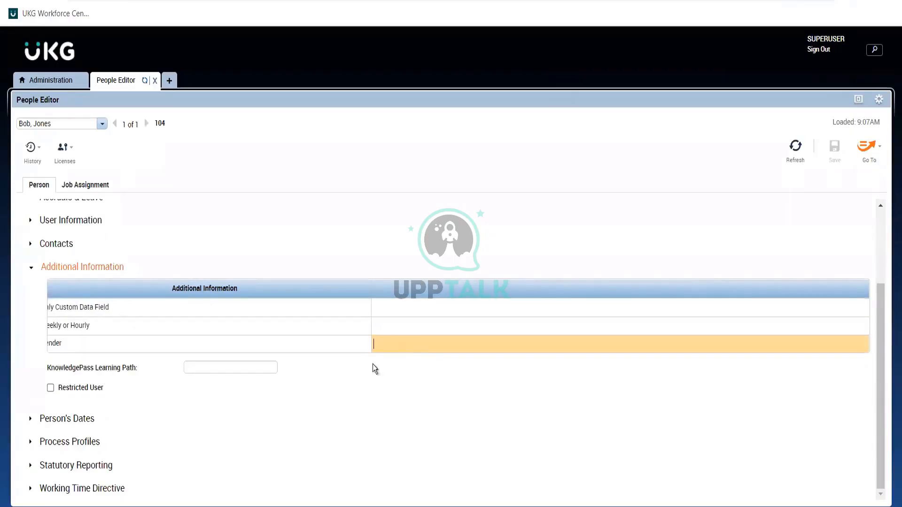
{"action": "left_click", "coordinate": [421, 379]}
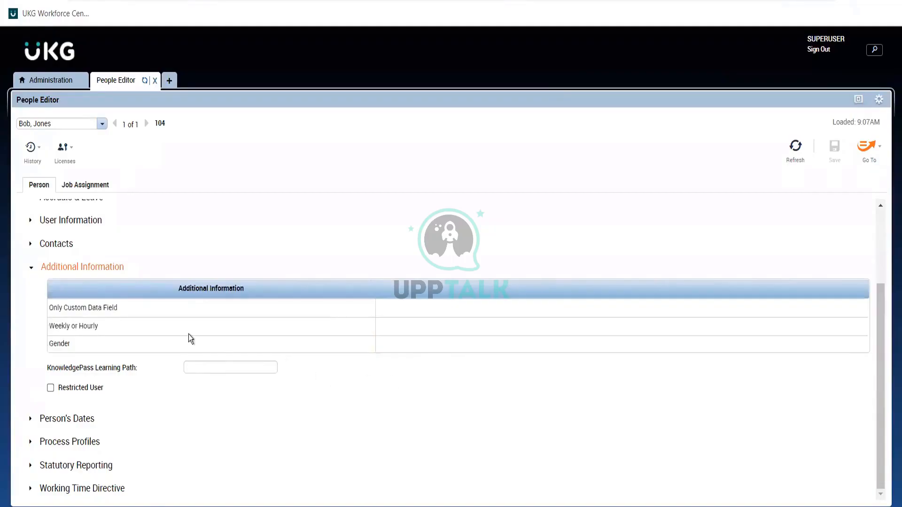
{"action": "left_click", "coordinate": [401, 350]}
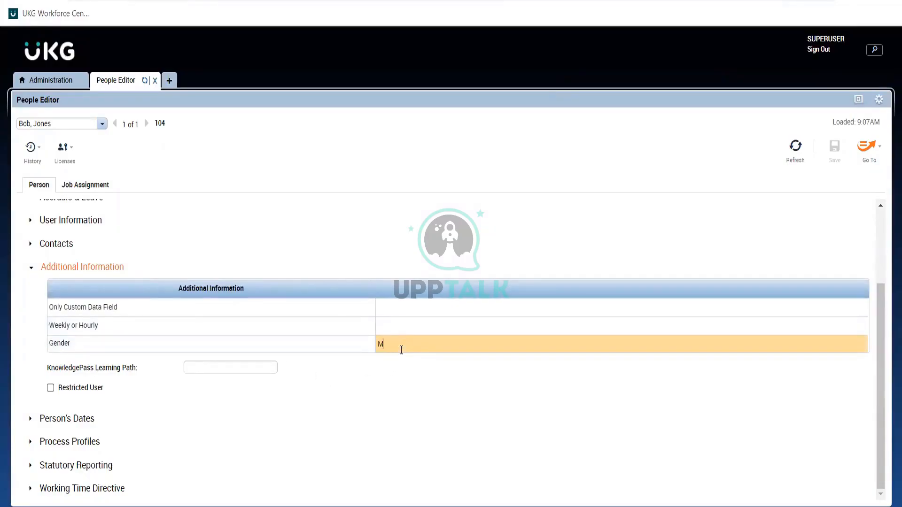
{"action": "type", "text": "F"}
{"action": "type", "text": "M"}
{"action": "left_click", "coordinate": [415, 376]}
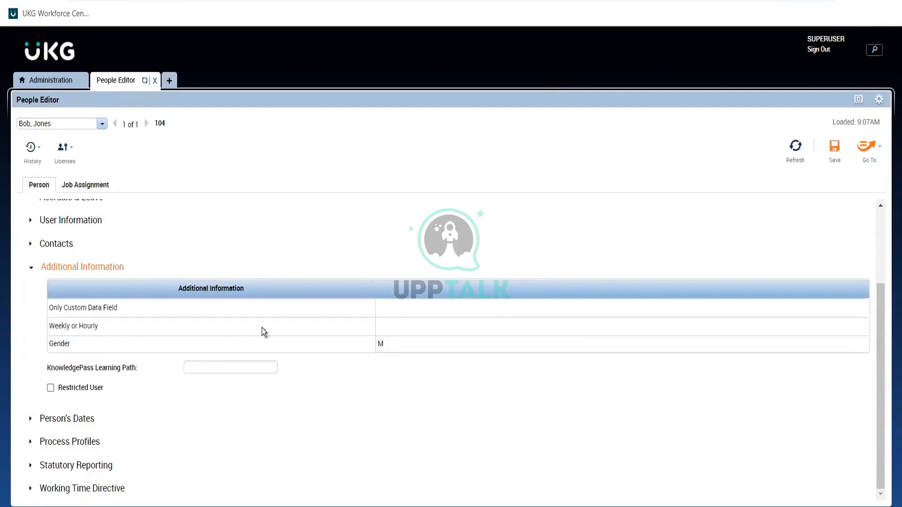
Return to the Administration workspace and examine the Custom Field 3 label and its Gender text alongside the Display Preferences entries
{"action": "left_click", "coordinate": [52, 83]}
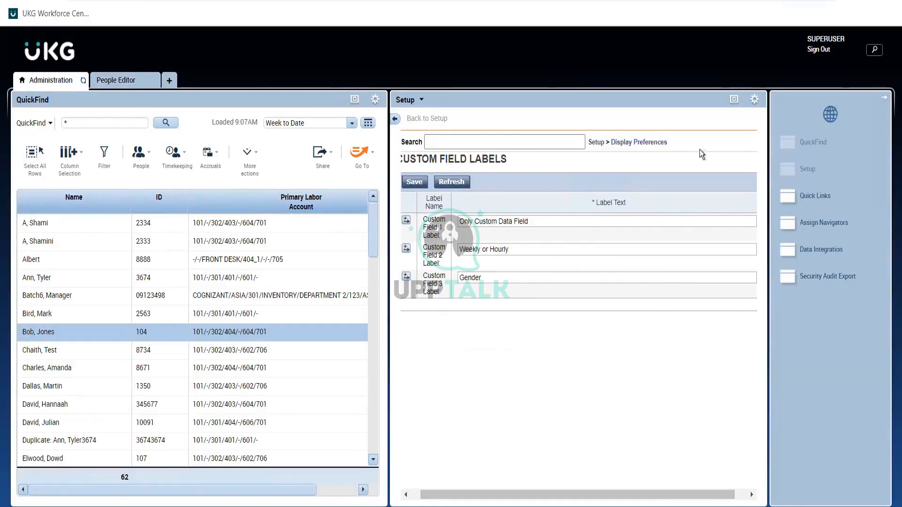
{"action": "left_click", "coordinate": [654, 142]}
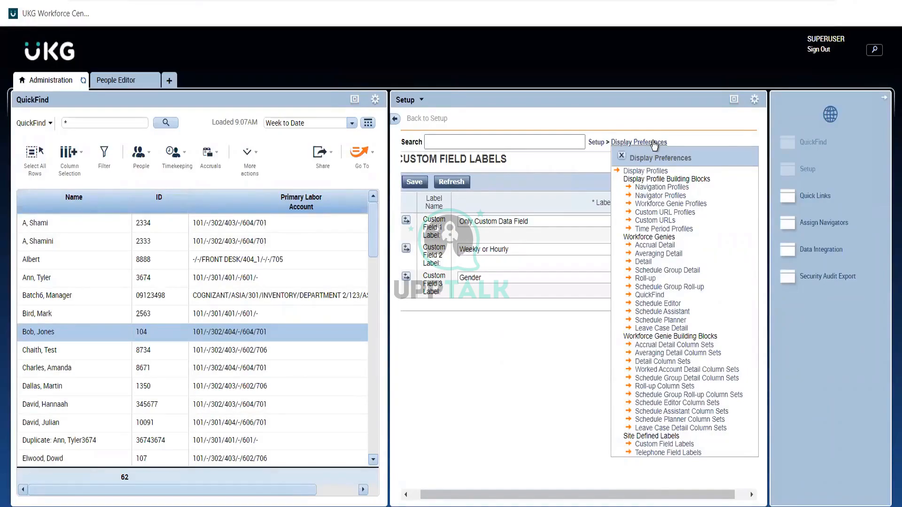
{"action": "triple_click", "coordinate": [431, 291]}
{"action": "left_click", "coordinate": [431, 291]}
{"action": "left_click_drag", "start_coordinate": [439, 293], "coordinate": [424, 273]}
{"action": "double_click", "coordinate": [480, 283]}
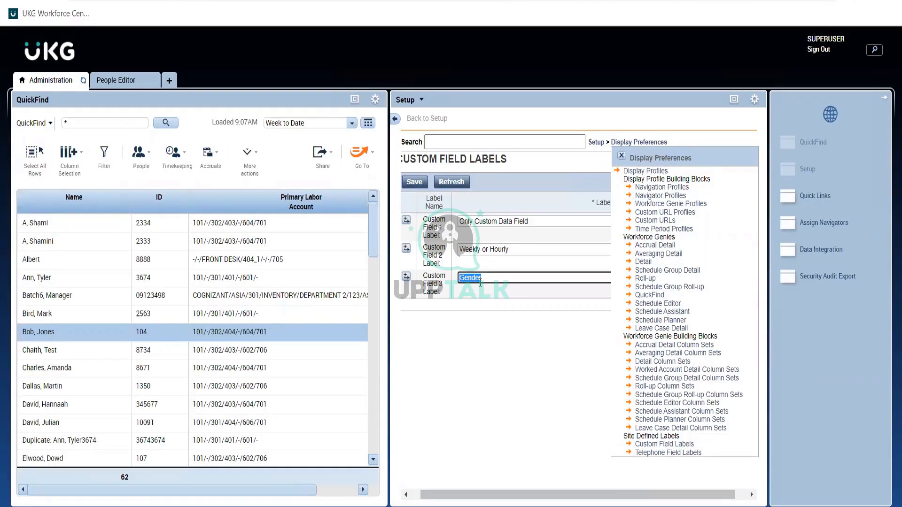
{"action": "triple_click", "coordinate": [435, 279]}
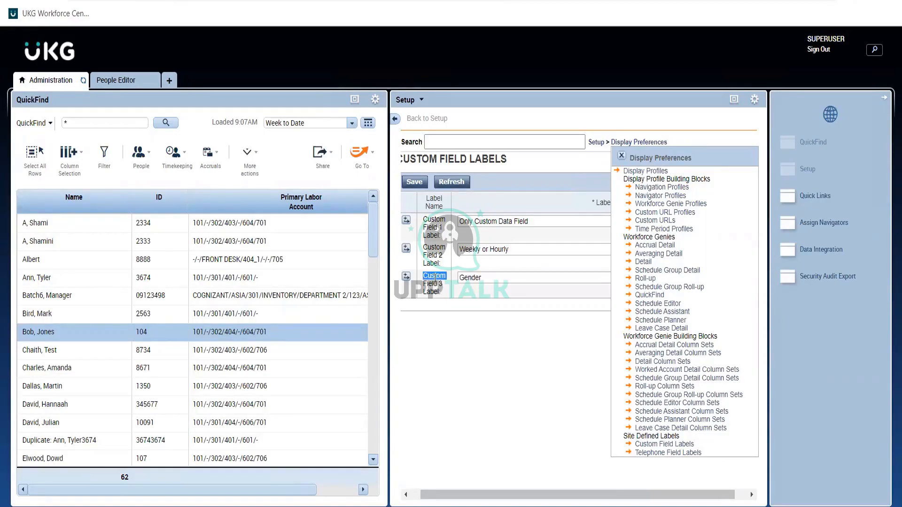
{"action": "double_click", "coordinate": [435, 279]}
{"action": "left_click_drag", "start_coordinate": [444, 284], "coordinate": [429, 277]}
{"action": "double_click", "coordinate": [446, 276]}
{"action": "triple_click", "coordinate": [446, 276]}
{"action": "left_click_drag", "start_coordinate": [444, 285], "coordinate": [422, 279]}
{"action": "triple_click", "coordinate": [442, 284]}
{"action": "left_click", "coordinate": [443, 283]}
{"action": "triple_click", "coordinate": [443, 284]}
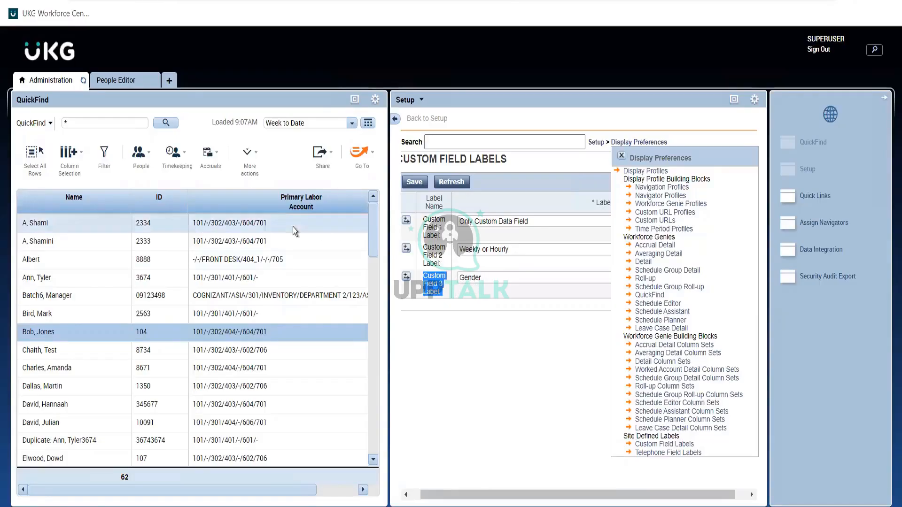
{"action": "left_click", "coordinate": [438, 284]}
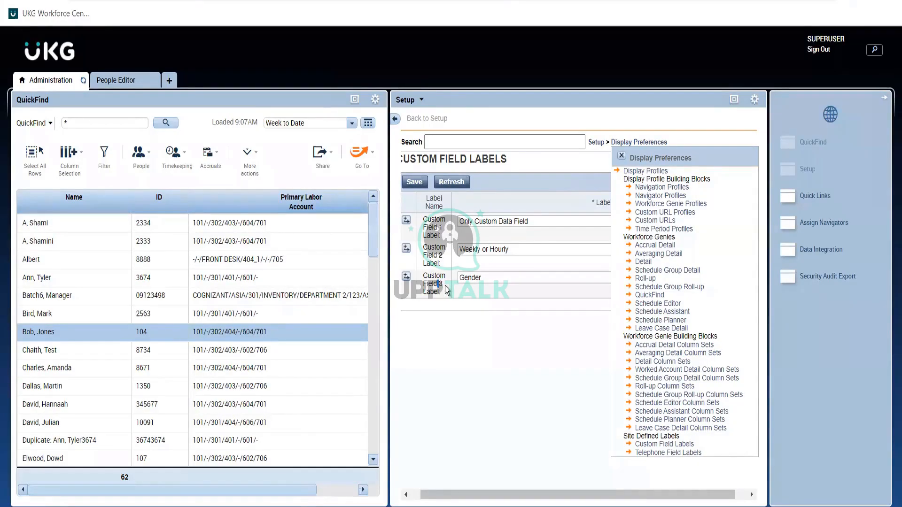
{"action": "left_click_drag", "start_coordinate": [444, 285], "coordinate": [419, 272]}
{"action": "left_click", "coordinate": [602, 256]}
{"action": "left_click", "coordinate": [622, 156]}
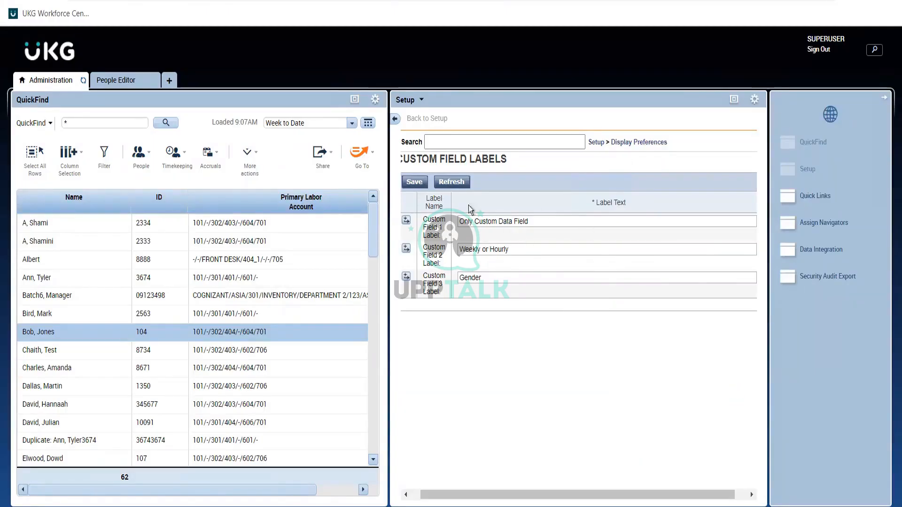
Examine the Workforce Genies and Workforce Genie Building Blocks entries in Display Preferences, and view QuickFind maximized before restoring it
{"action": "left_click", "coordinate": [655, 142]}
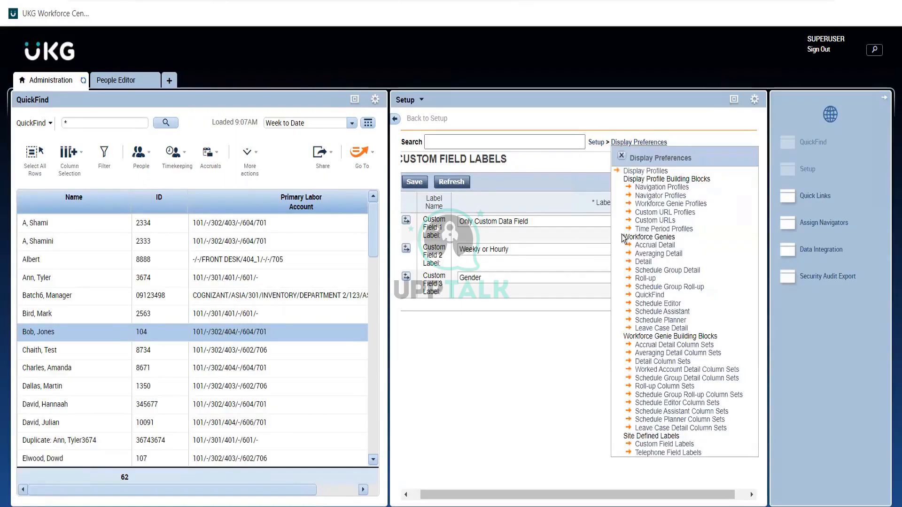
{"action": "left_click_drag", "start_coordinate": [624, 238], "coordinate": [734, 432]}
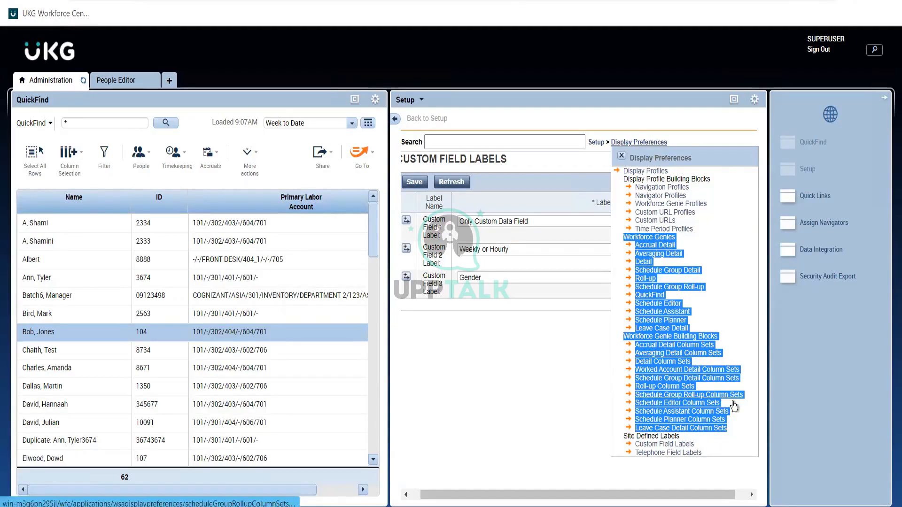
{"action": "left_click", "coordinate": [749, 432]}
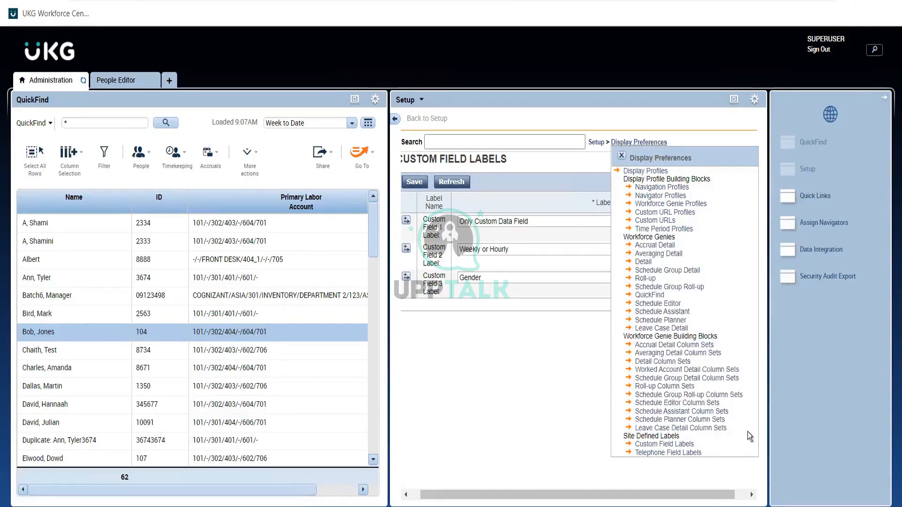
{"action": "left_click_drag", "start_coordinate": [749, 432], "coordinate": [636, 337]}
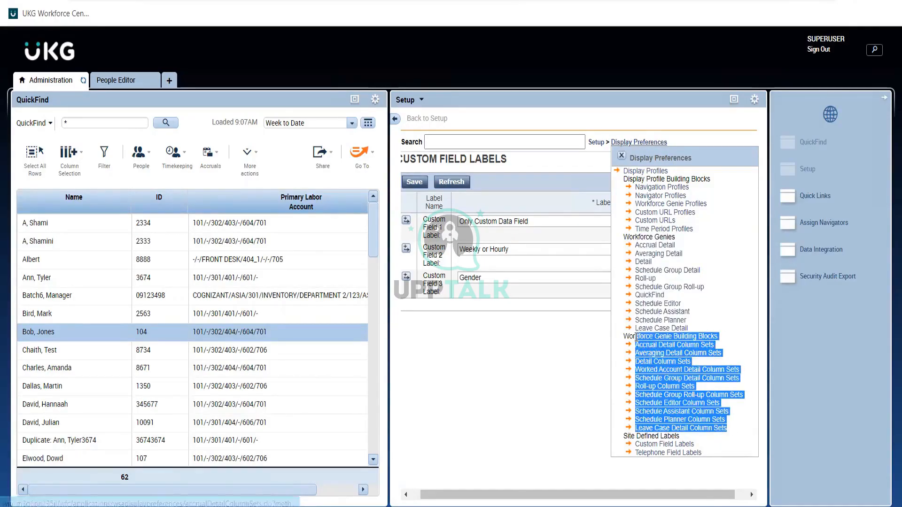
{"action": "left_click_drag", "start_coordinate": [689, 328], "coordinate": [632, 246]}
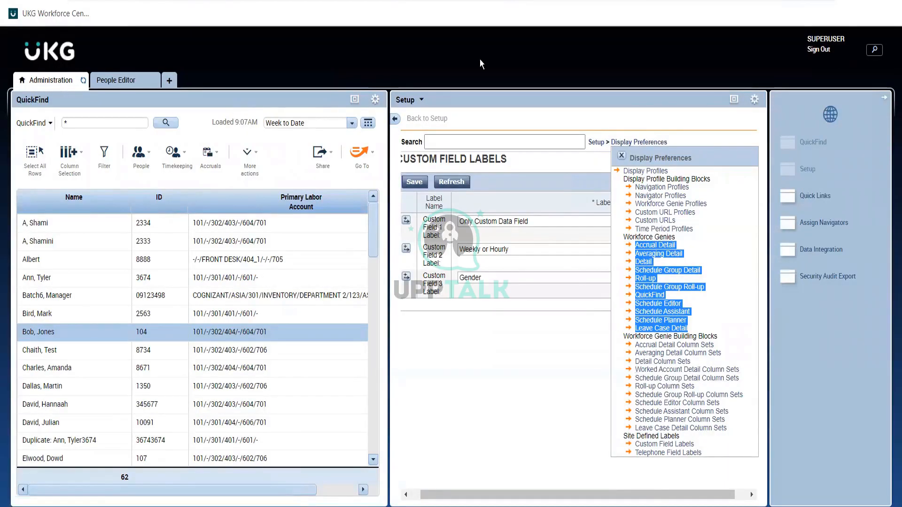
{"action": "left_click", "coordinate": [356, 99]}
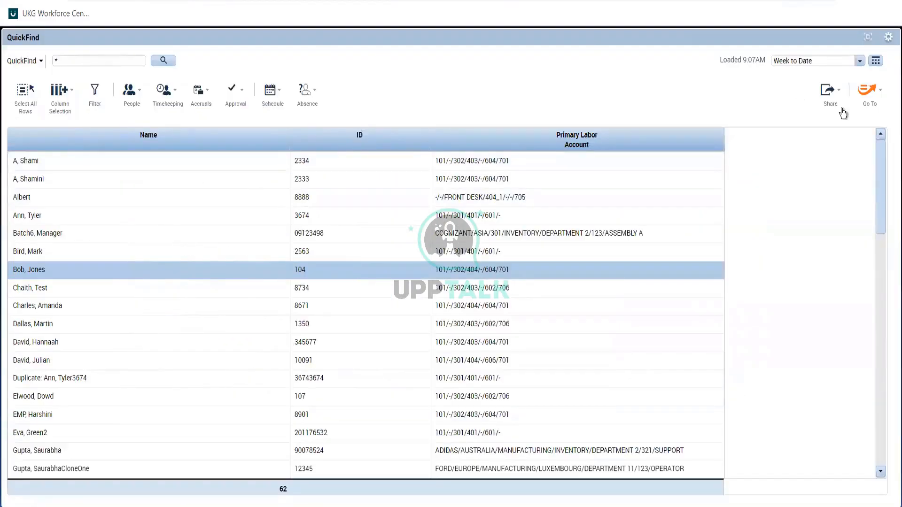
{"action": "left_click", "coordinate": [869, 38]}
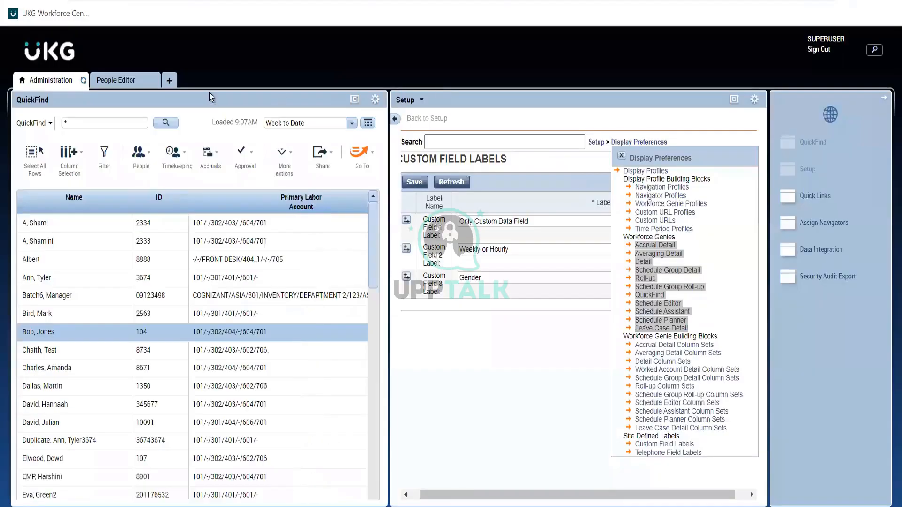
Try to load the Genies view in the Manage My Department workspace by closing and reopening the workspace
{"action": "left_click", "coordinate": [168, 81]}
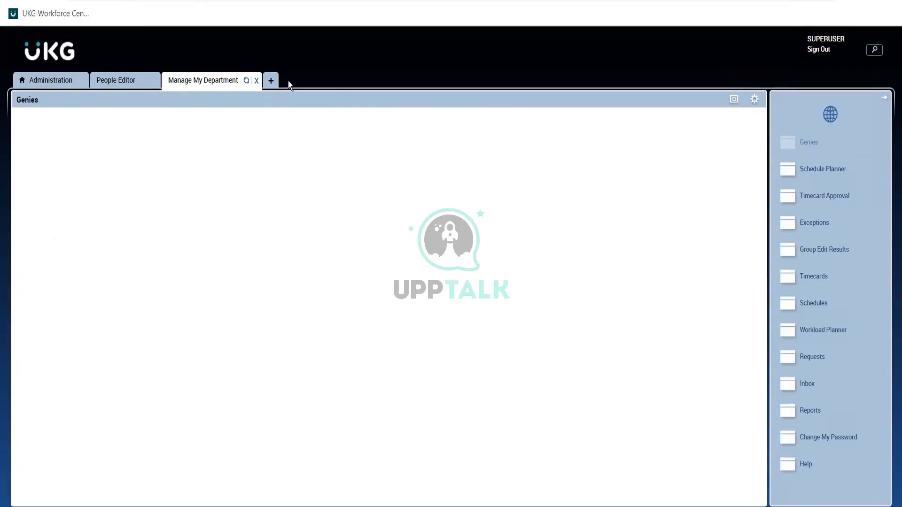
{"action": "left_click", "coordinate": [256, 84]}
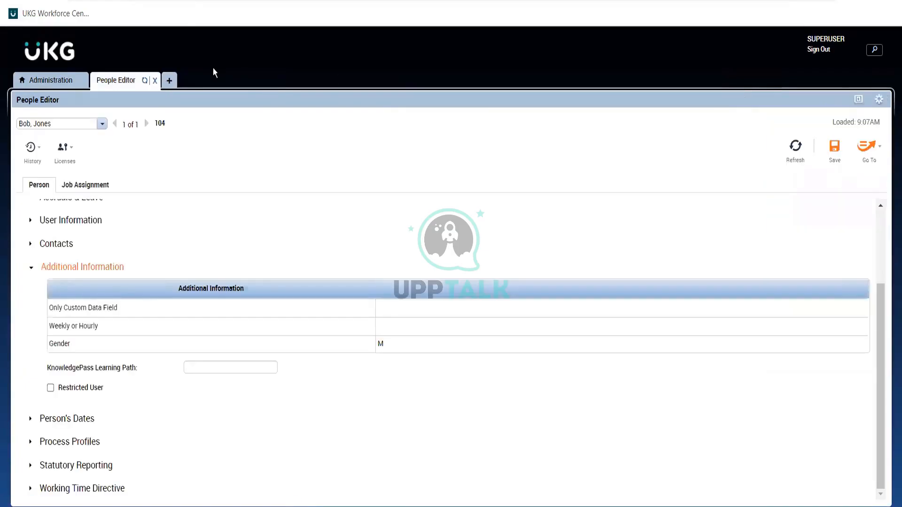
{"action": "left_click", "coordinate": [171, 82]}
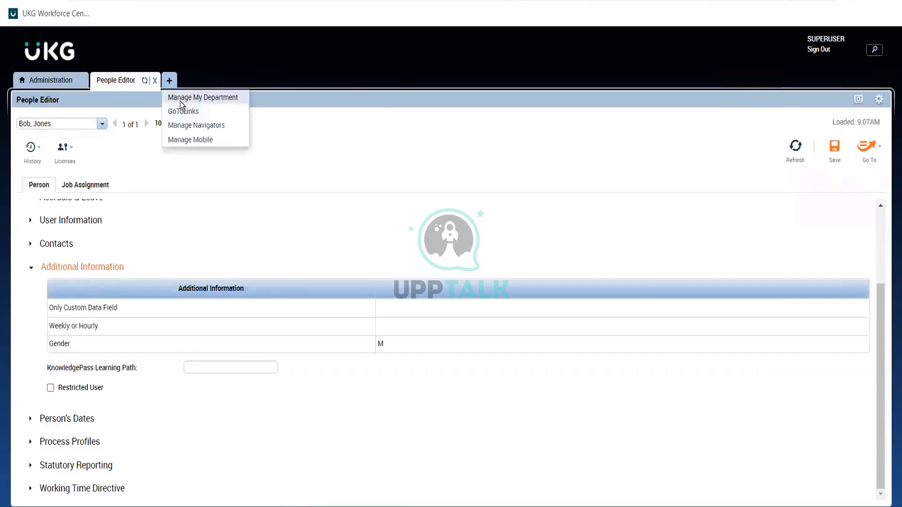
{"action": "left_click", "coordinate": [180, 101]}
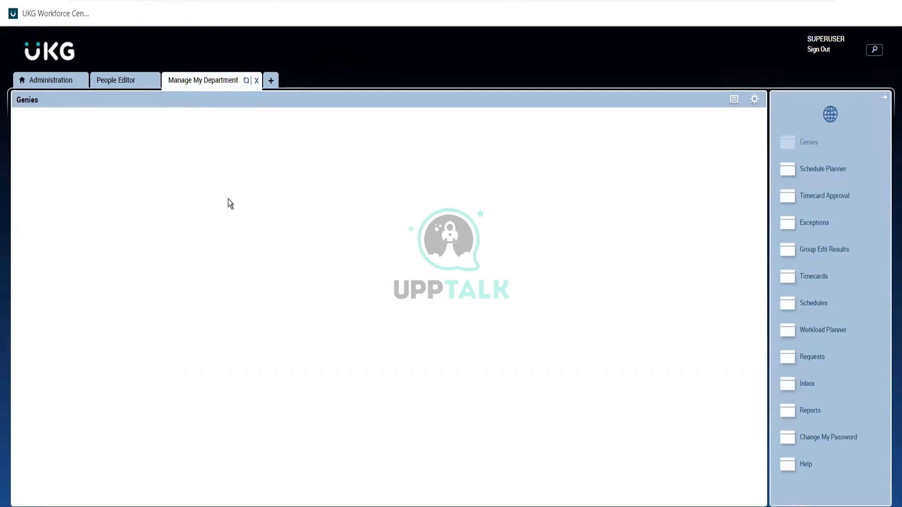
{"action": "left_click", "coordinate": [257, 81]}
{"action": "left_click", "coordinate": [169, 82]}
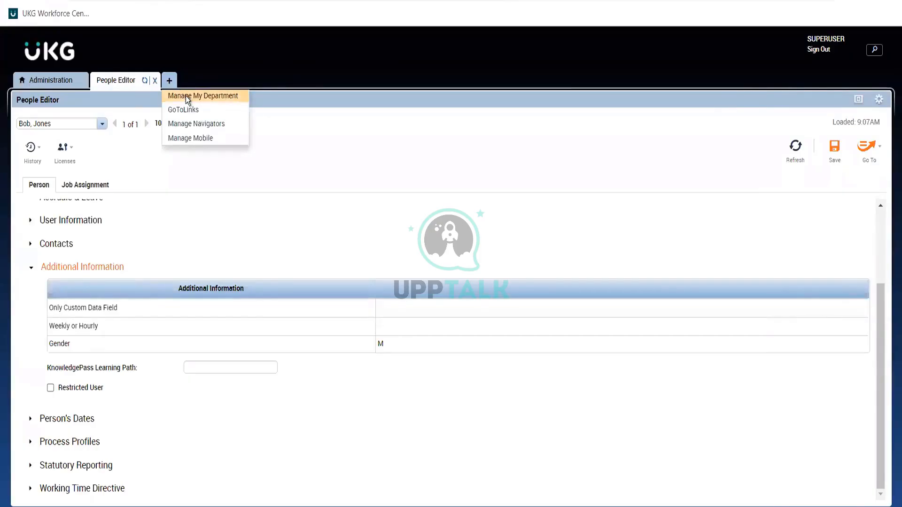
{"action": "left_click", "coordinate": [187, 98]}
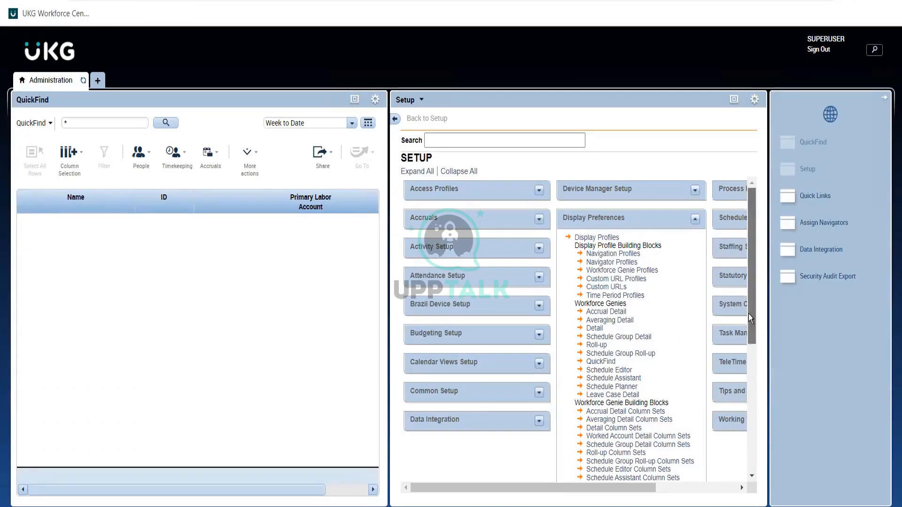
Open the Manage My Department workspace and load the Approvals Summary genie in its Genies view
{"action": "left_click_drag", "start_coordinate": [748, 314], "coordinate": [760, 340]}
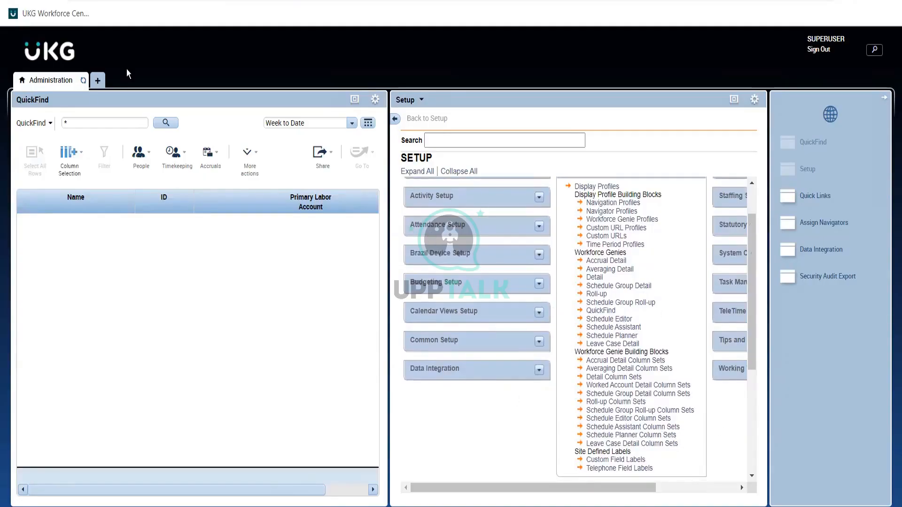
{"action": "left_click", "coordinate": [99, 81]}
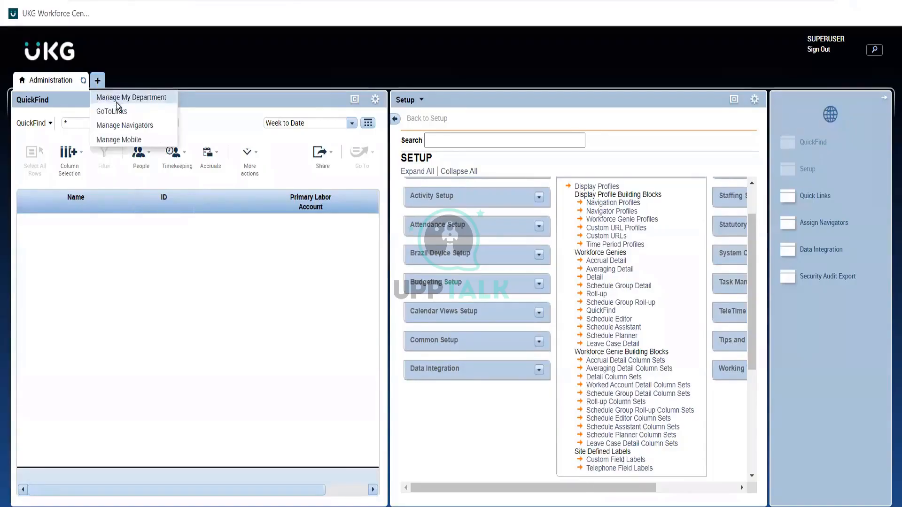
{"action": "left_click", "coordinate": [117, 102]}
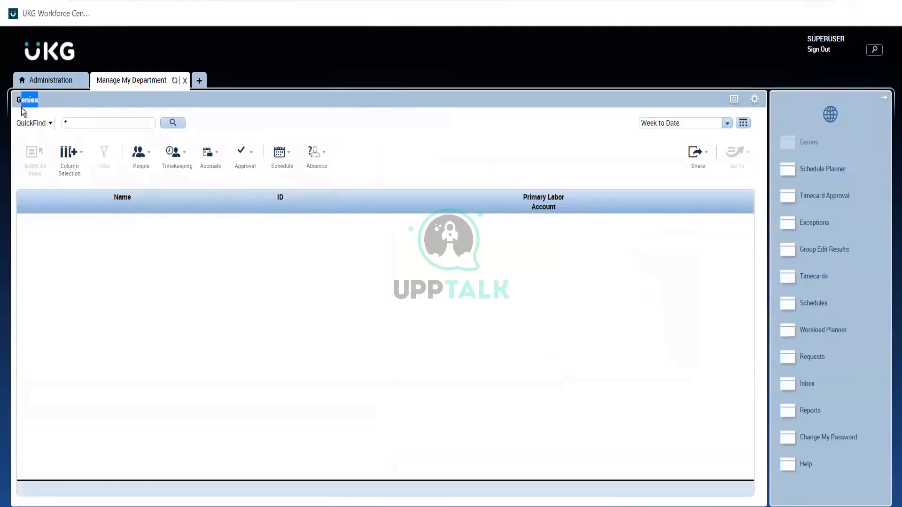
{"action": "left_click", "coordinate": [31, 123]}
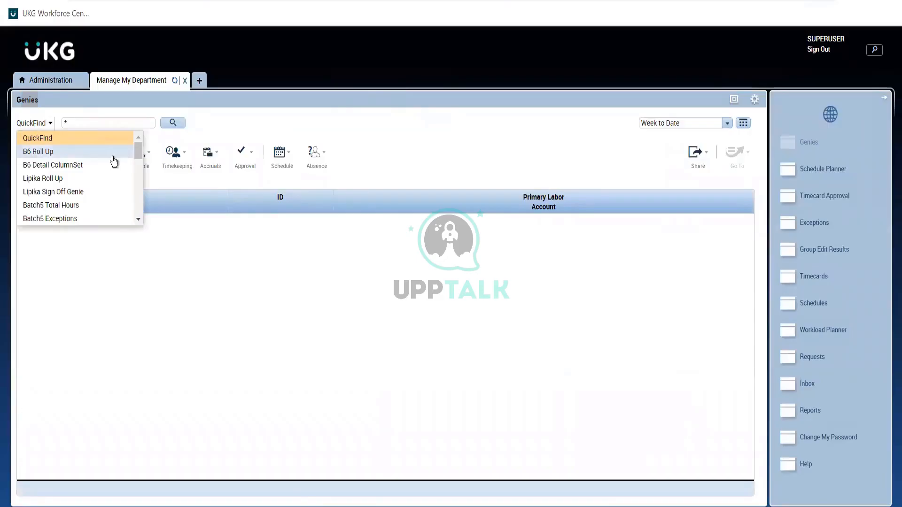
{"action": "left_click_drag", "start_coordinate": [139, 153], "coordinate": [143, 194]}
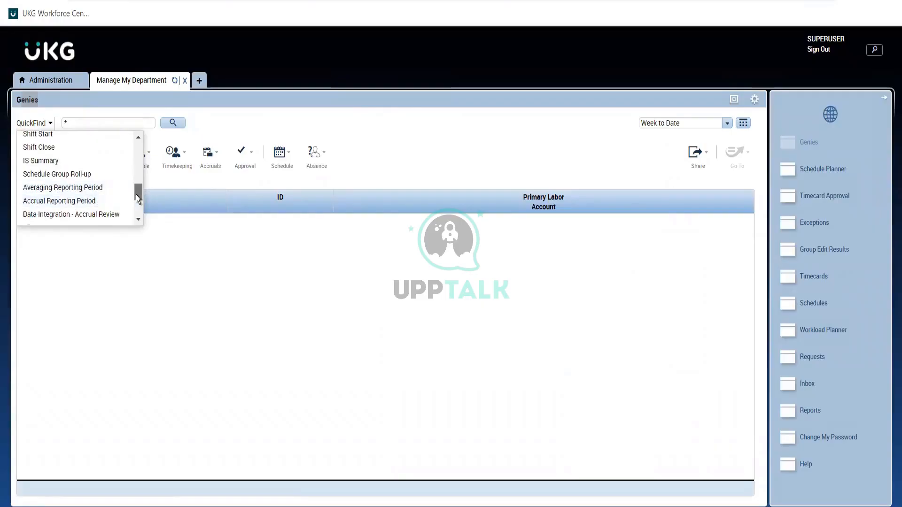
{"action": "left_click_drag", "start_coordinate": [136, 196], "coordinate": [141, 214]}
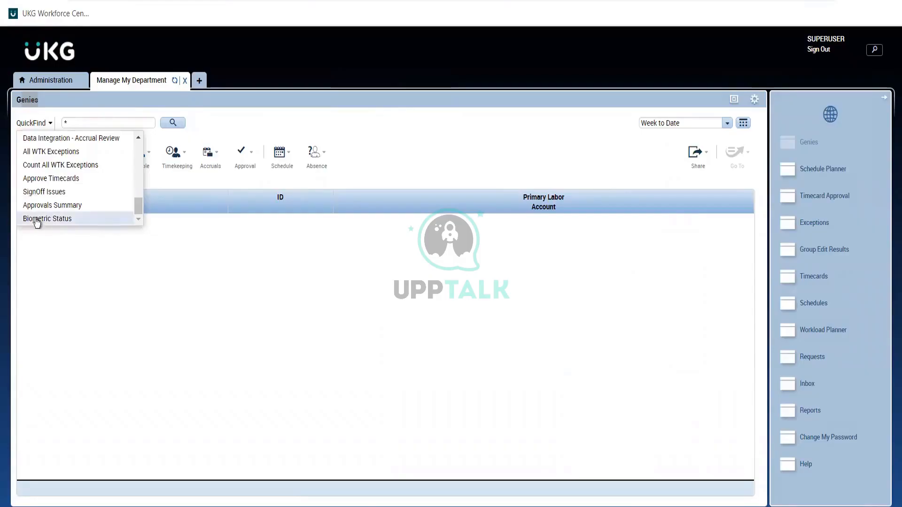
{"action": "left_click", "coordinate": [88, 207]}
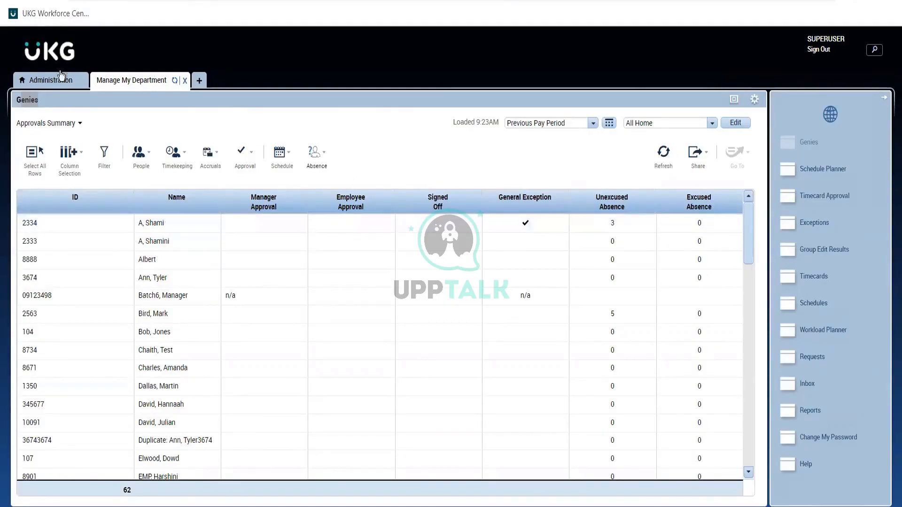
Switch the Genies view to IS Summary and examine the columns offered in its column selection
{"action": "left_click", "coordinate": [71, 126]}
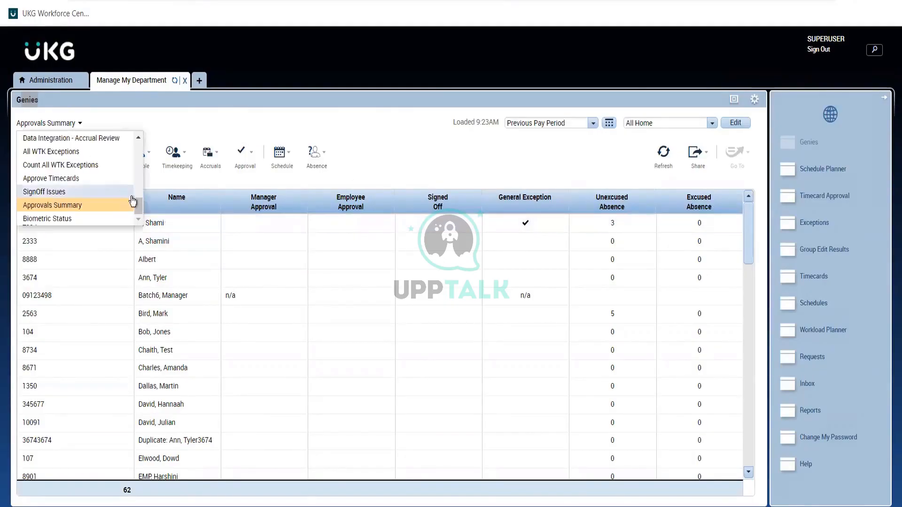
{"action": "left_click_drag", "start_coordinate": [136, 204], "coordinate": [140, 192]}
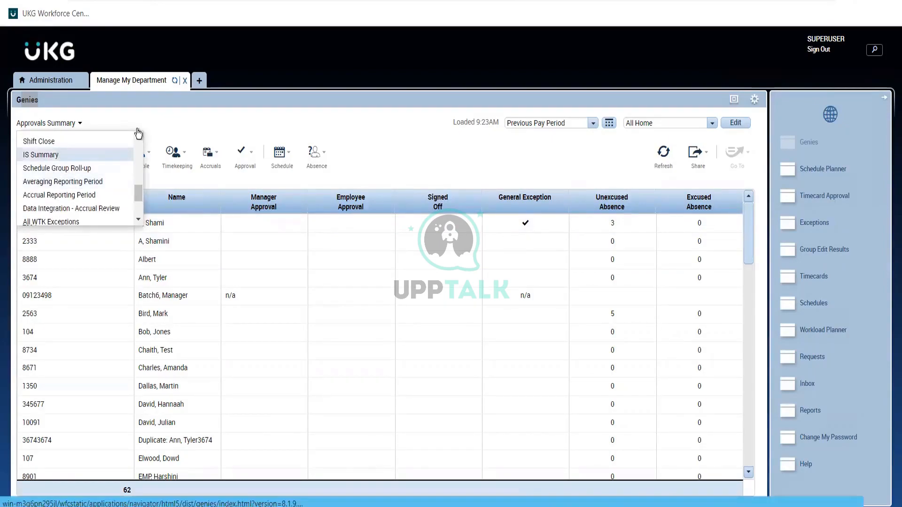
{"action": "left_click", "coordinate": [114, 155]}
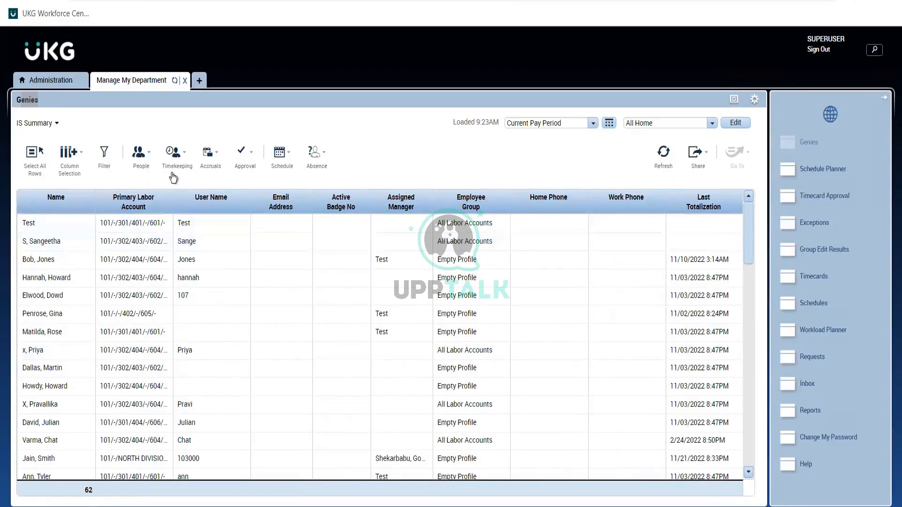
{"action": "left_click", "coordinate": [74, 162]}
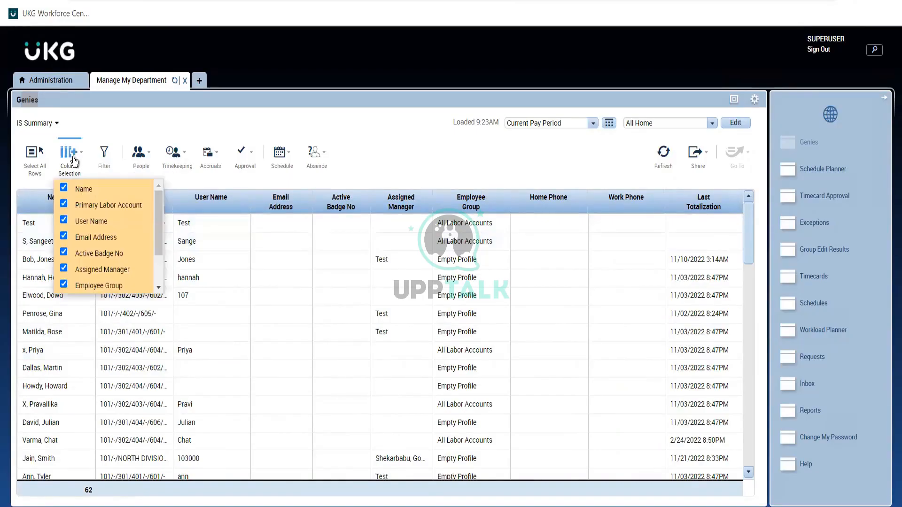
{"action": "left_click", "coordinate": [159, 258]}
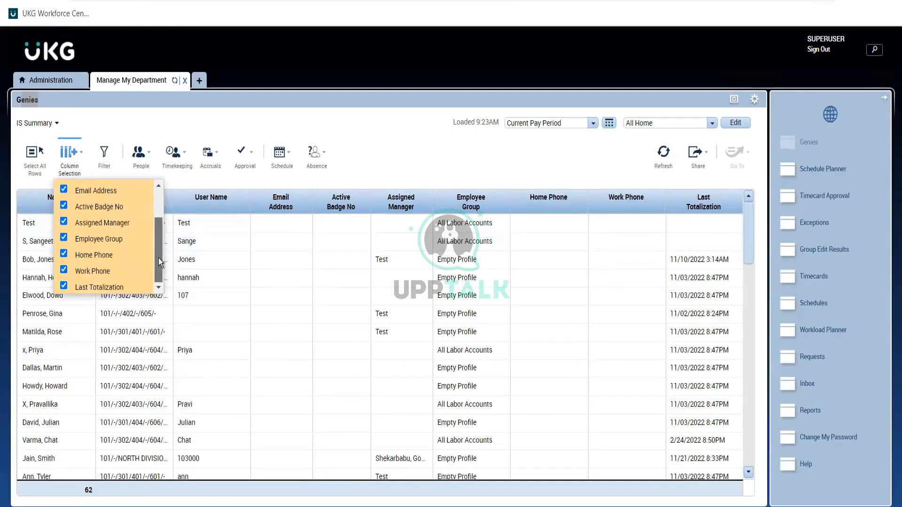
{"action": "left_click", "coordinate": [415, 150]}
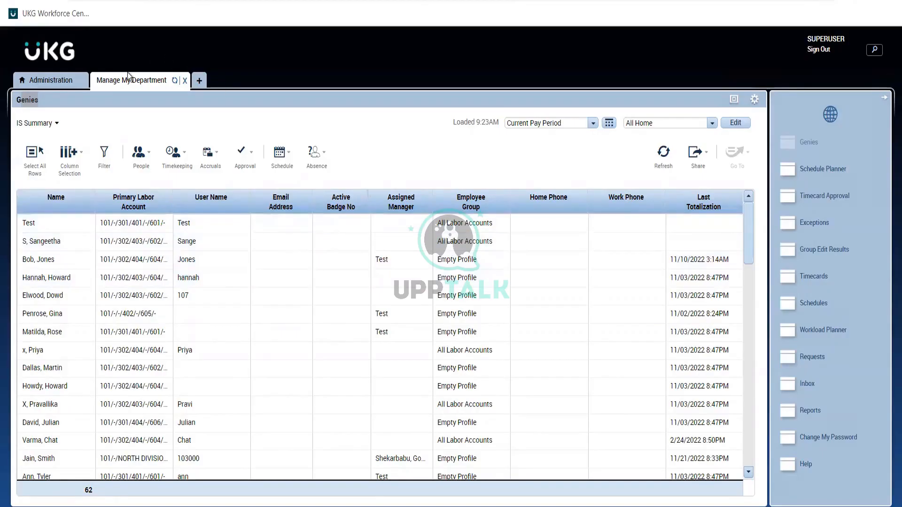
Return to the Administration workspace, maximize Setup and open the Detail genies list under Workforce Genies
{"action": "left_click", "coordinate": [65, 81]}
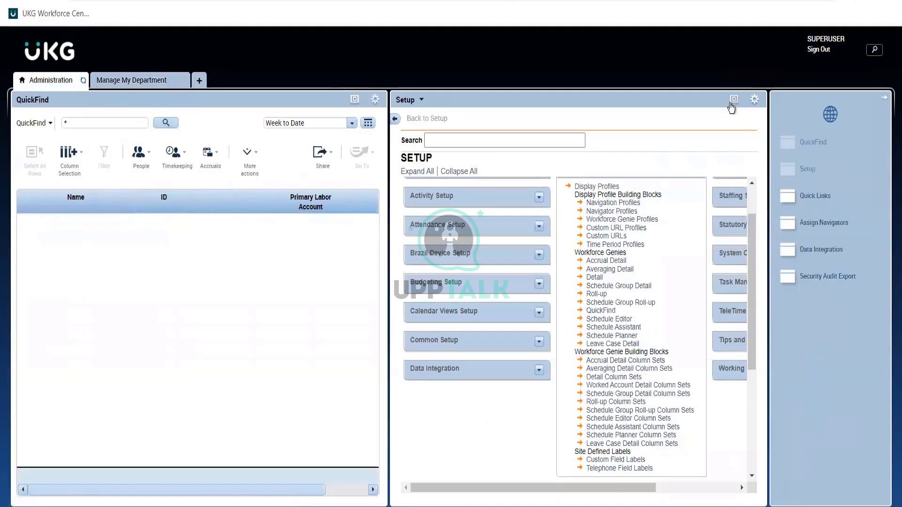
{"action": "left_click", "coordinate": [734, 99]}
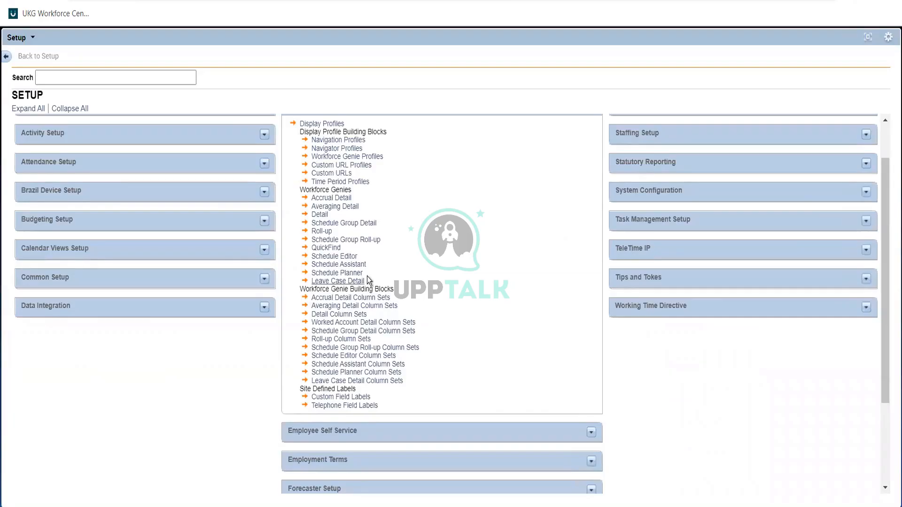
{"action": "left_click_drag", "start_coordinate": [368, 283], "coordinate": [311, 198]}
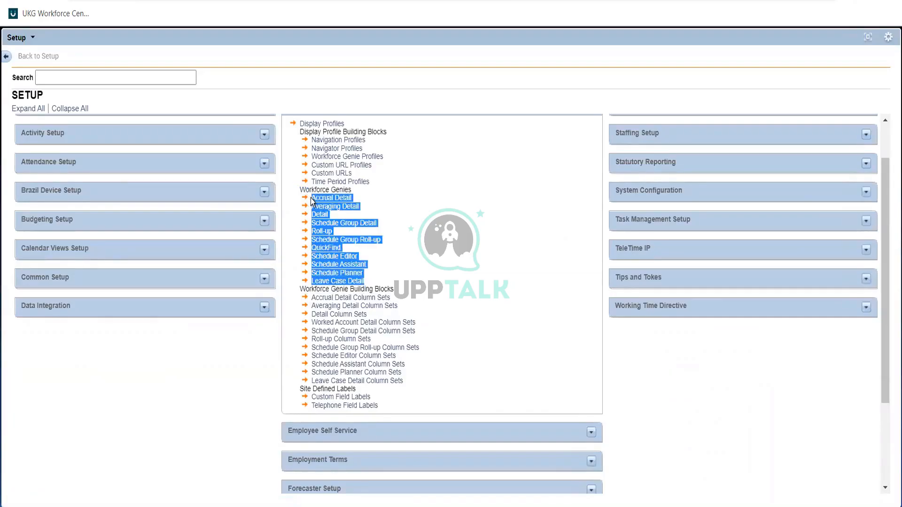
{"action": "left_click", "coordinate": [443, 190]}
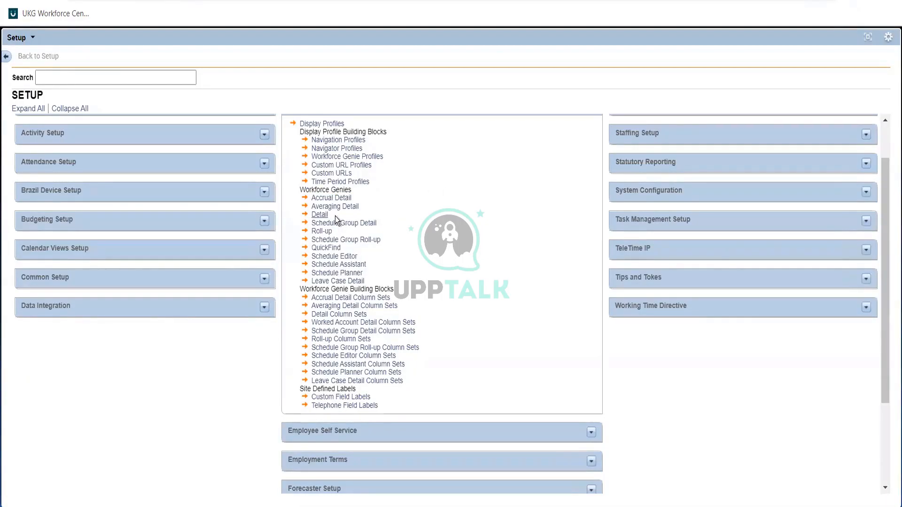
{"action": "left_click_drag", "start_coordinate": [331, 216], "coordinate": [306, 221]}
{"action": "left_click", "coordinate": [308, 223]}
{"action": "left_click", "coordinate": [319, 215]}
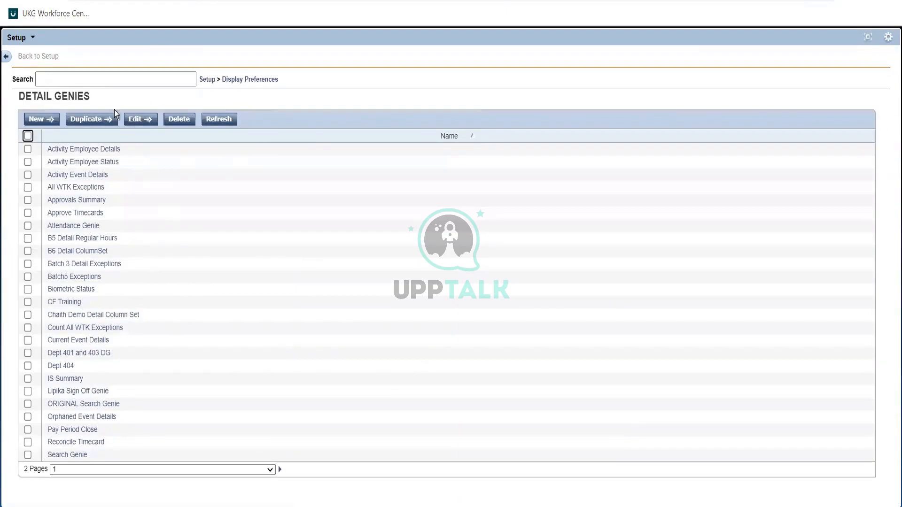
{"action": "left_click_drag", "start_coordinate": [21, 96], "coordinate": [111, 100]}
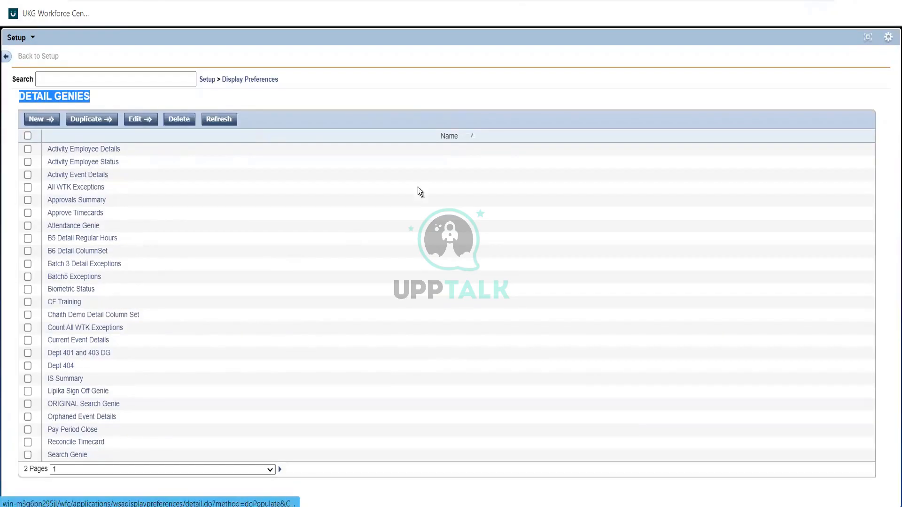
Restore Setup to its normal size and examine the genies available in the Manage My Department workspace
{"action": "left_click", "coordinate": [867, 38]}
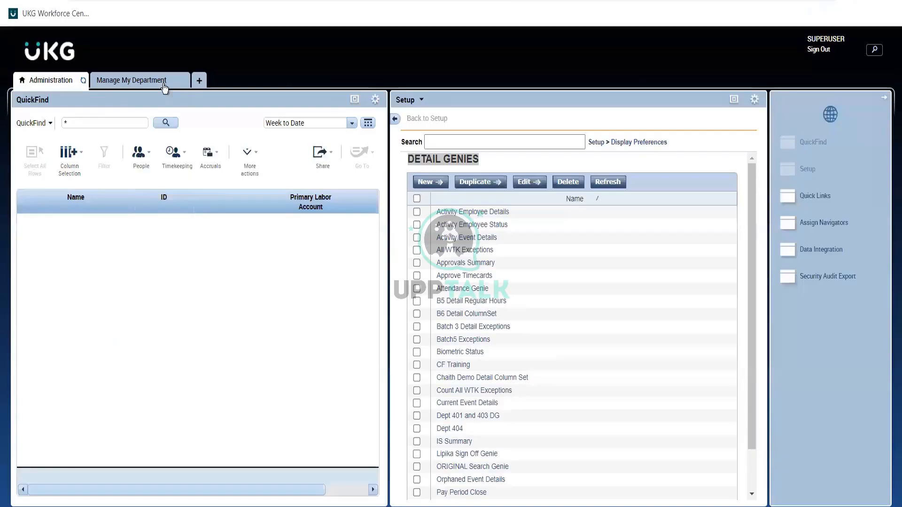
{"action": "left_click", "coordinate": [155, 83]}
{"action": "left_click", "coordinate": [44, 125]}
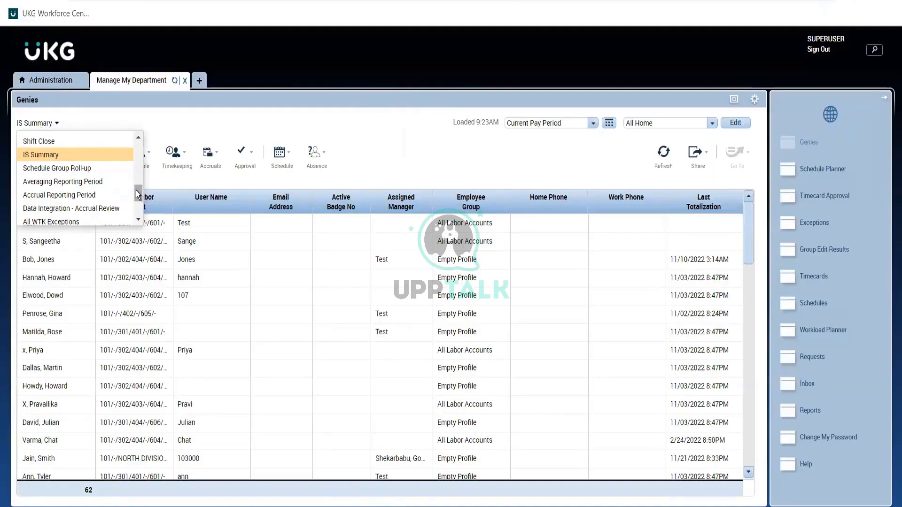
{"action": "left_click_drag", "start_coordinate": [135, 190], "coordinate": [150, 127]}
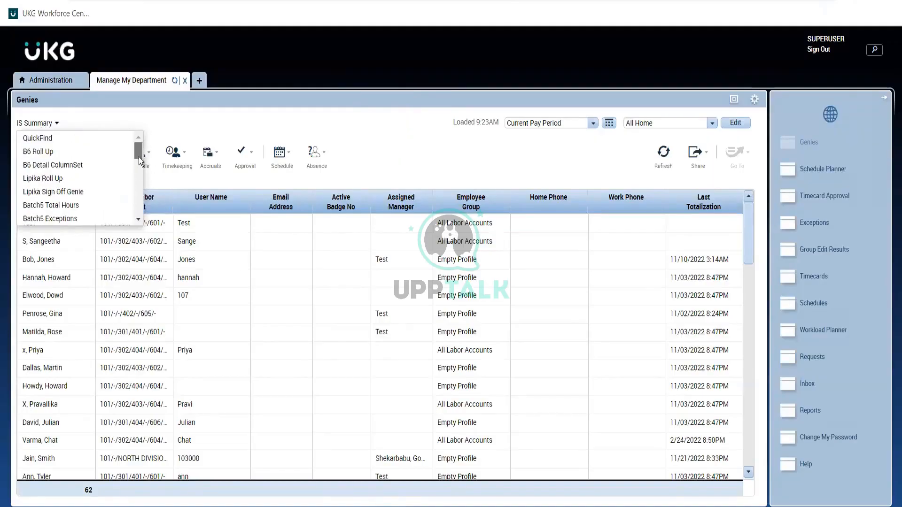
{"action": "left_click_drag", "start_coordinate": [139, 157], "coordinate": [128, 210]}
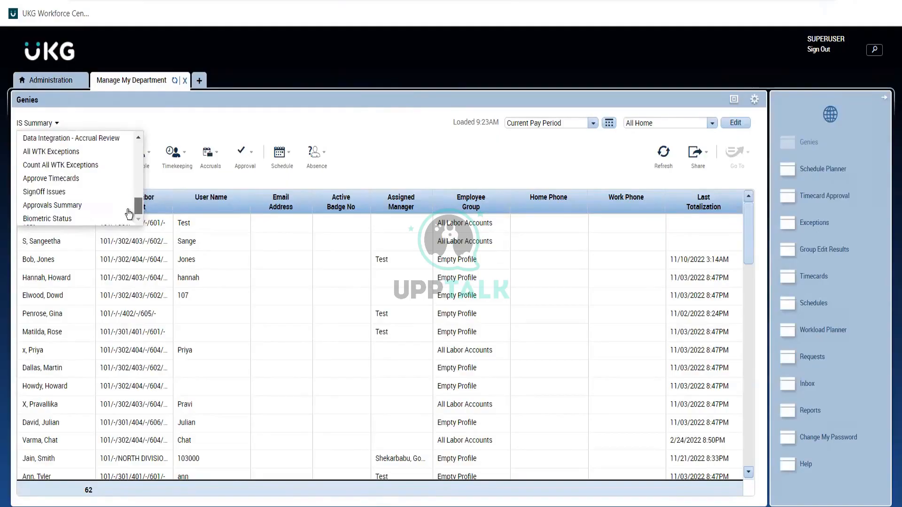
Examine the genies available for QuickFind in the Administration workspace alongside the Detail Genies list
{"action": "left_click", "coordinate": [49, 84]}
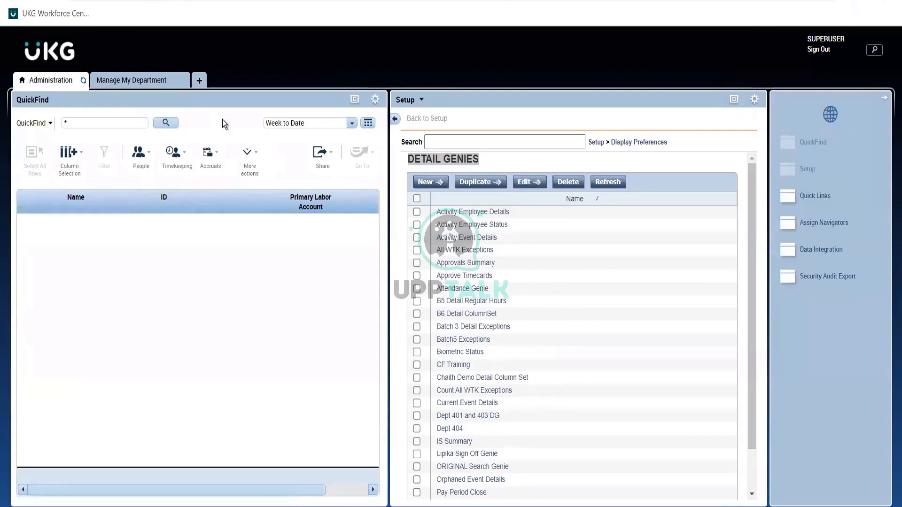
{"action": "left_click", "coordinate": [44, 127]}
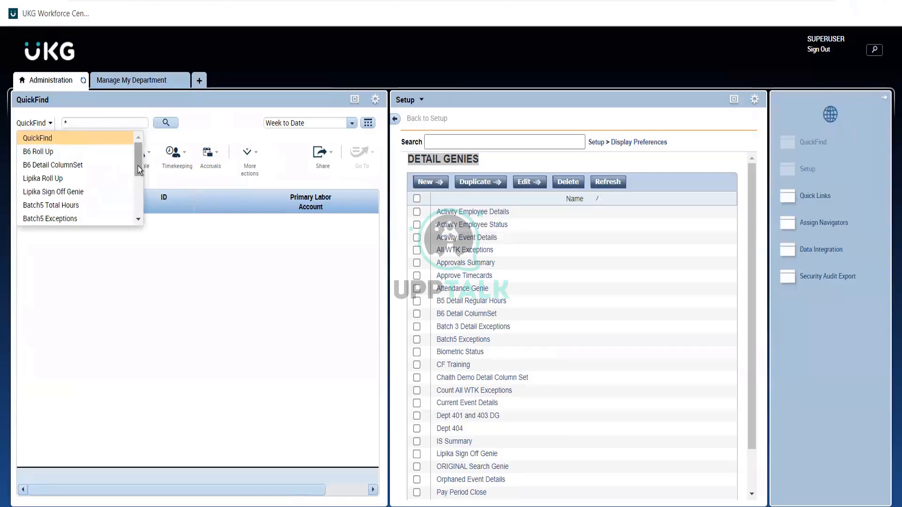
{"action": "left_click_drag", "start_coordinate": [138, 169], "coordinate": [134, 196]}
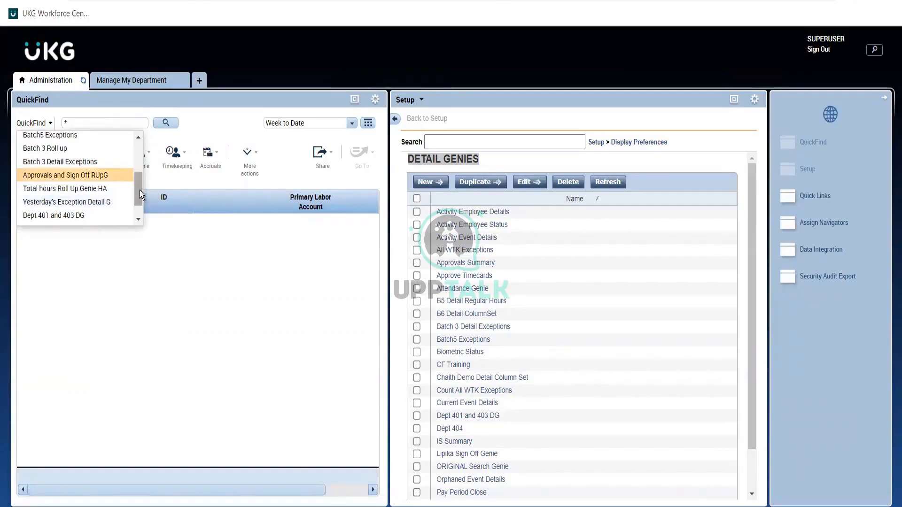
{"action": "left_click_drag", "start_coordinate": [139, 192], "coordinate": [134, 224]}
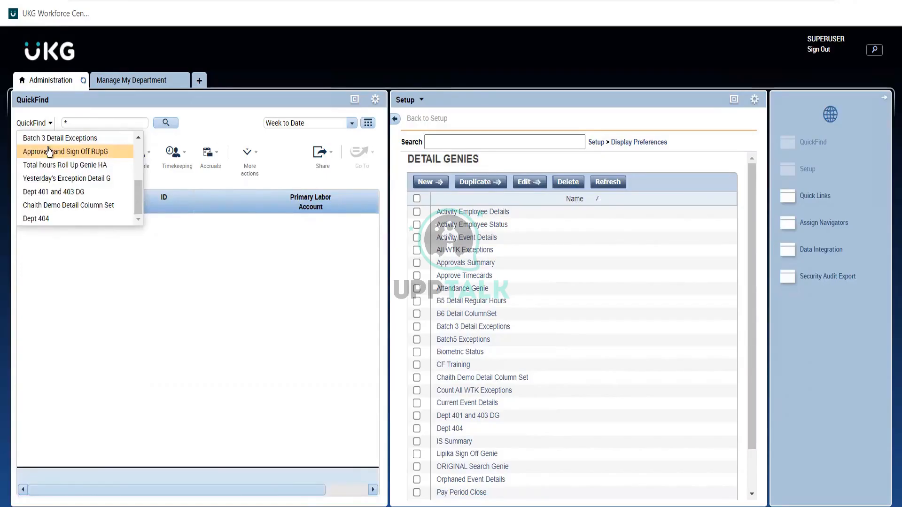
{"action": "scroll", "coordinate": [134, 157], "scroll_direction": "up", "scroll_amount": 2}
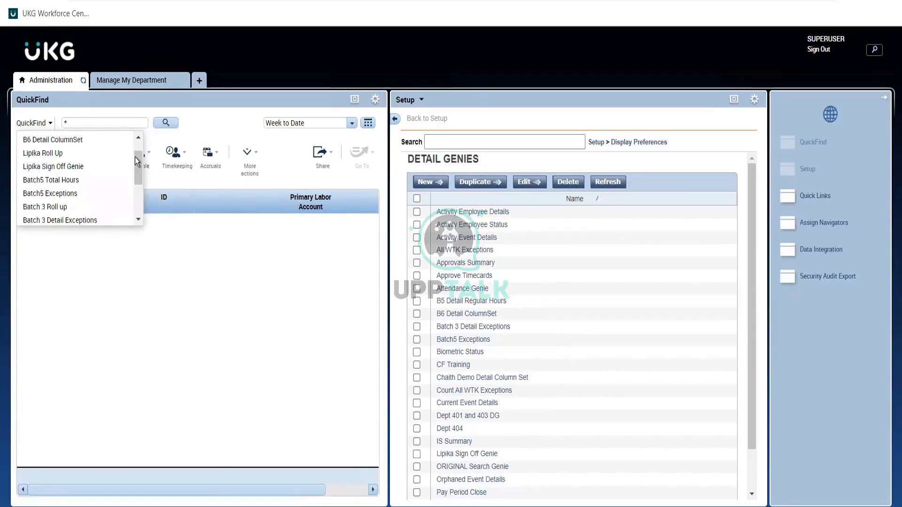
Return to the Manage My Department workspace and select the second employee row in the IS Summary genie
{"action": "left_click", "coordinate": [123, 82]}
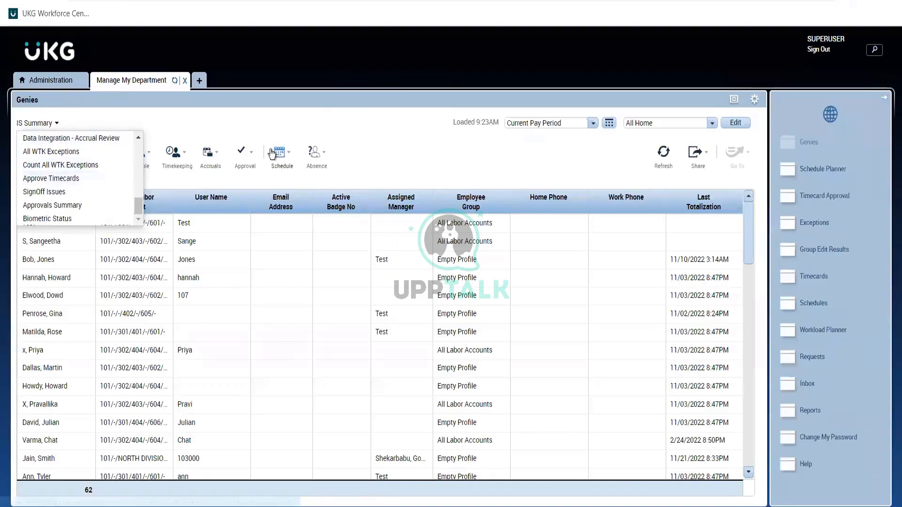
{"action": "left_click", "coordinate": [355, 146]}
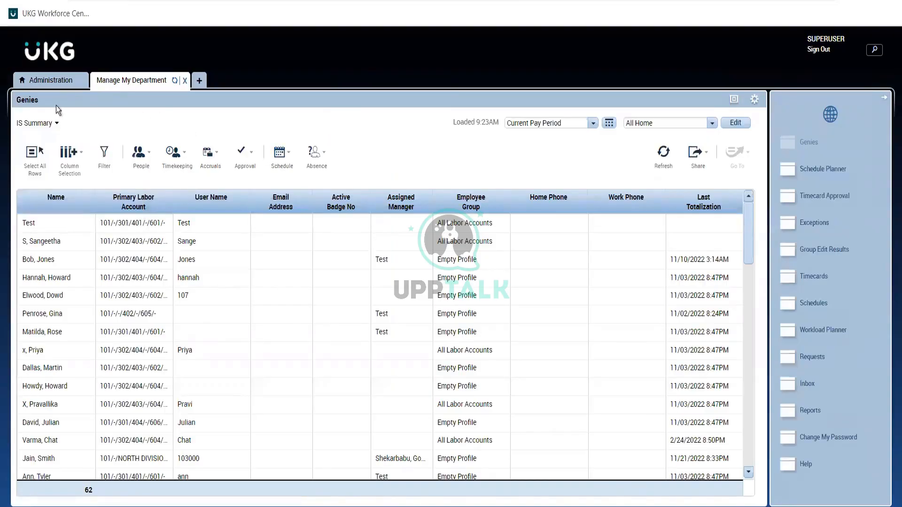
{"action": "left_click", "coordinate": [151, 227]}
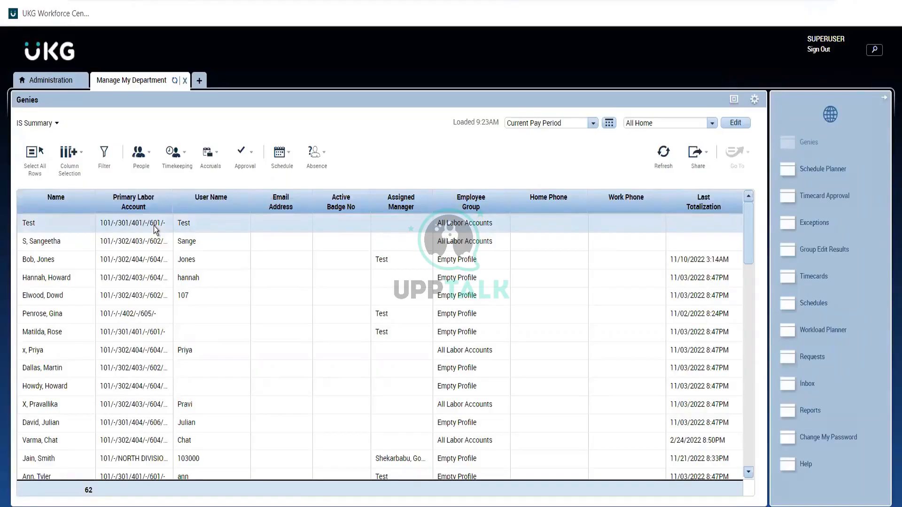
{"action": "left_click", "coordinate": [138, 158]}
{"action": "left_click", "coordinate": [61, 244]}
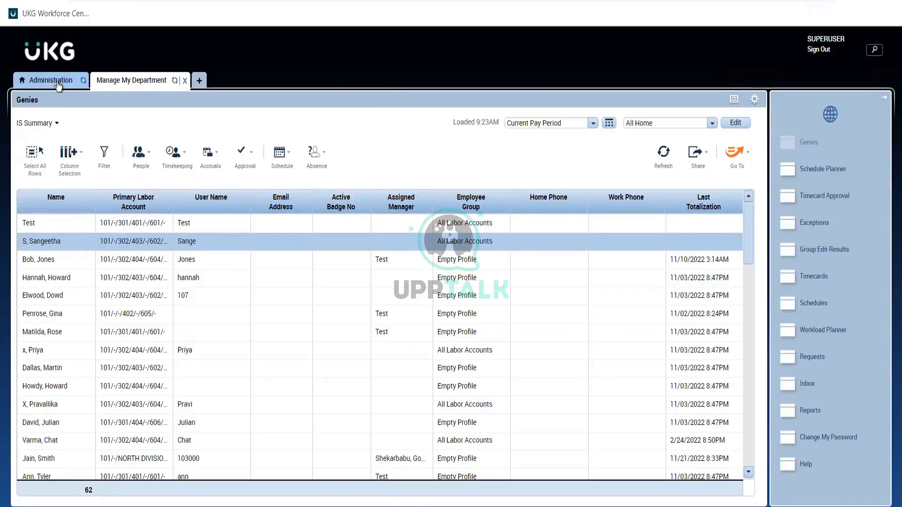
Go back to the Administration workspace and open the Accrual Detail genies list from Display Preferences
{"action": "left_click", "coordinate": [57, 84]}
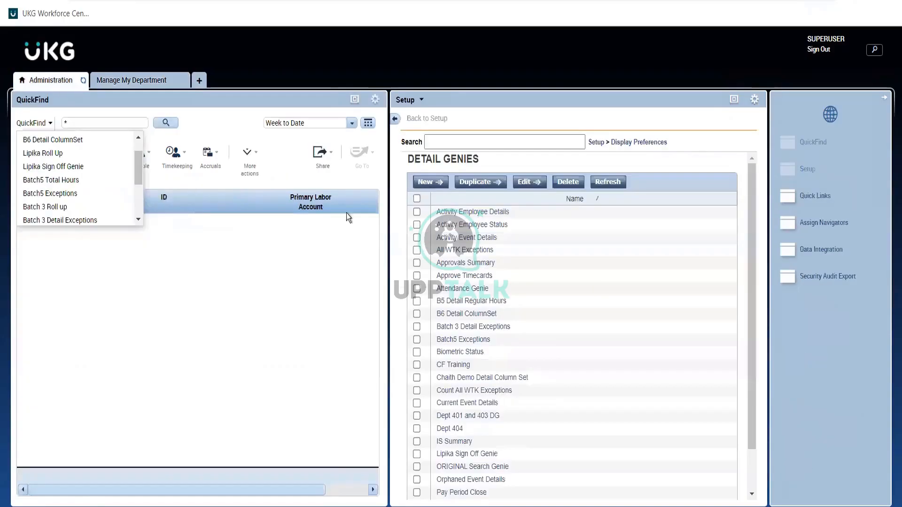
{"action": "left_click", "coordinate": [638, 143]}
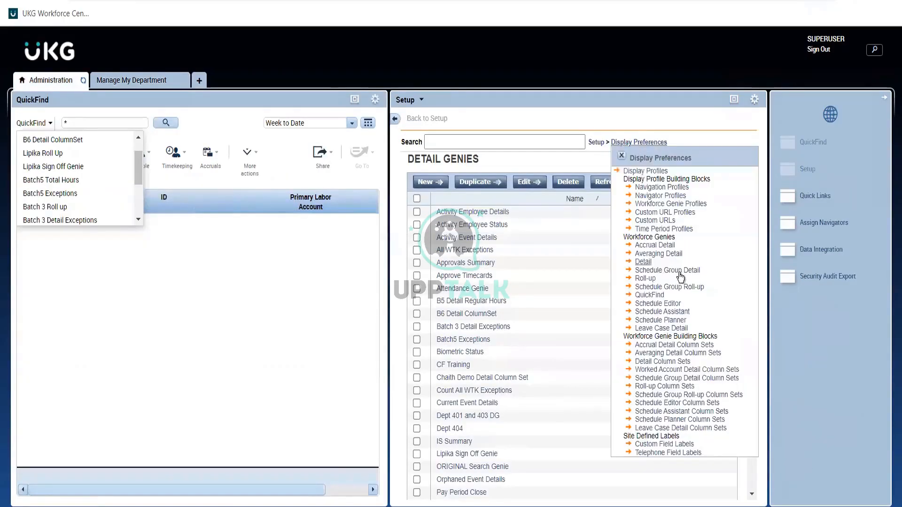
{"action": "left_click", "coordinate": [655, 247]}
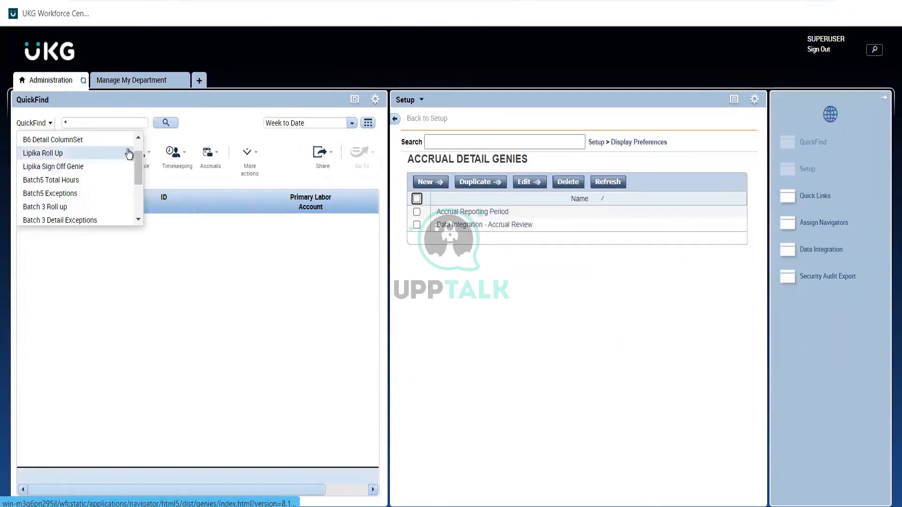
Switch to the Manage My Department workspace and load the Accrual Reporting Period genie
{"action": "scroll", "coordinate": [139, 145], "scroll_direction": "up", "scroll_amount": 1}
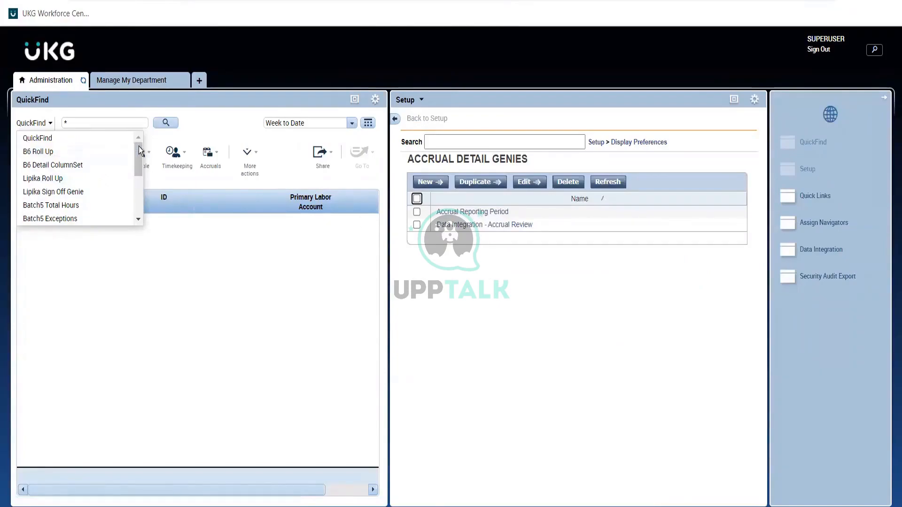
{"action": "left_click", "coordinate": [134, 80]}
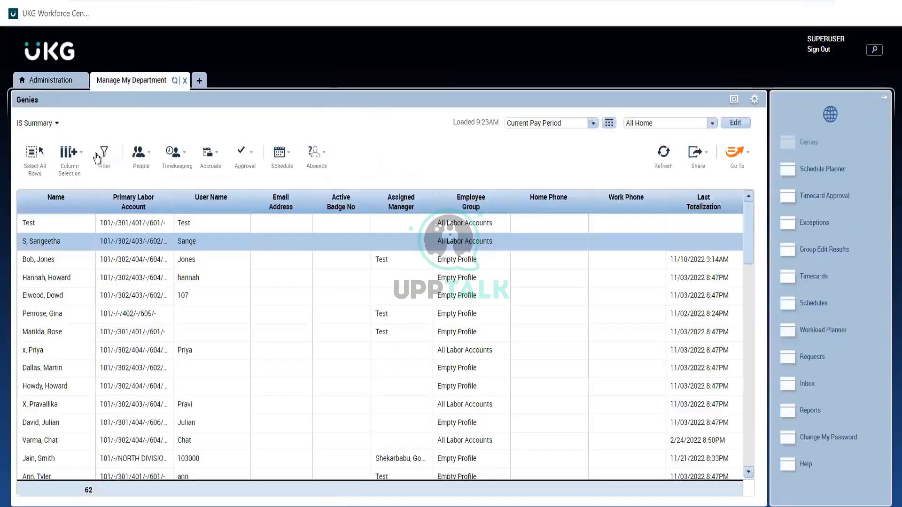
{"action": "left_click", "coordinate": [46, 125]}
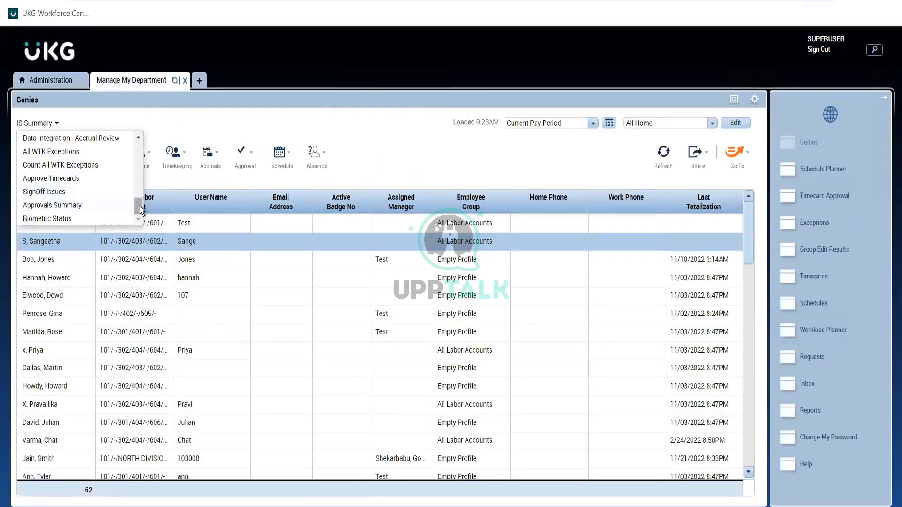
{"action": "left_click_drag", "start_coordinate": [139, 206], "coordinate": [121, 200]}
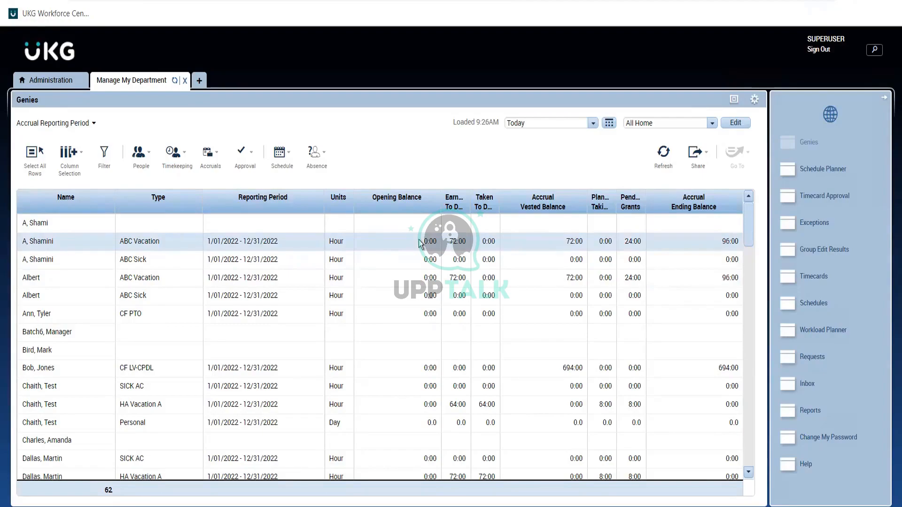
Return to the Administration workspace and review the Workforce Genies types listed under Display Preferences
{"action": "left_click", "coordinate": [63, 82]}
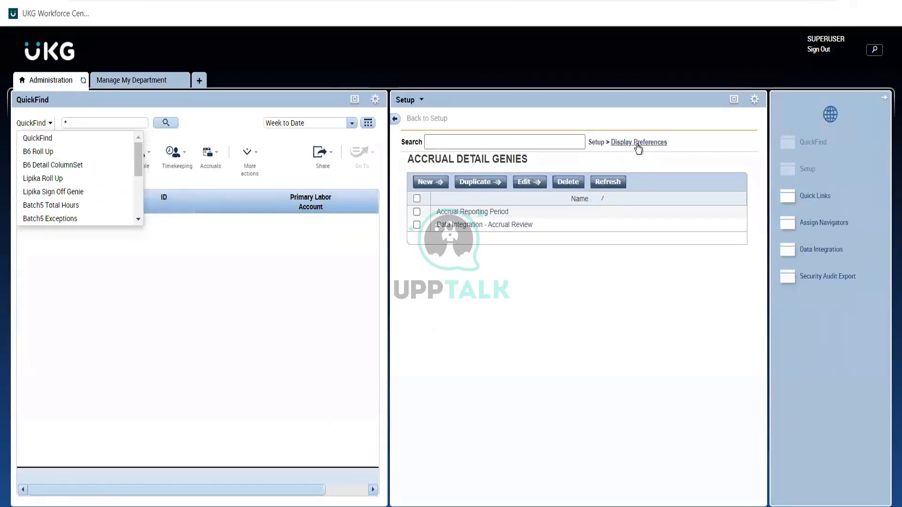
{"action": "left_click", "coordinate": [637, 143]}
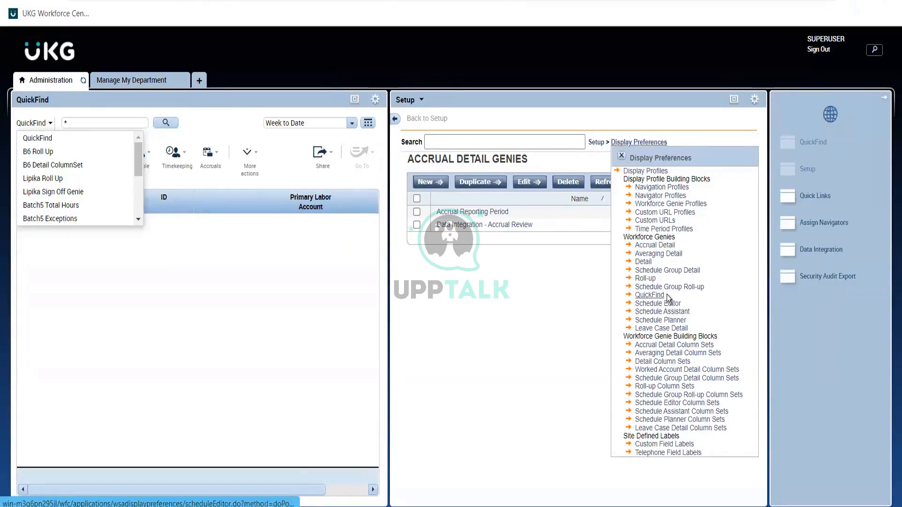
{"action": "left_click_drag", "start_coordinate": [667, 295], "coordinate": [632, 301]}
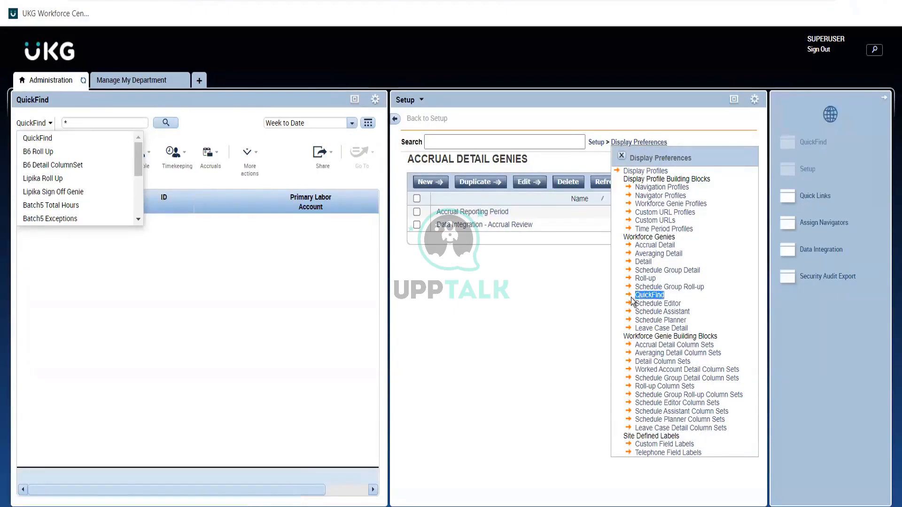
{"action": "left_click", "coordinate": [678, 242]}
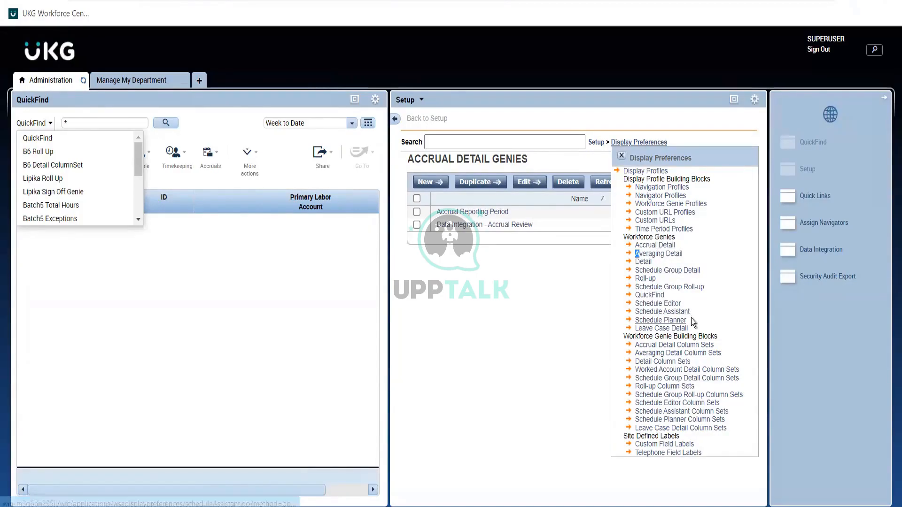
{"action": "left_click_drag", "start_coordinate": [691, 319], "coordinate": [631, 262]}
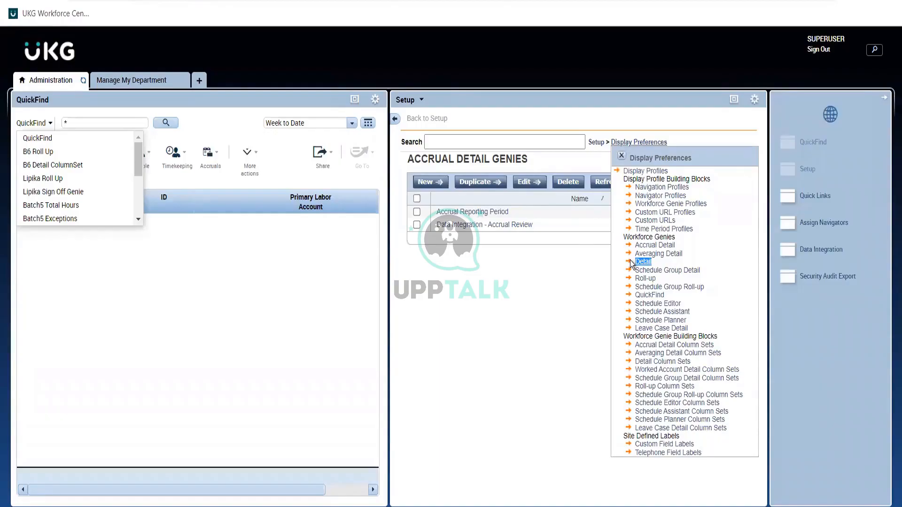
Match the Detail genie type to its building block and open the Detail Column Sets list
{"action": "left_click", "coordinate": [661, 264]}
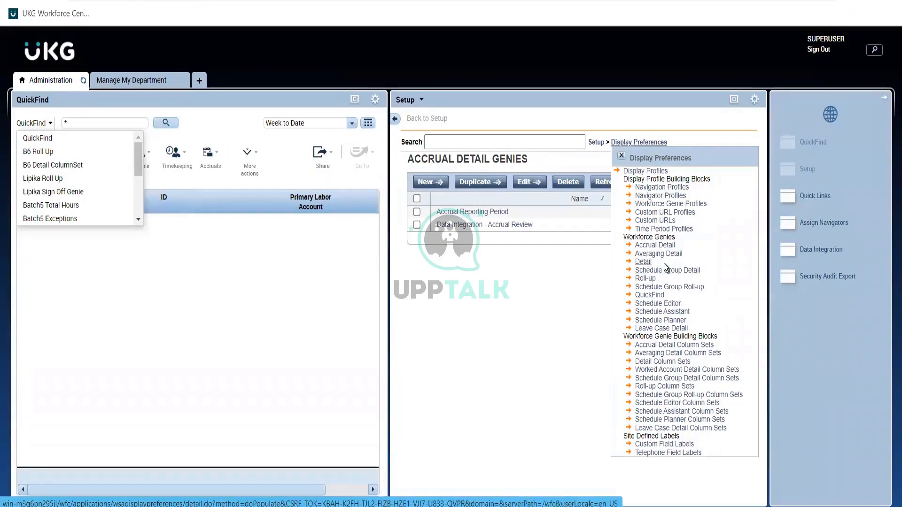
{"action": "left_click_drag", "start_coordinate": [664, 263], "coordinate": [640, 264]}
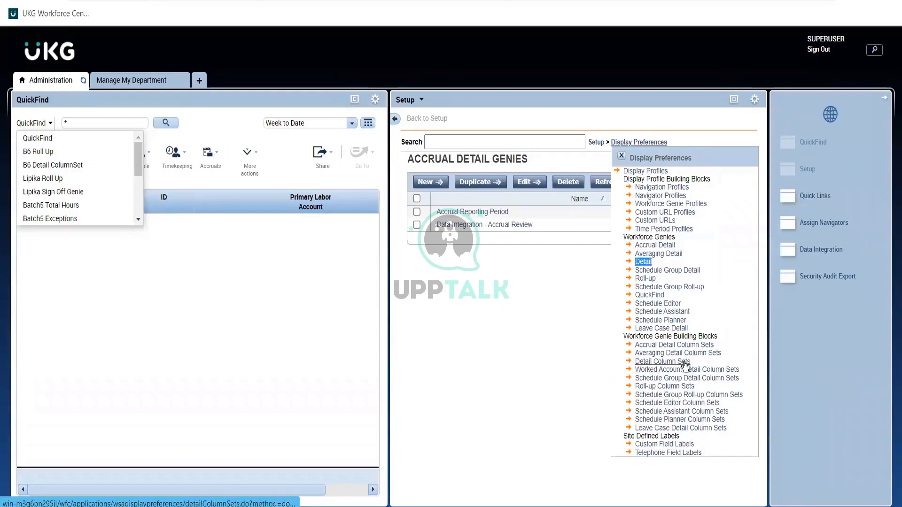
{"action": "left_click_drag", "start_coordinate": [696, 362], "coordinate": [633, 361]}
{"action": "left_click", "coordinate": [649, 363]}
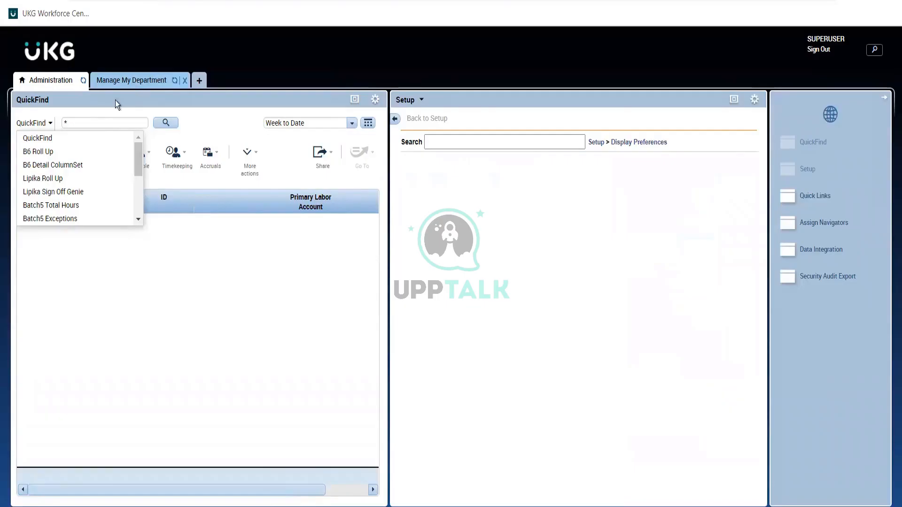
Load the IS Summary genie in the Manage My Department workspace
{"action": "left_click", "coordinate": [64, 123]}
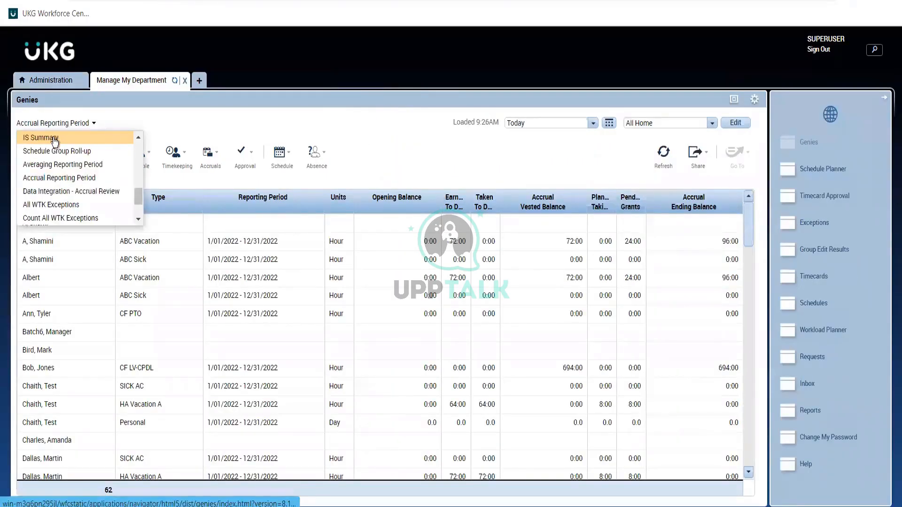
{"action": "left_click", "coordinate": [54, 138]}
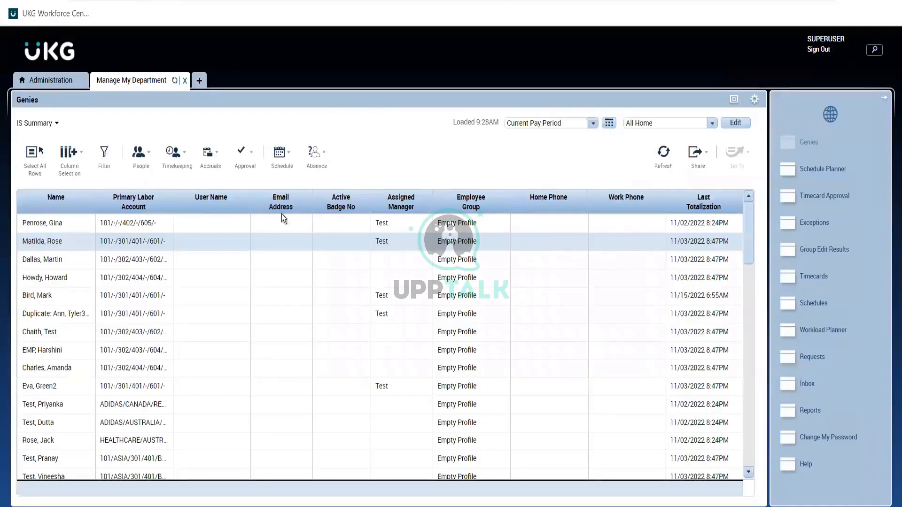
Return to the Administration workspace, maximize Setup and open the IS Summary detail column set for editing
{"action": "left_click", "coordinate": [33, 82]}
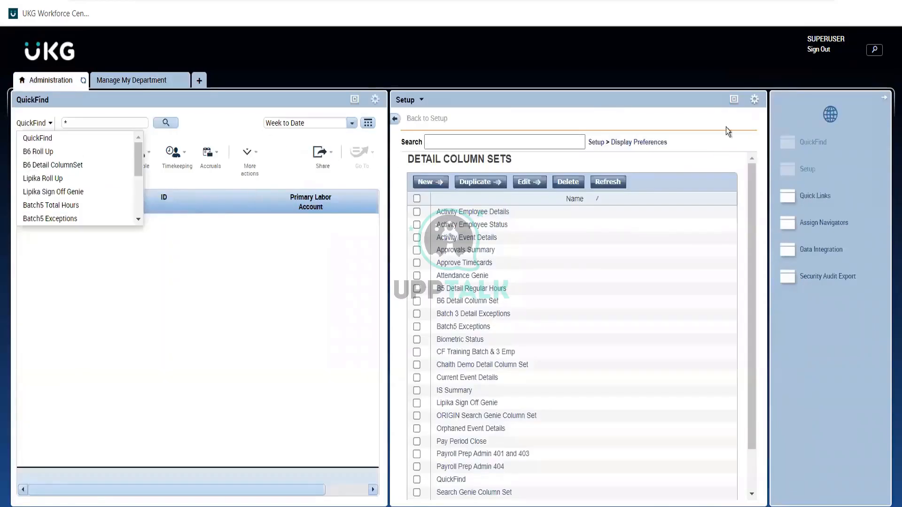
{"action": "left_click", "coordinate": [734, 100]}
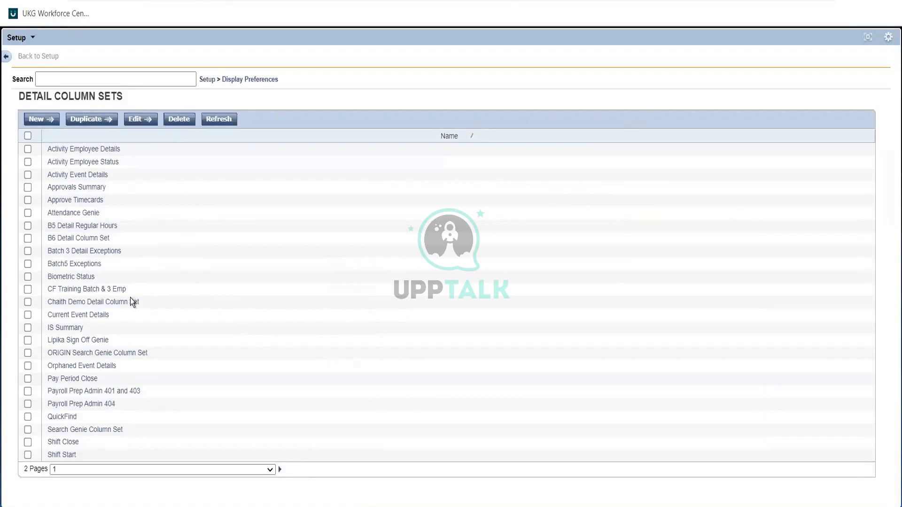
{"action": "left_click", "coordinate": [64, 328]}
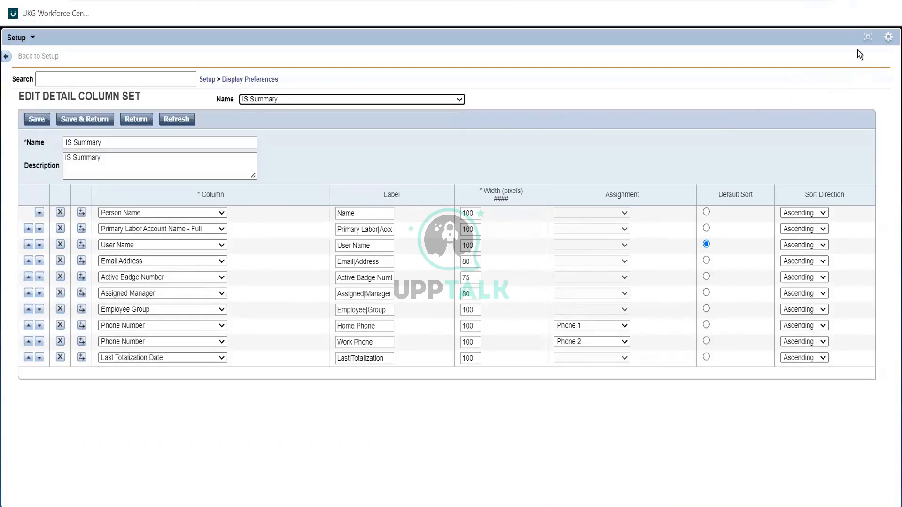
Compare the IS Summary column set with the genie's columns in Manage My Department, and return to the maximized Setup view
{"action": "left_click", "coordinate": [867, 37]}
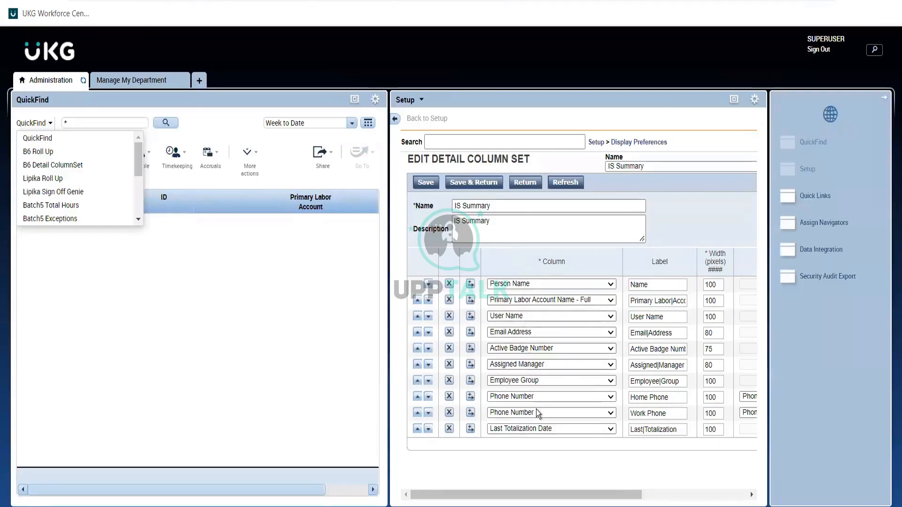
{"action": "left_click", "coordinate": [146, 84]}
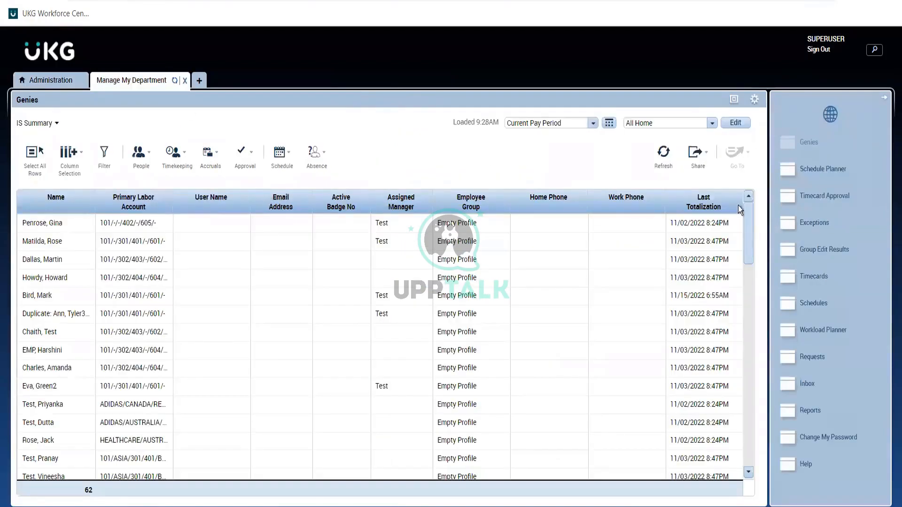
{"action": "left_click", "coordinate": [53, 82]}
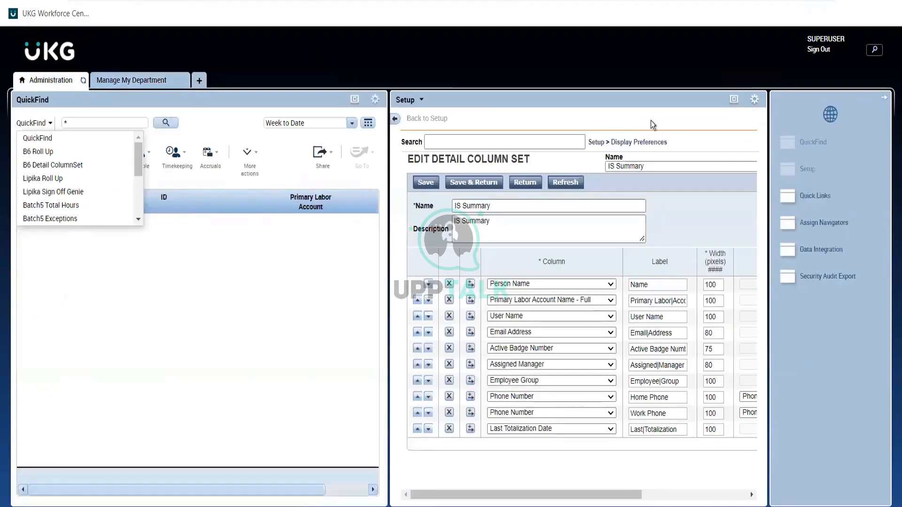
{"action": "left_click", "coordinate": [737, 100]}
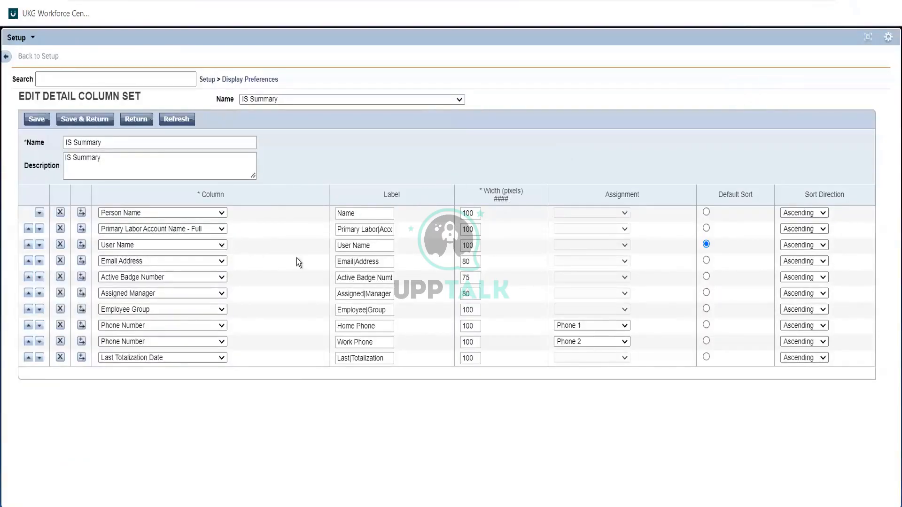
Look over the column choices for the Person Name row and the Display Preferences links, and close both
{"action": "left_click", "coordinate": [365, 213]}
{"action": "left_click", "coordinate": [223, 212]}
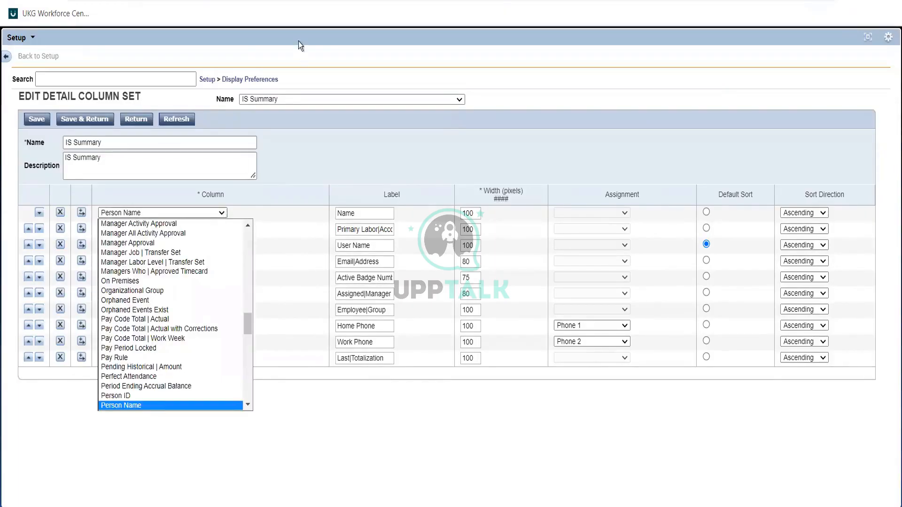
{"action": "left_click", "coordinate": [258, 86]}
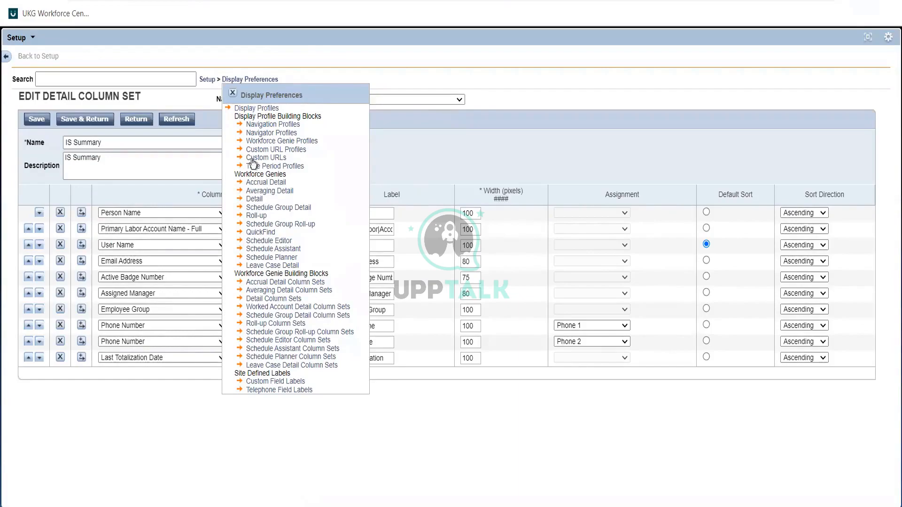
{"action": "left_click", "coordinate": [232, 93]}
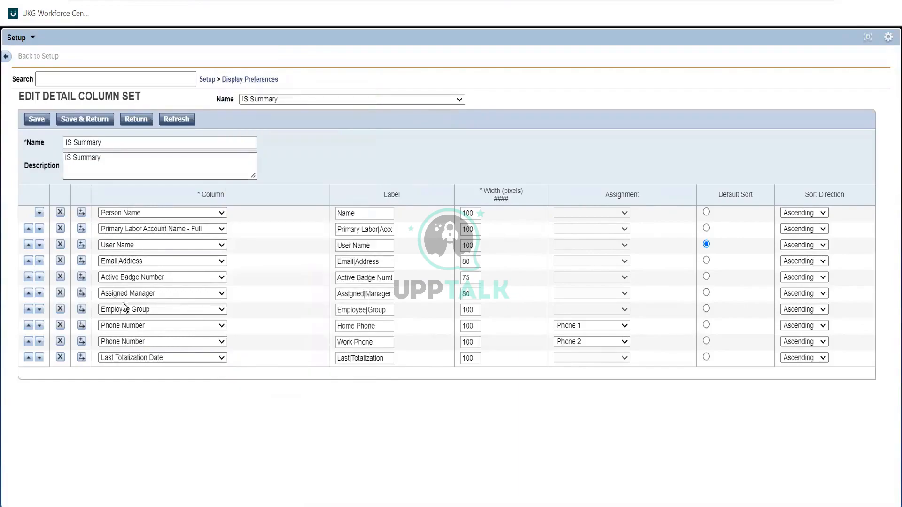
Add an empty row below Last Totalization Date in the IS Summary column set and browse its available column types
{"action": "left_click", "coordinate": [83, 355]}
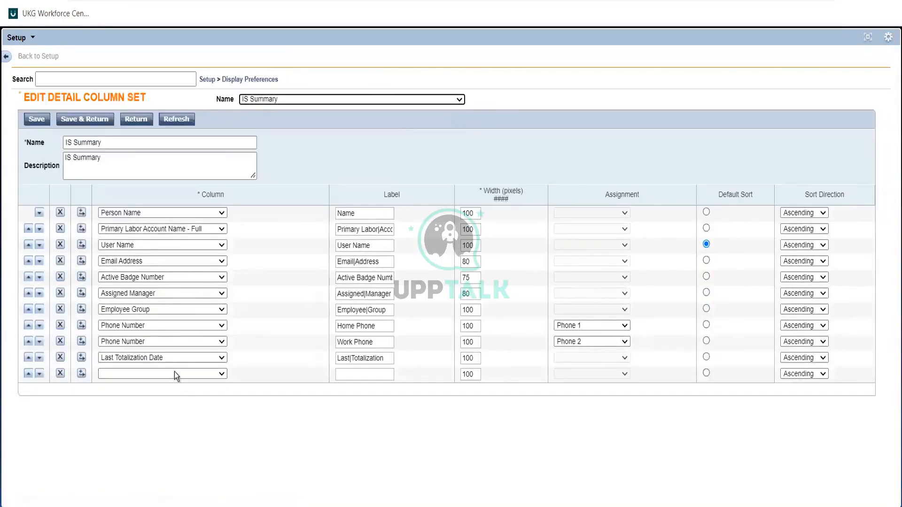
{"action": "left_click", "coordinate": [179, 373]}
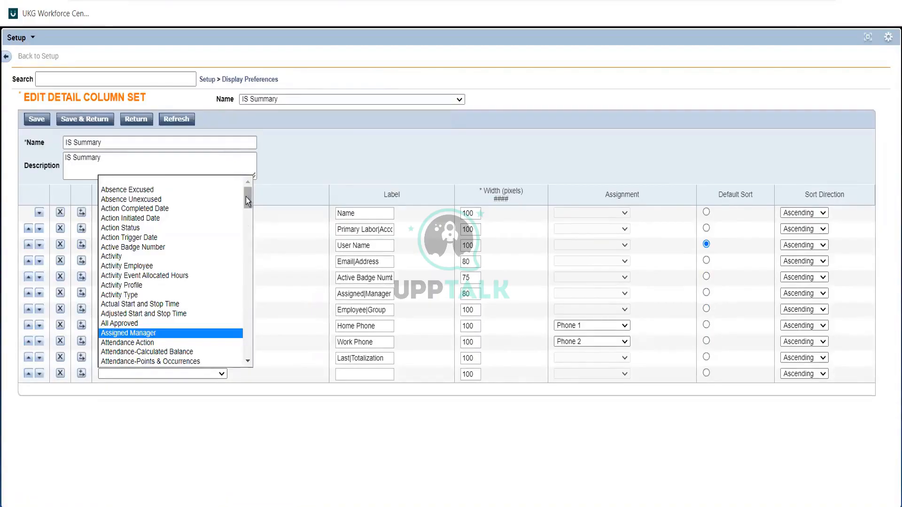
{"action": "left_click_drag", "start_coordinate": [246, 196], "coordinate": [258, 354]}
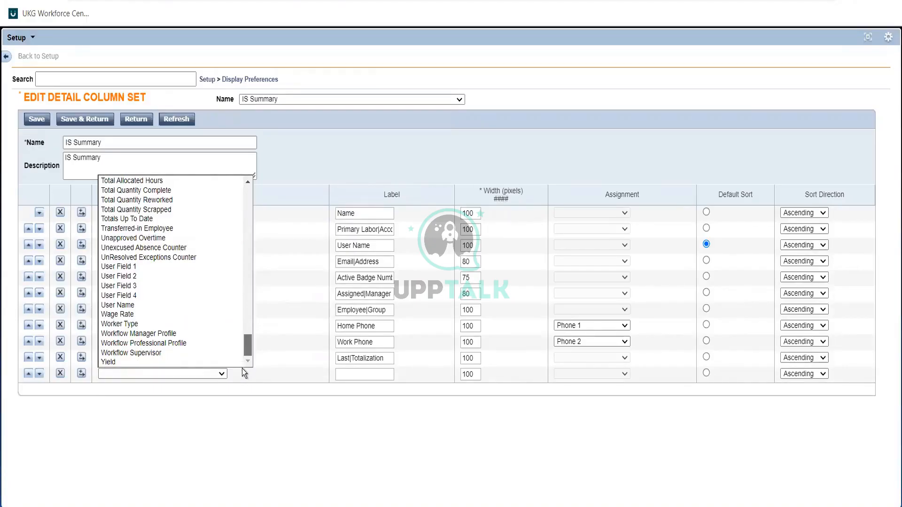
{"action": "scroll", "coordinate": [238, 333], "scroll_direction": "up", "scroll_amount": 5}
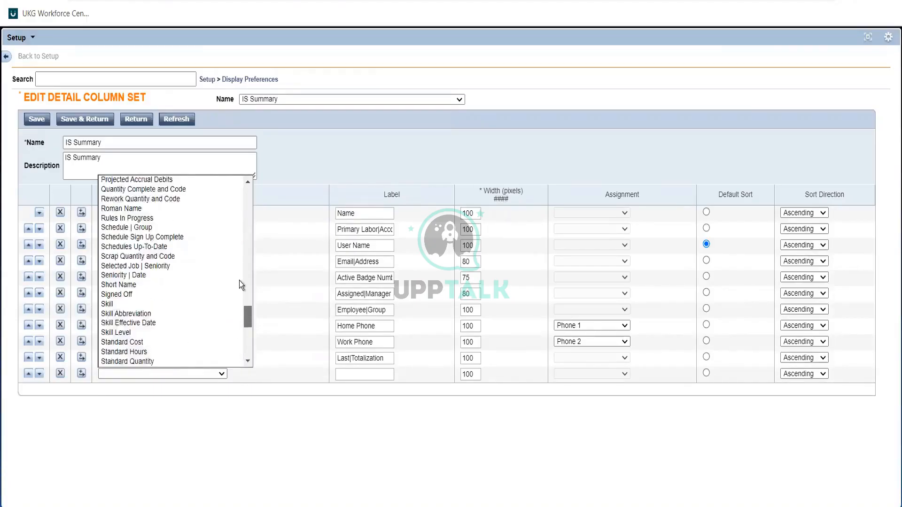
{"action": "scroll", "coordinate": [239, 280], "scroll_direction": "up", "scroll_amount": 10}
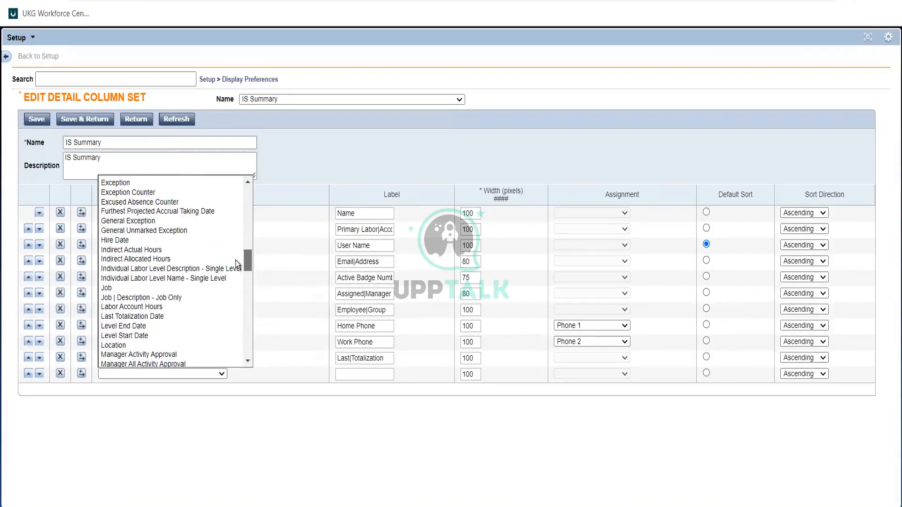
{"action": "scroll", "coordinate": [237, 250], "scroll_direction": "up", "scroll_amount": 7}
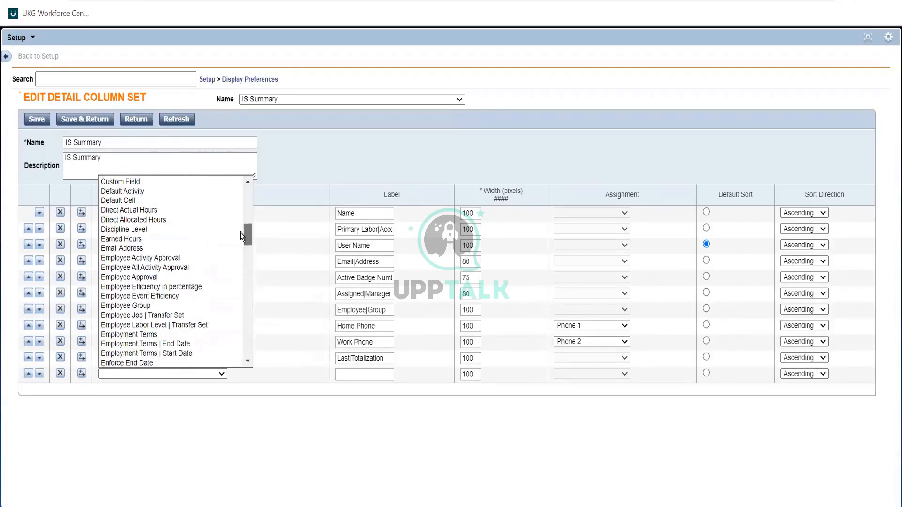
{"action": "left_click_drag", "start_coordinate": [241, 232], "coordinate": [252, 190]}
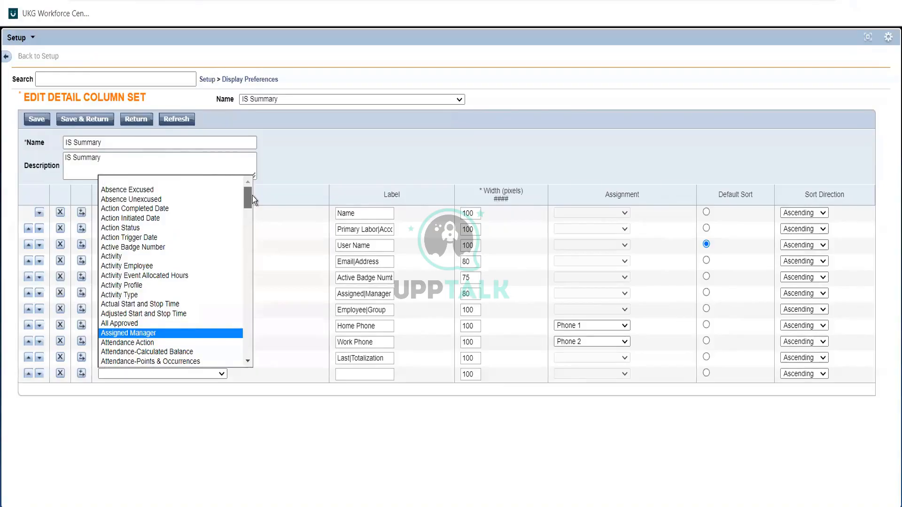
{"action": "left_click_drag", "start_coordinate": [252, 195], "coordinate": [261, 246]}
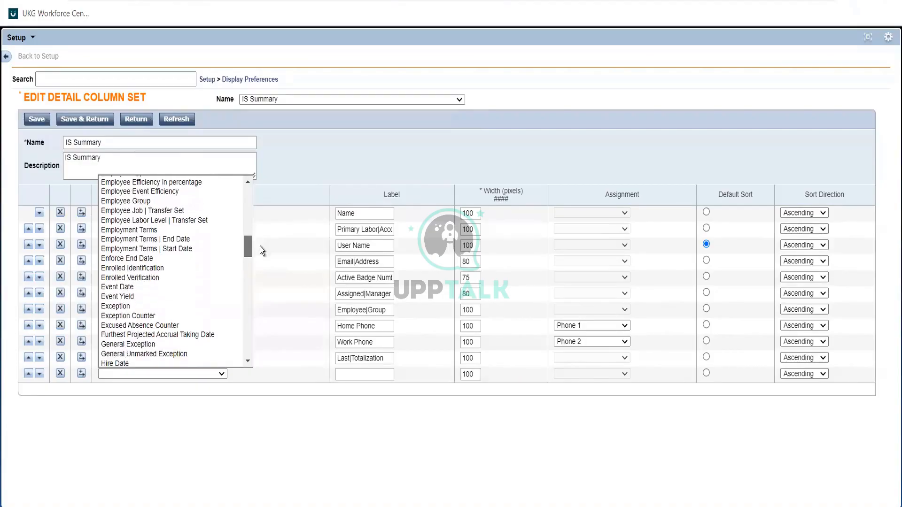
{"action": "left_click", "coordinate": [301, 244]}
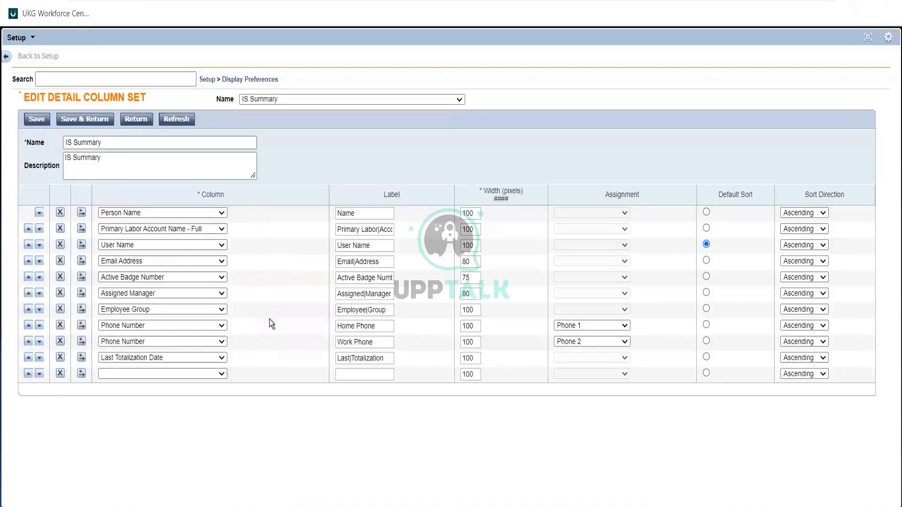
{"action": "left_click", "coordinate": [207, 311]}
{"action": "left_click", "coordinate": [207, 311]}
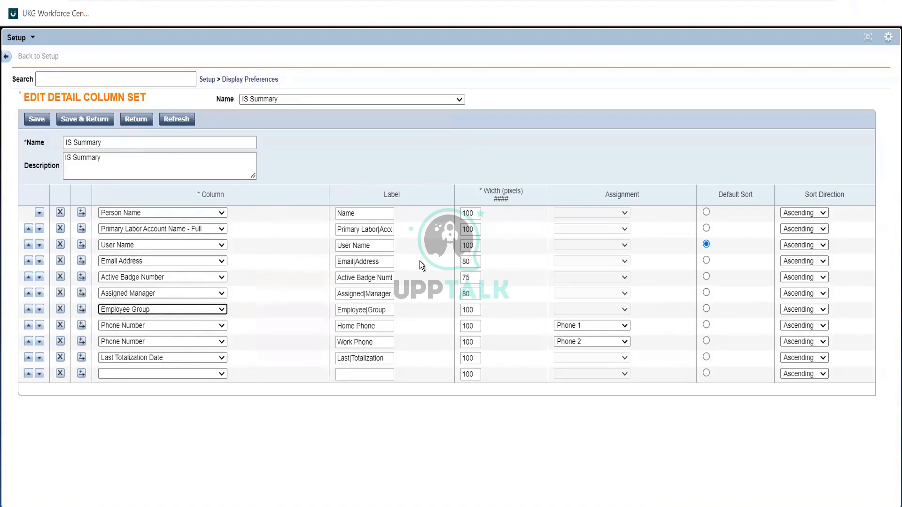
{"action": "left_click", "coordinate": [444, 263]}
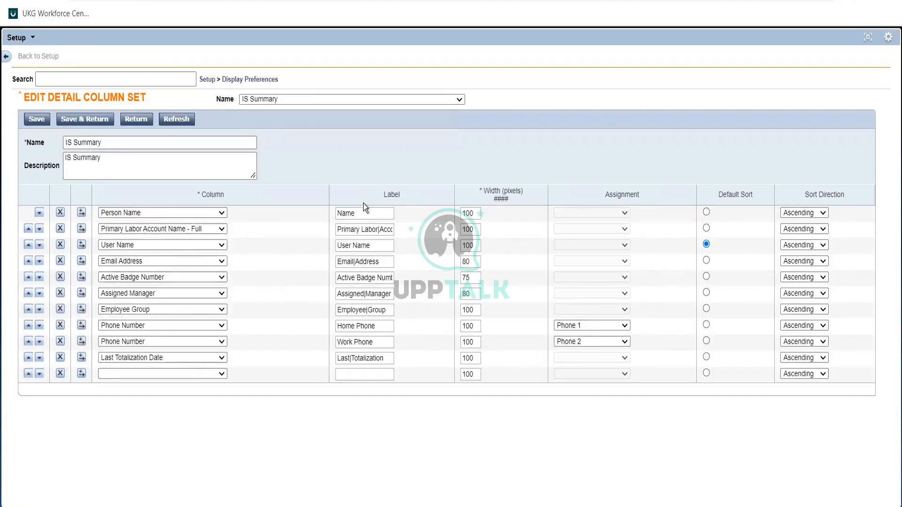
Discard the unsaved edits to the IS Summary column set and look over the available genies in Manage My Department
{"action": "left_click", "coordinate": [140, 123]}
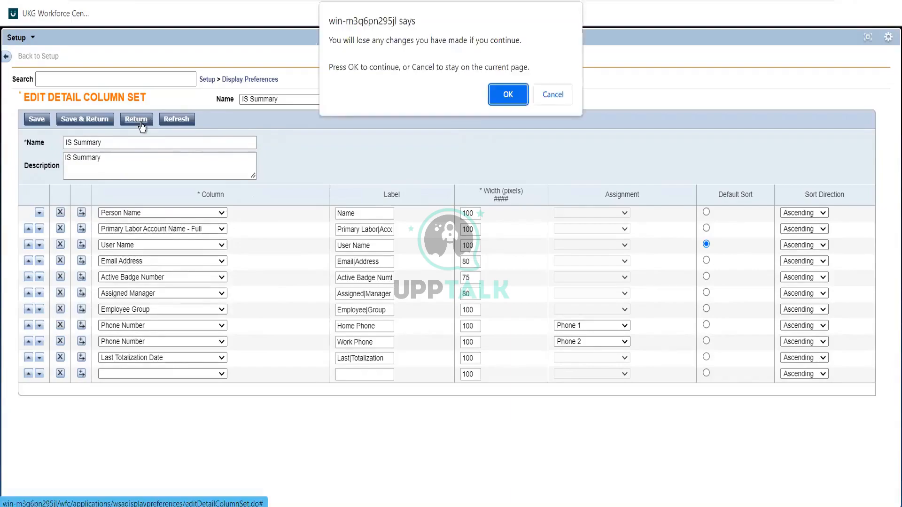
{"action": "left_click", "coordinate": [503, 100]}
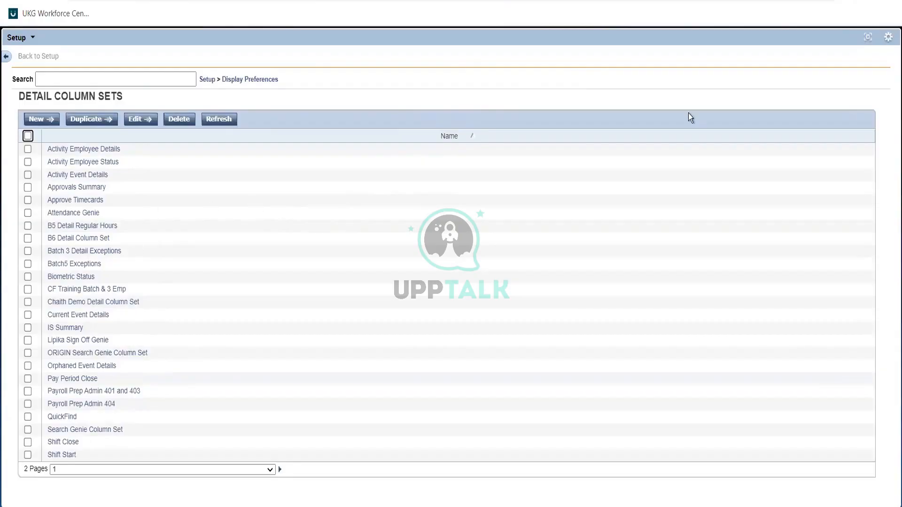
{"action": "left_click", "coordinate": [866, 34]}
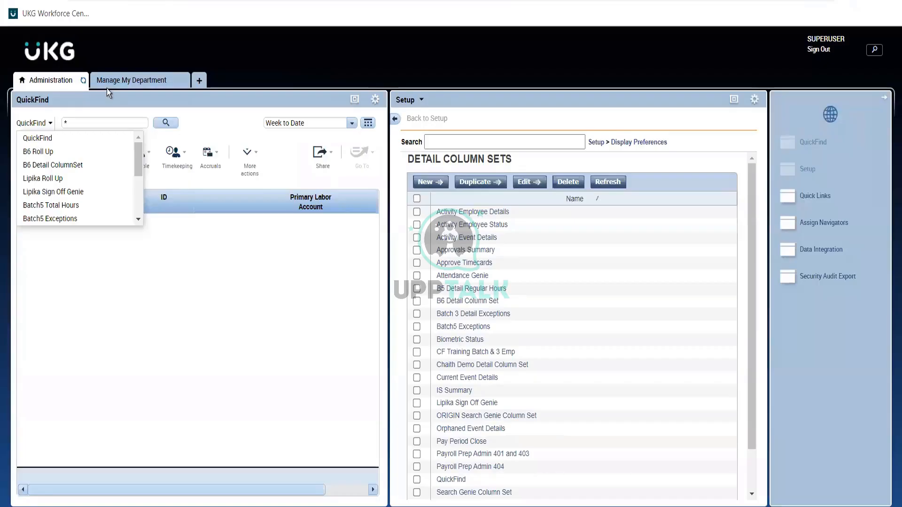
{"action": "left_click", "coordinate": [109, 84]}
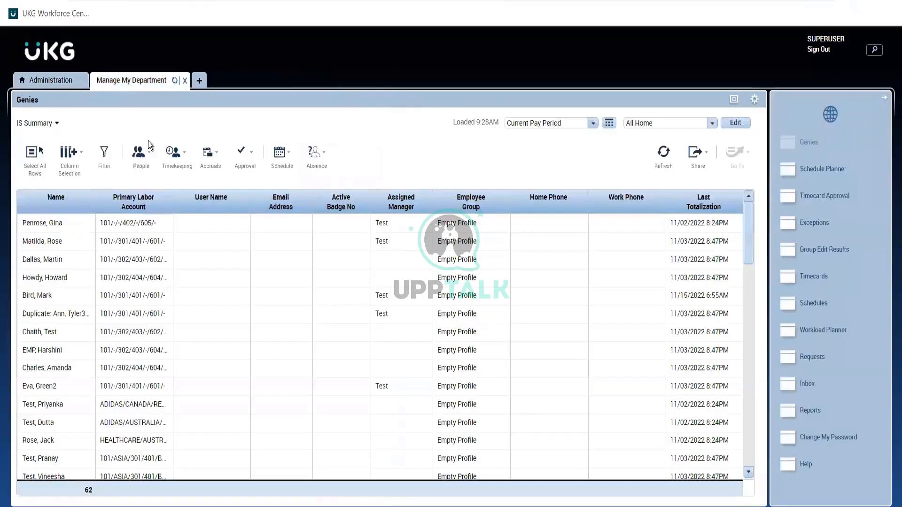
{"action": "left_click", "coordinate": [49, 127]}
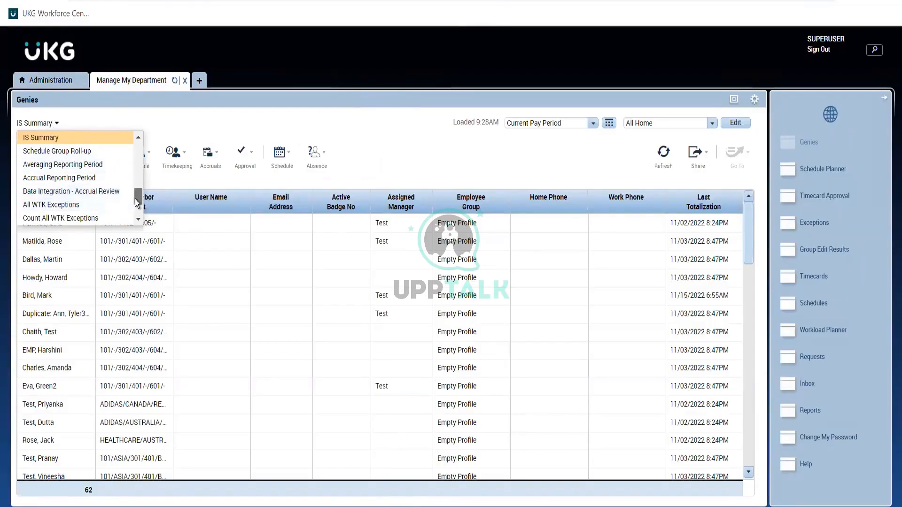
{"action": "mouse_move", "coordinate": [135, 199]}
{"action": "left_mouse_down"}
{"action": "mouse_move", "coordinate": [136, 178]}
{"action": "mouse_move", "coordinate": [138, 212]}
{"action": "mouse_move", "coordinate": [139, 146]}
{"action": "mouse_move", "coordinate": [138, 191]}
{"action": "left_mouse_up"}
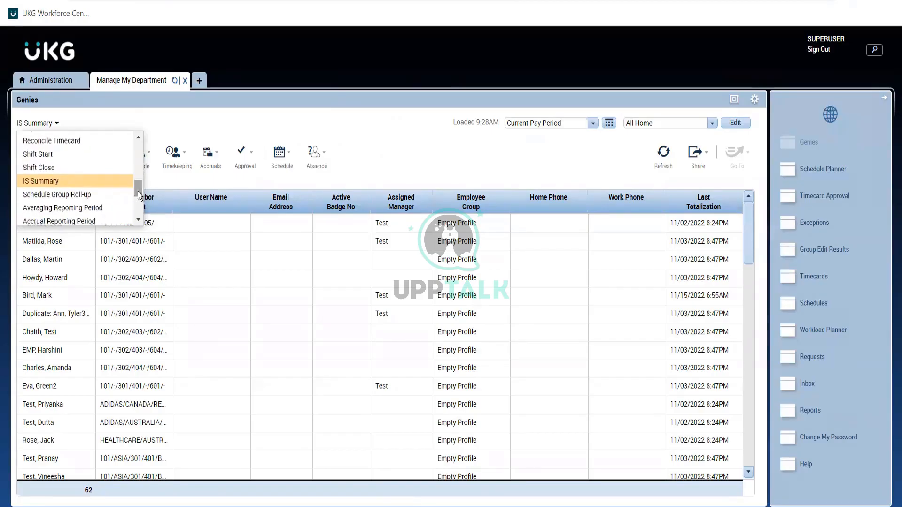
{"action": "left_click", "coordinate": [338, 119]}
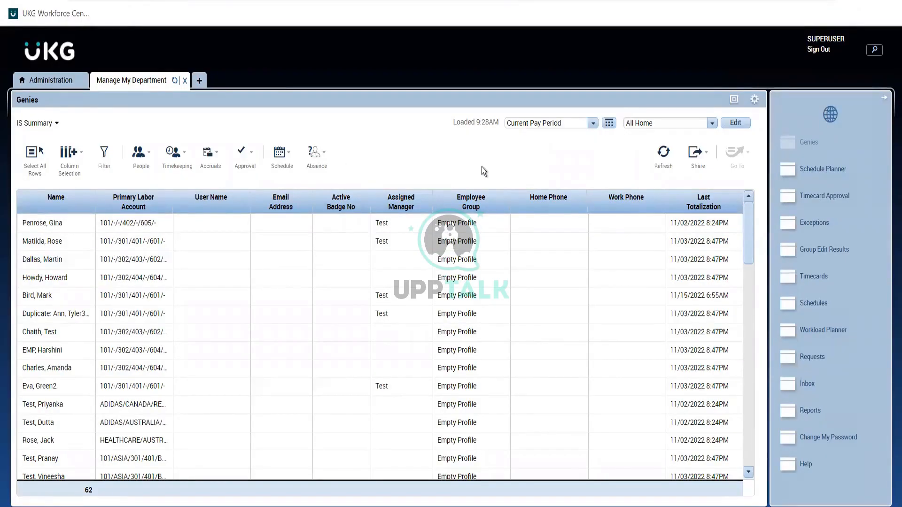
Duplicate the IS Summary detail column set in the maximized Setup view, with name and description both set to IS Summary 2
{"action": "left_click", "coordinate": [43, 85]}
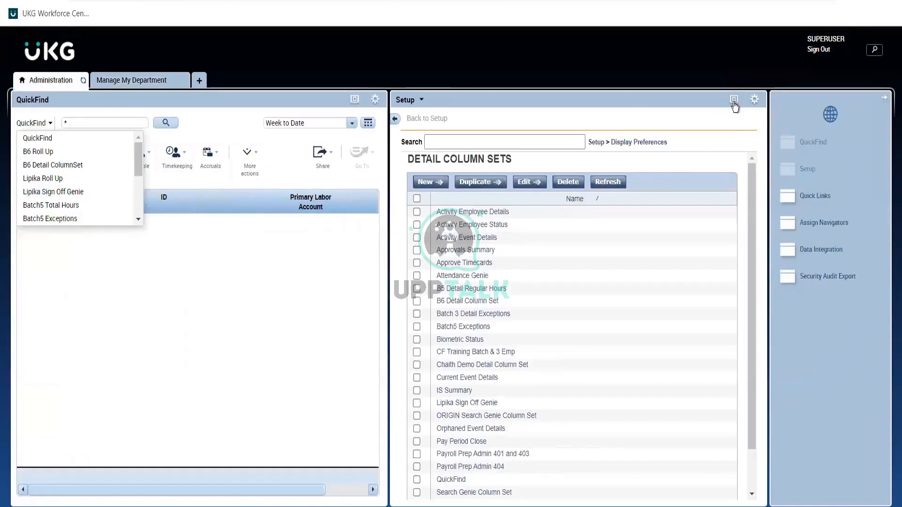
{"action": "left_click", "coordinate": [734, 99]}
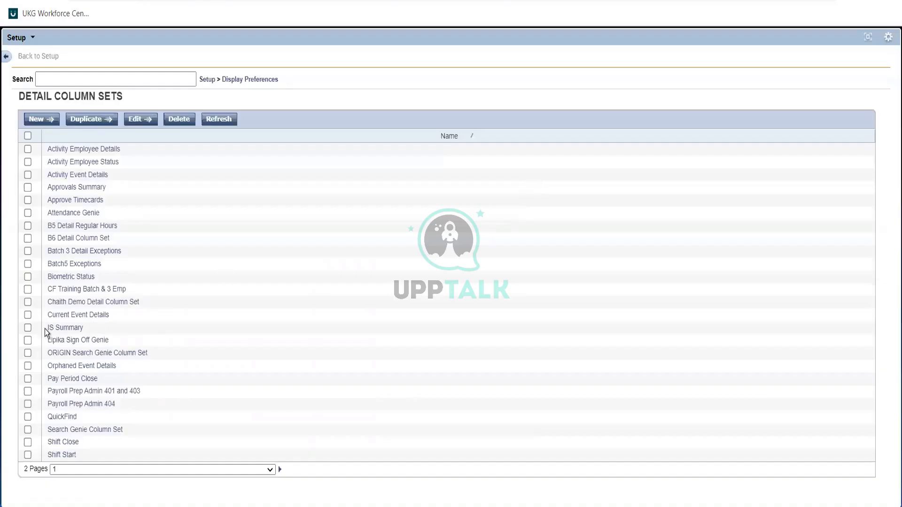
{"action": "left_click", "coordinate": [27, 328]}
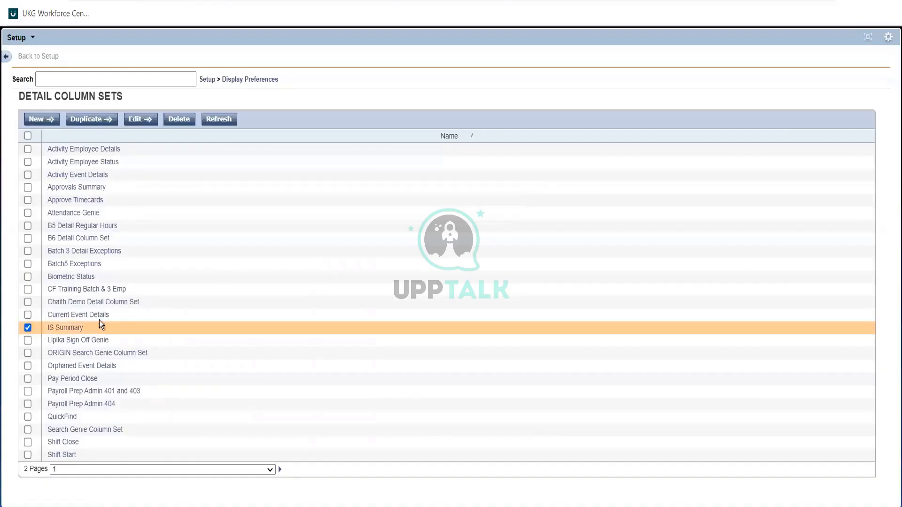
{"action": "left_click", "coordinate": [86, 119]}
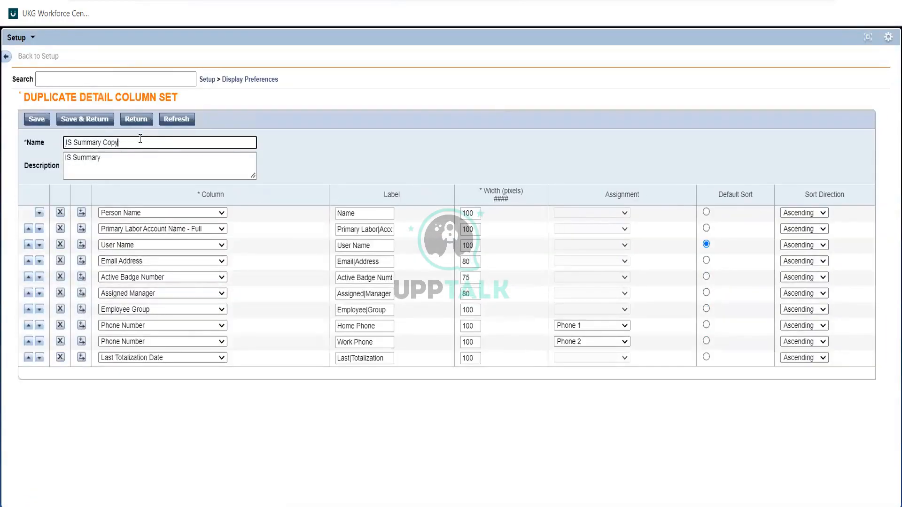
{"action": "key", "text": "BackSpace"}
{"action": "key", "text": "BackSpace"}
{"action": "type", "text": "2"}
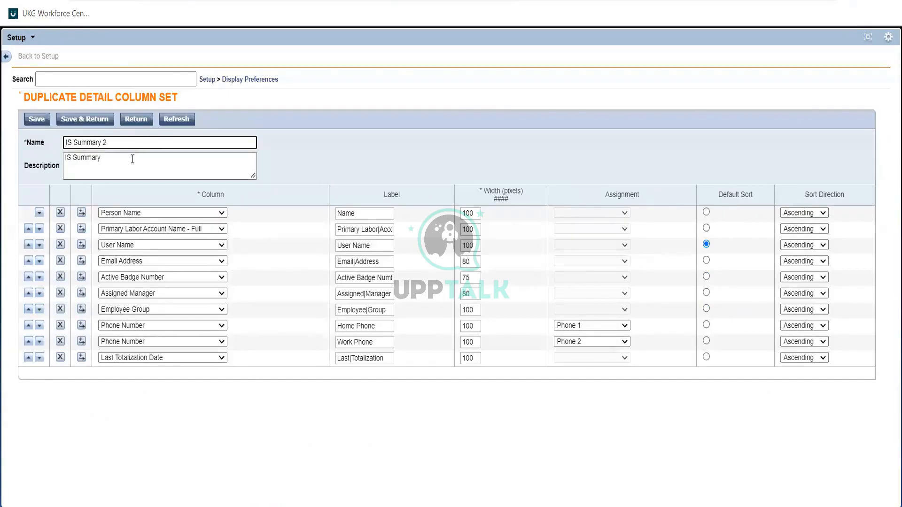
{"action": "left_click", "coordinate": [132, 159]}
{"action": "type", "text": "2"}
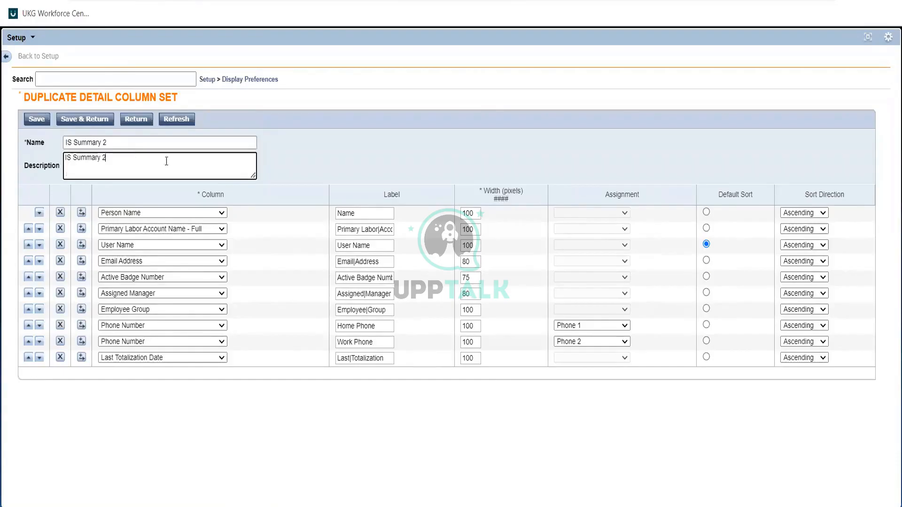
{"action": "left_click", "coordinate": [351, 181]}
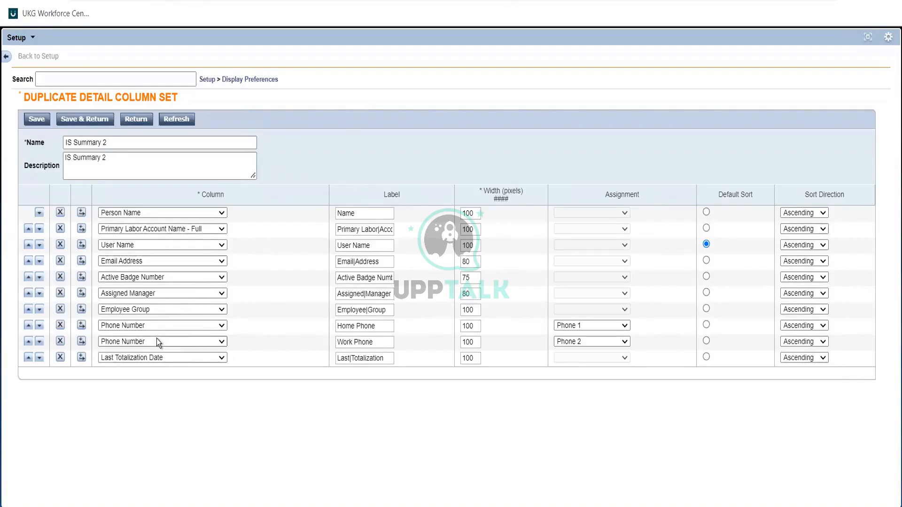
Change the column of the Work Phone row in IS Summary 2 to Hire Date
{"action": "left_click_drag", "start_coordinate": [354, 342], "coordinate": [390, 349]}
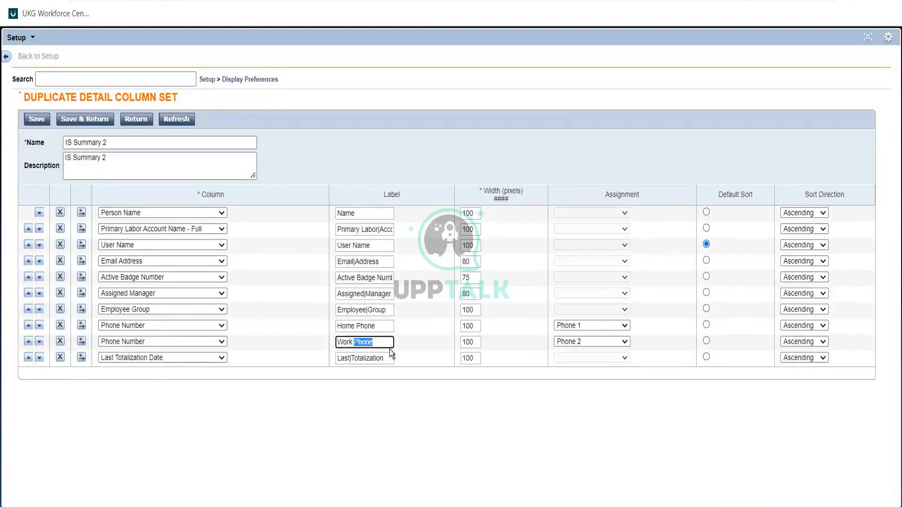
{"action": "left_click", "coordinate": [390, 349]}
{"action": "left_click", "coordinate": [192, 344]}
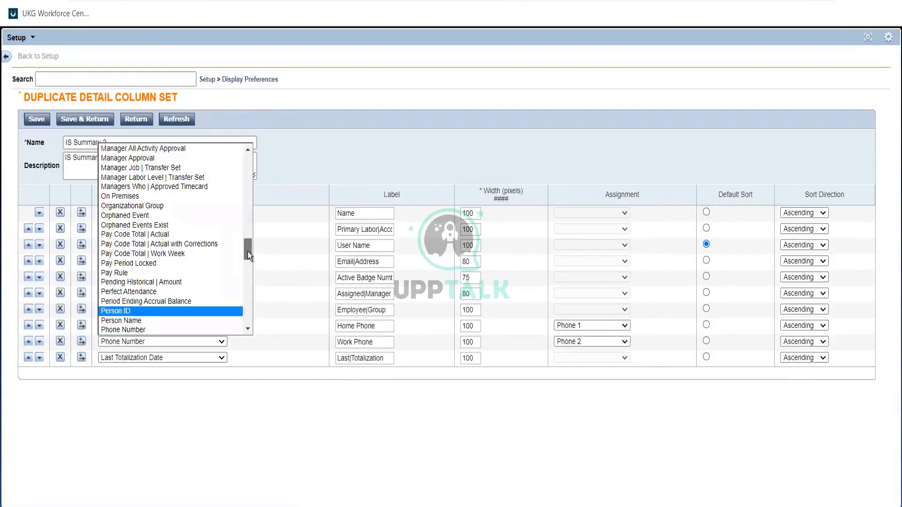
{"action": "left_click_drag", "start_coordinate": [247, 252], "coordinate": [258, 227]}
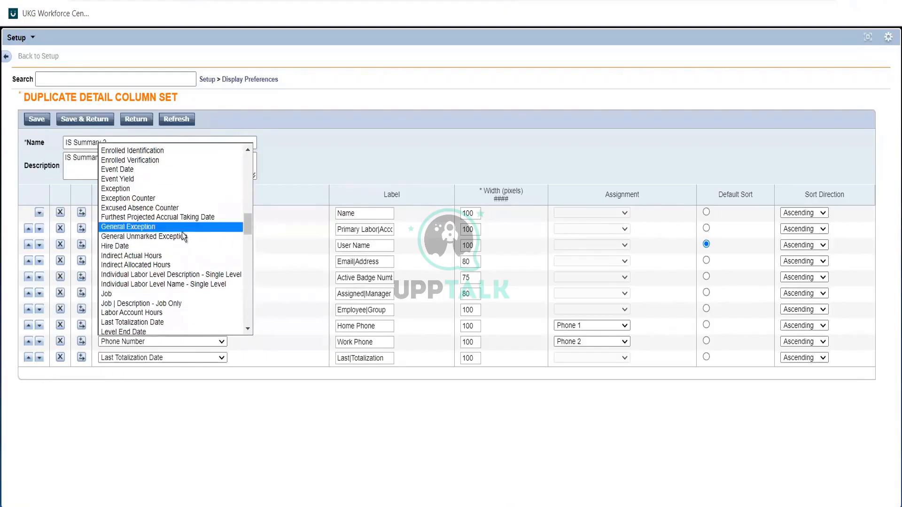
{"action": "left_click", "coordinate": [122, 247]}
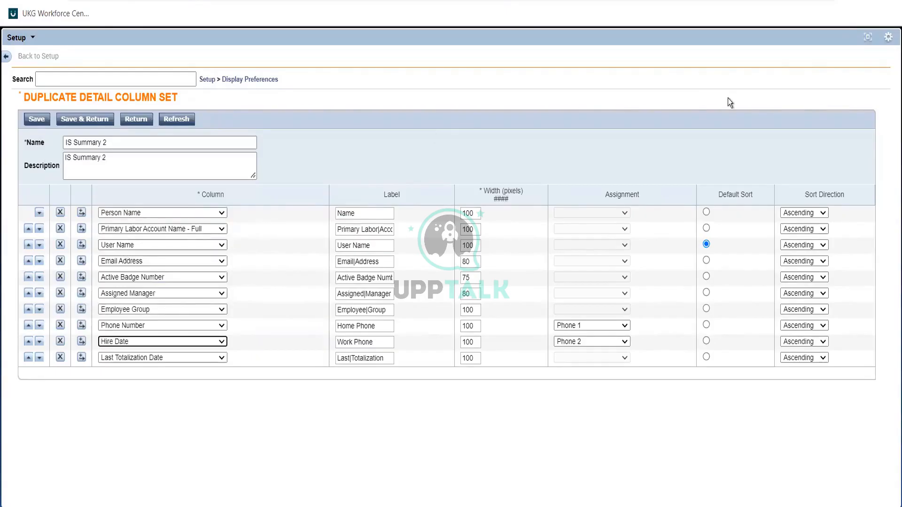
Check the IS Summary genie's columns in Manage My Department and return to the maximized column set form
{"action": "left_click", "coordinate": [865, 40]}
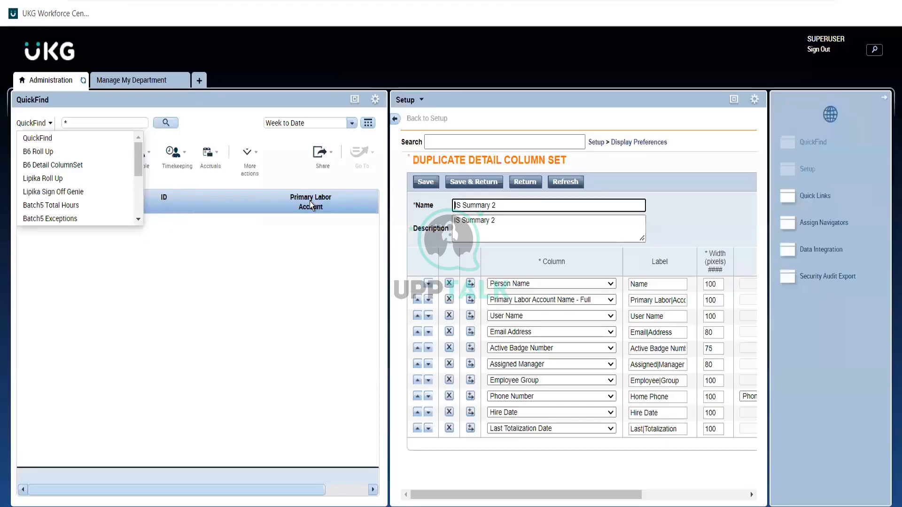
{"action": "left_click", "coordinate": [152, 80]}
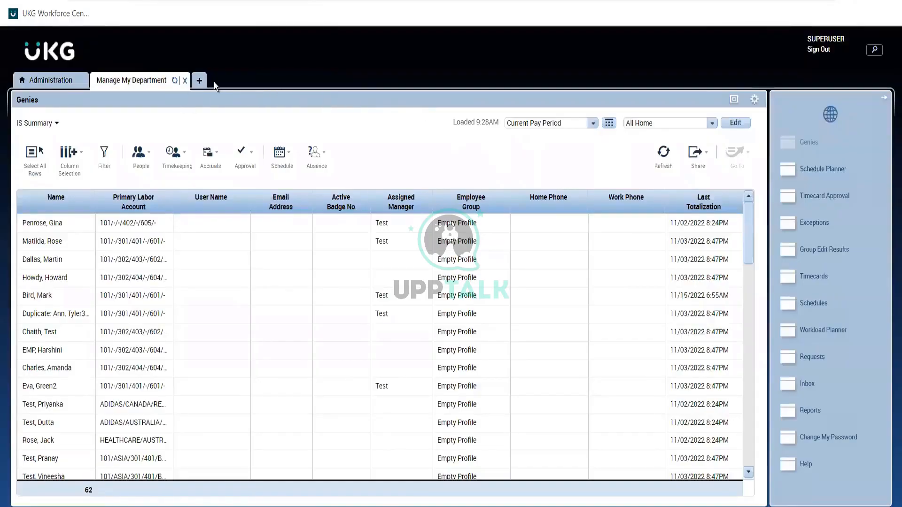
{"action": "left_click", "coordinate": [49, 85]}
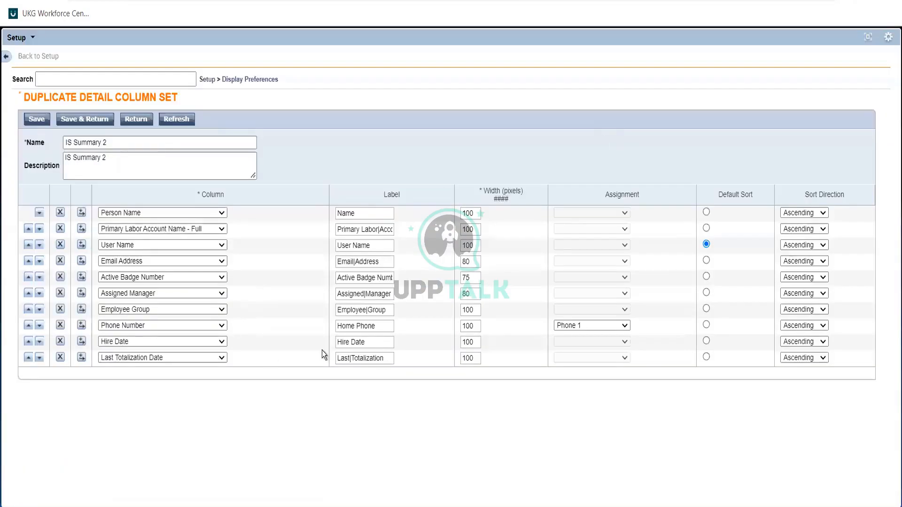
Examine the labels of the Hire Date and Employee Group rows in the IS Summary 2 column set
{"action": "left_click", "coordinate": [392, 343]}
{"action": "left_click", "coordinate": [368, 349]}
{"action": "left_click", "coordinate": [371, 310]}
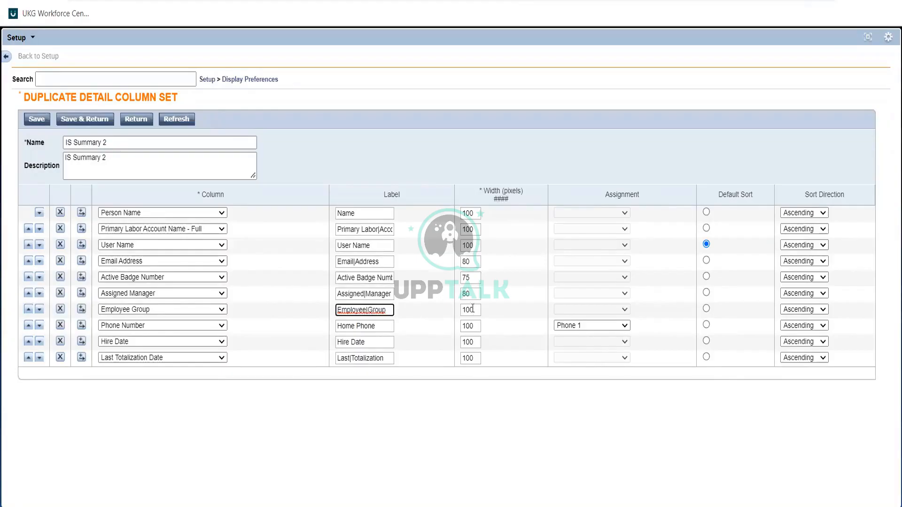
{"action": "left_click", "coordinate": [438, 313]}
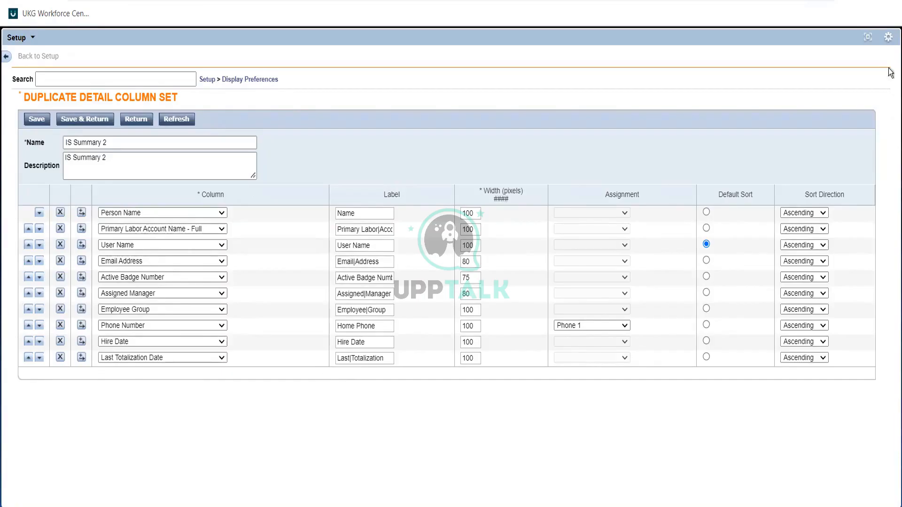
Compare the column headers and widths of the IS Summary genie in Manage My Department with the duplicated column set in Setup
{"action": "left_click", "coordinate": [869, 40]}
{"action": "left_click", "coordinate": [159, 83]}
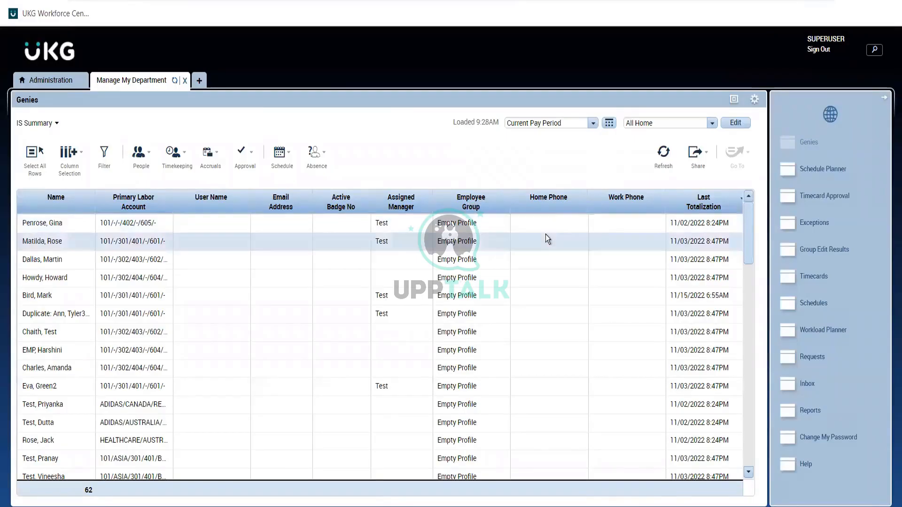
{"action": "left_click", "coordinate": [40, 85]}
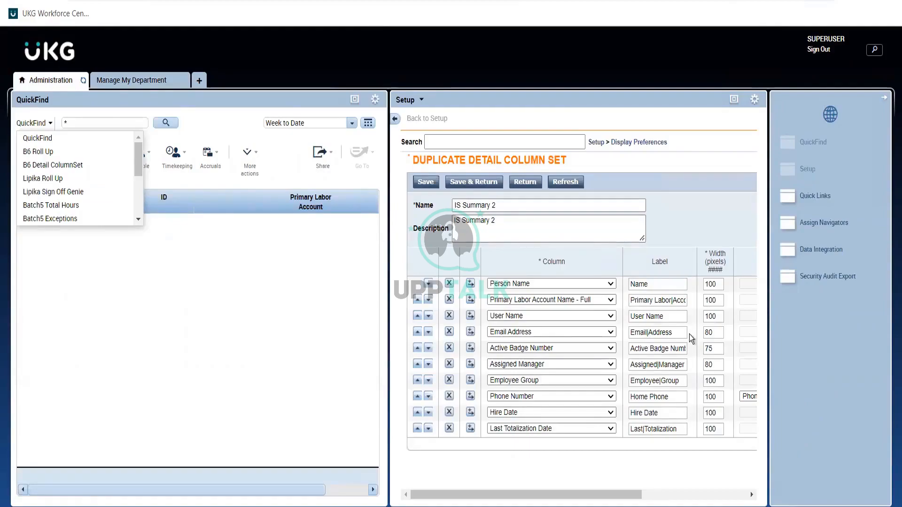
{"action": "left_click", "coordinate": [734, 100]}
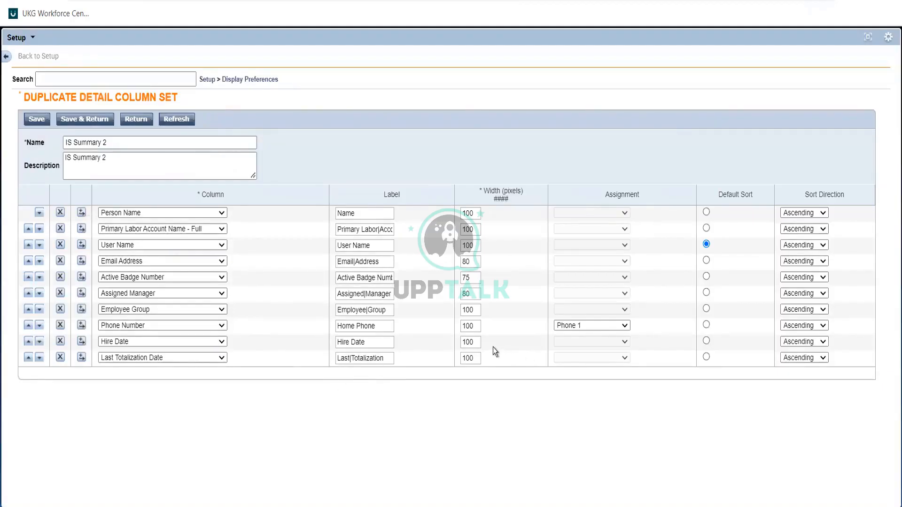
Check the Hire Date row's width and save the IS Summary 2 column set, returning to the list of column sets
{"action": "left_click", "coordinate": [469, 344]}
{"action": "left_click", "coordinate": [441, 334]}
{"action": "left_click", "coordinate": [84, 119]}
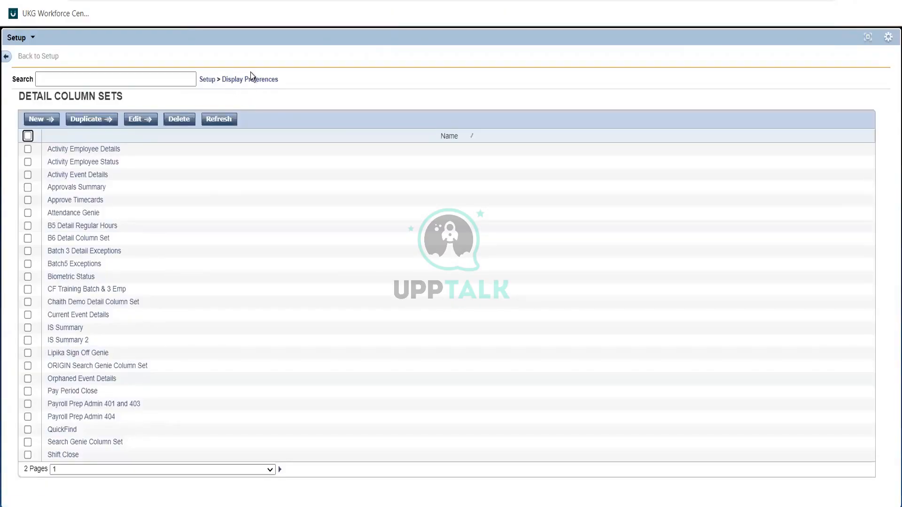
Open the IS Summary genie from the Detail genies in Display Preferences and review its name and description
{"action": "left_click", "coordinate": [261, 79]}
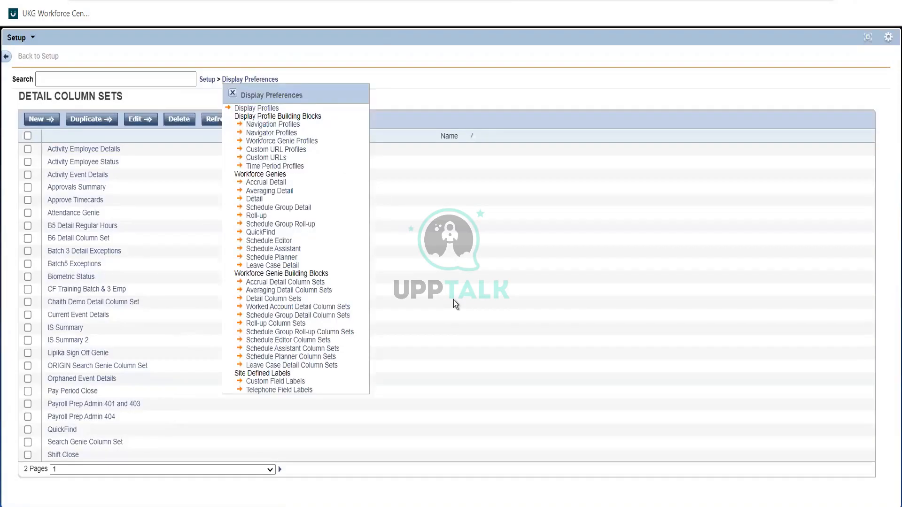
{"action": "left_click", "coordinate": [256, 202]}
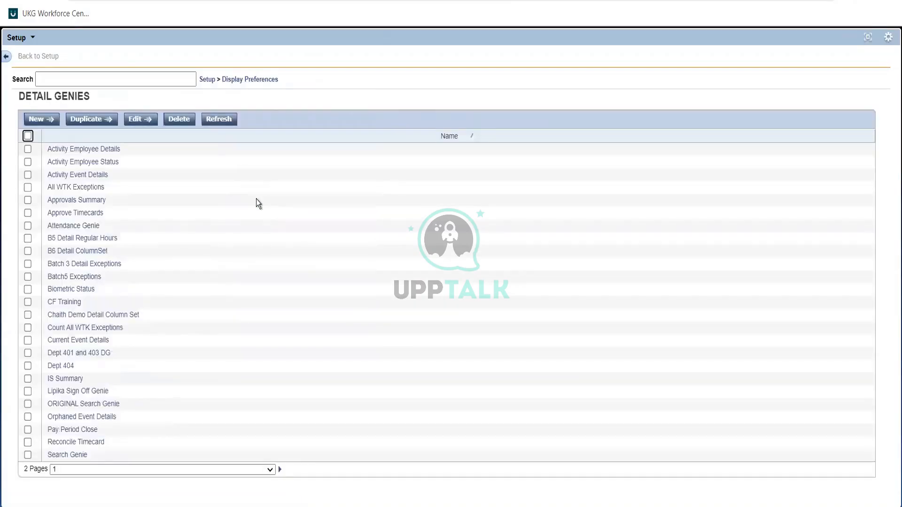
{"action": "left_click", "coordinate": [60, 378]}
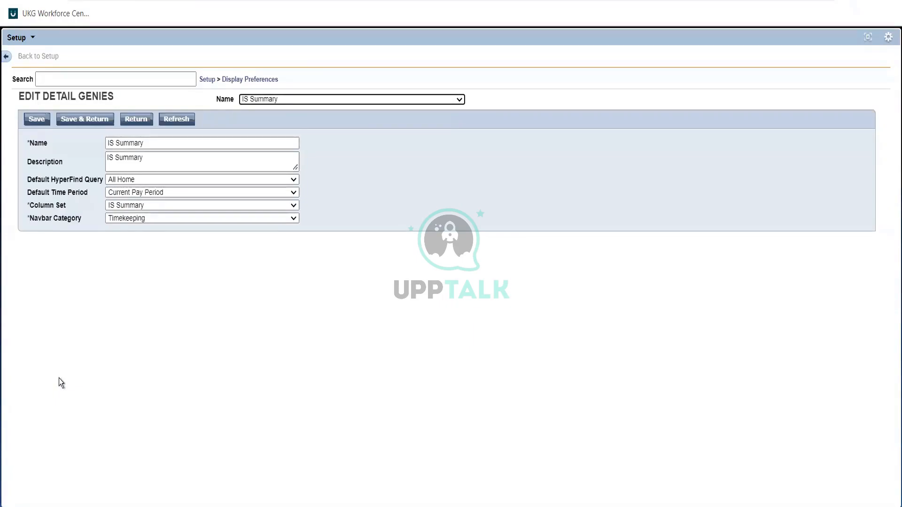
{"action": "left_click", "coordinate": [144, 143]}
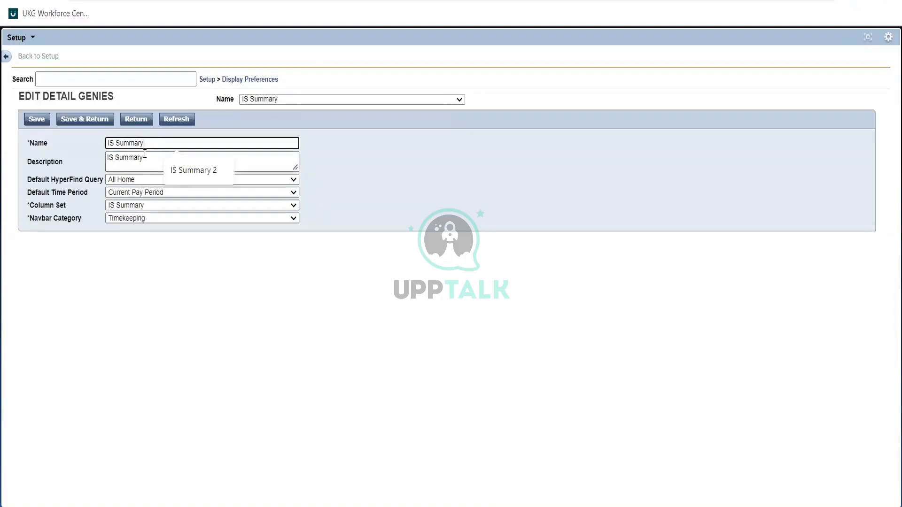
{"action": "left_click", "coordinate": [144, 154]}
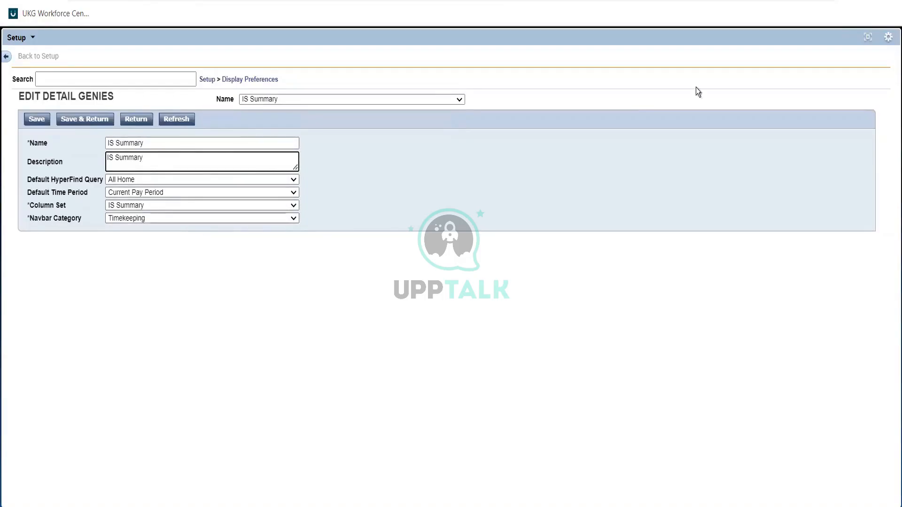
Restore the Setup view to normal size and browse the genie choices in the QuickFind widget
{"action": "left_click", "coordinate": [863, 38]}
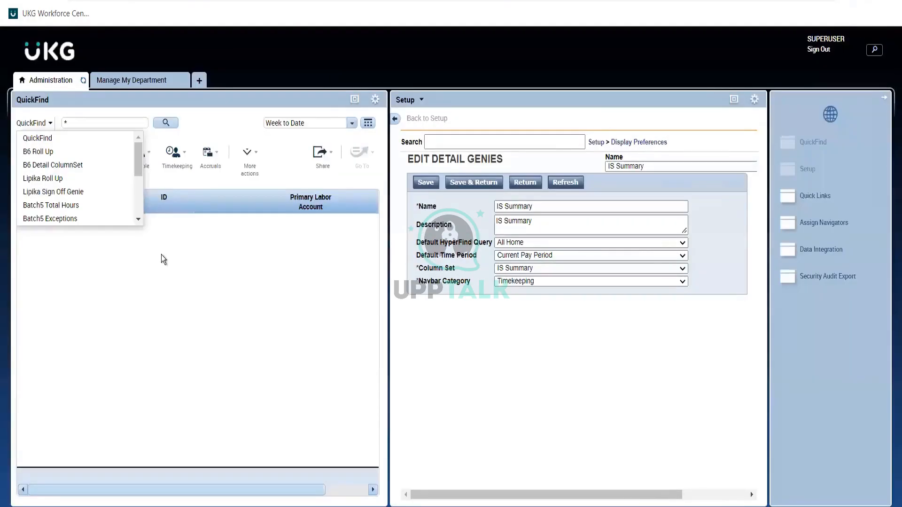
{"action": "left_click", "coordinate": [161, 254]}
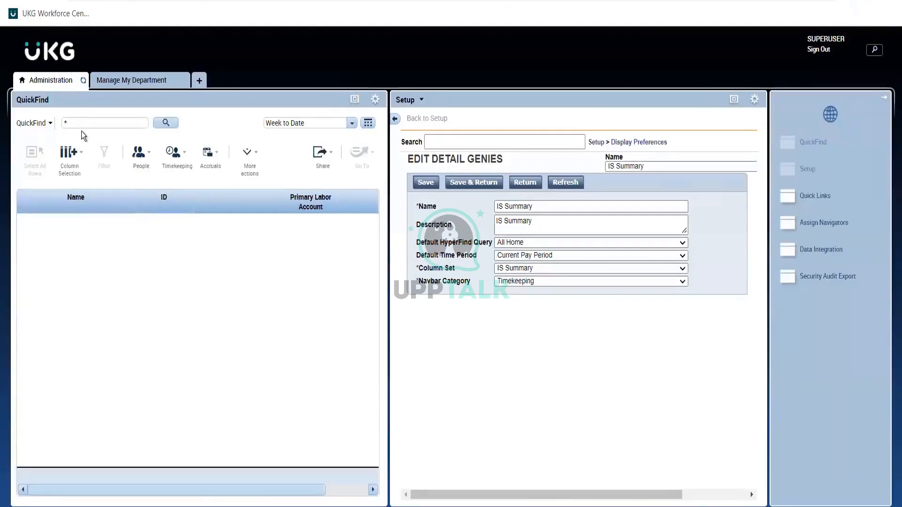
{"action": "left_click", "coordinate": [26, 124]}
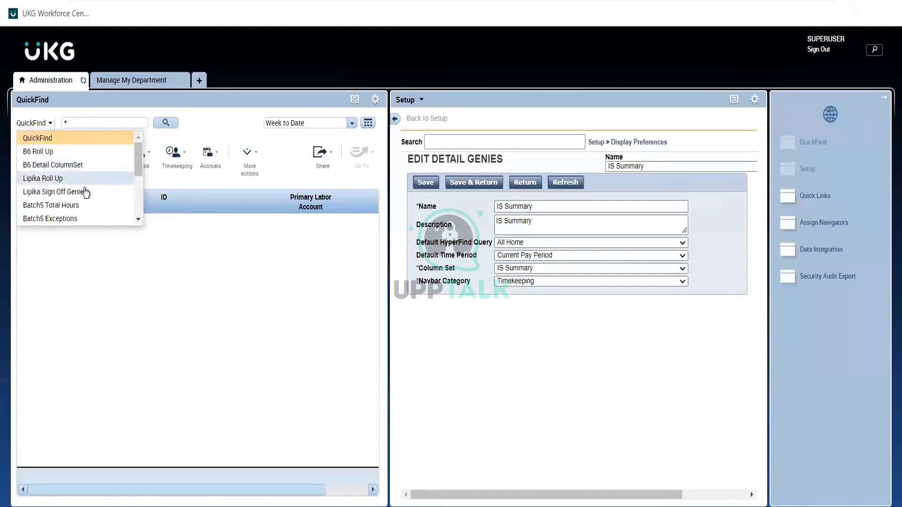
Load the Batch 3 Roll up genie and compare its HyperFind choices with the Default HyperFind Query options of the IS Summary genie
{"action": "left_click", "coordinate": [137, 201]}
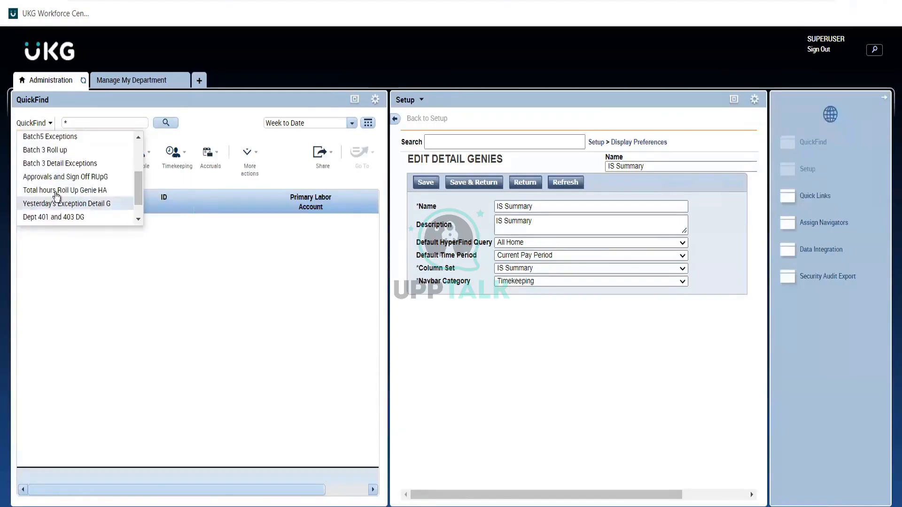
{"action": "left_click", "coordinate": [55, 150]}
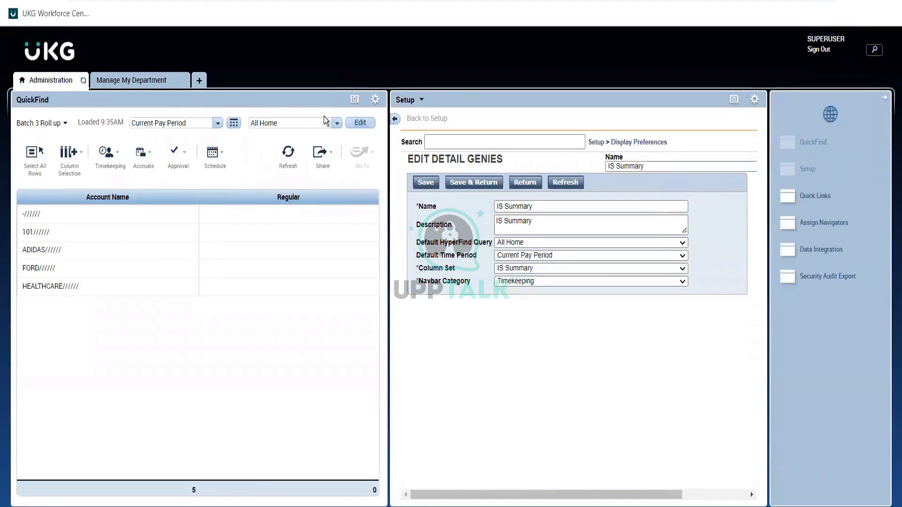
{"action": "left_click", "coordinate": [336, 123]}
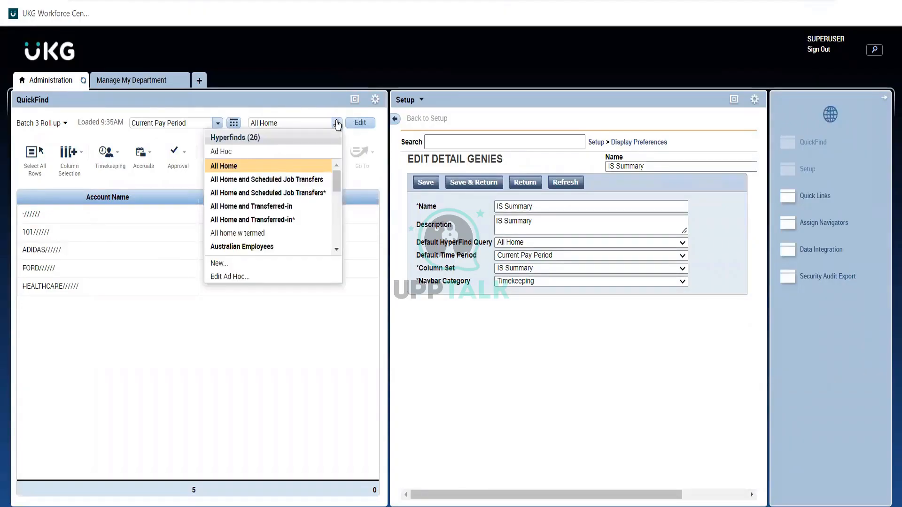
{"action": "left_click", "coordinate": [336, 123]}
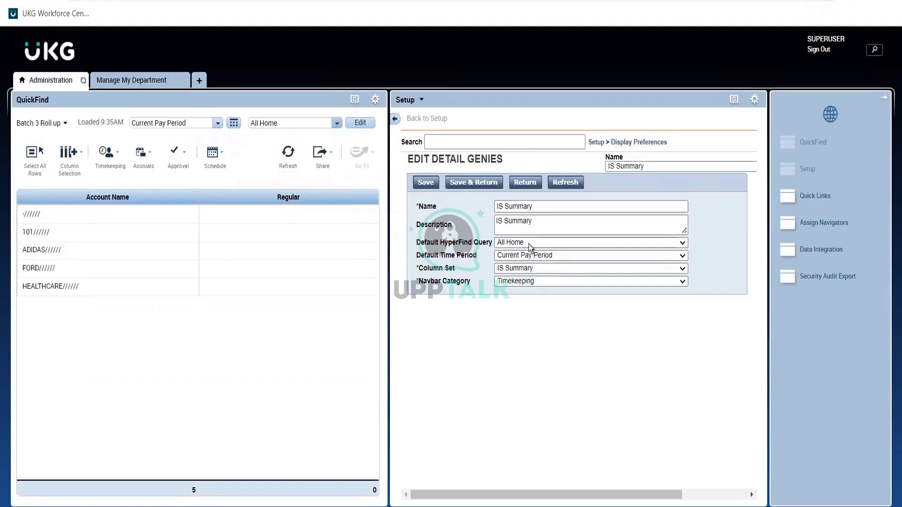
{"action": "left_click", "coordinate": [529, 247]}
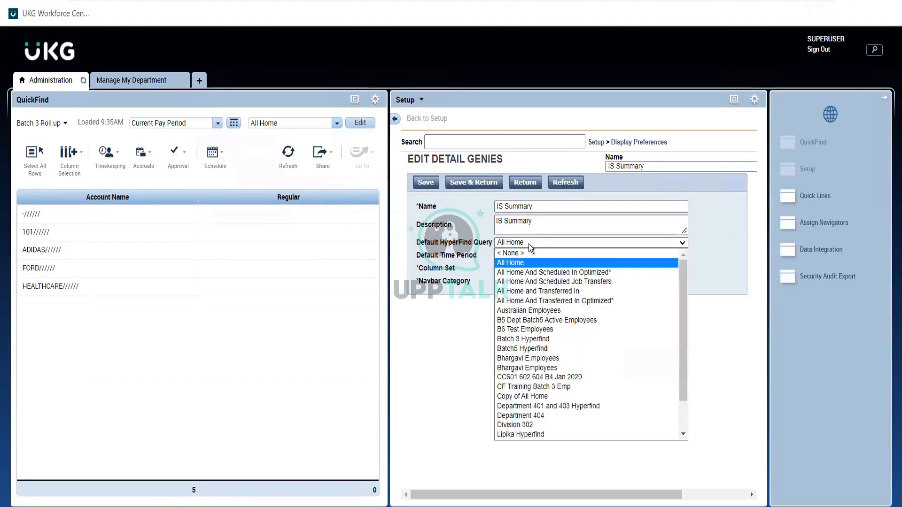
{"action": "left_click", "coordinate": [529, 244]}
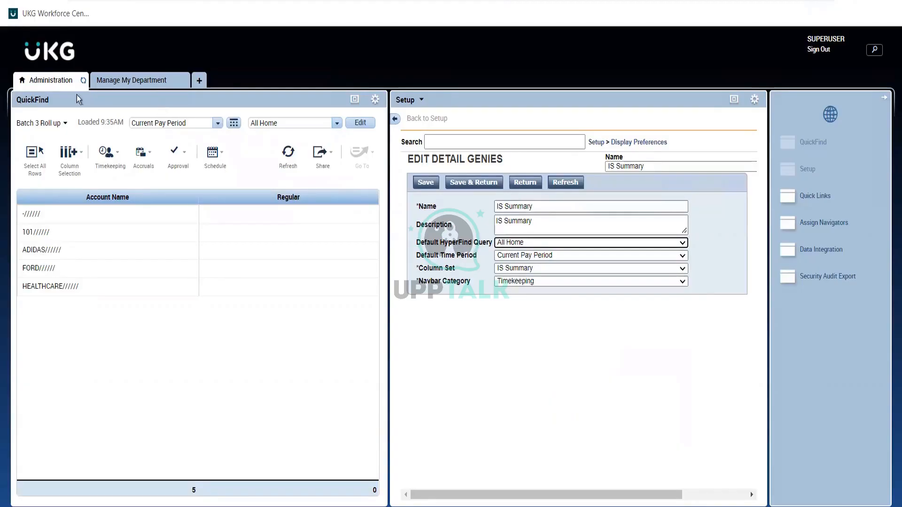
Check the IS Summary genie in Manage My Department, and review the Default Time Period options in its Setup definition
{"action": "left_click", "coordinate": [47, 124]}
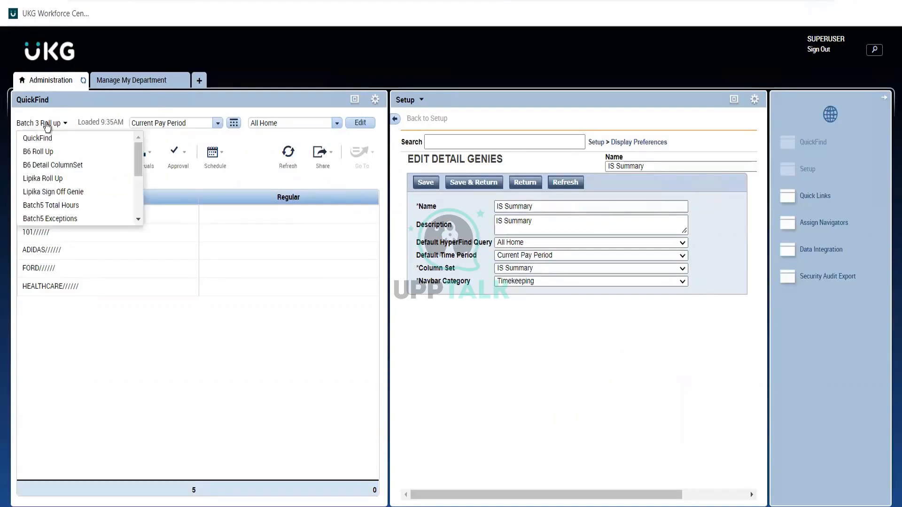
{"action": "left_click", "coordinate": [126, 83]}
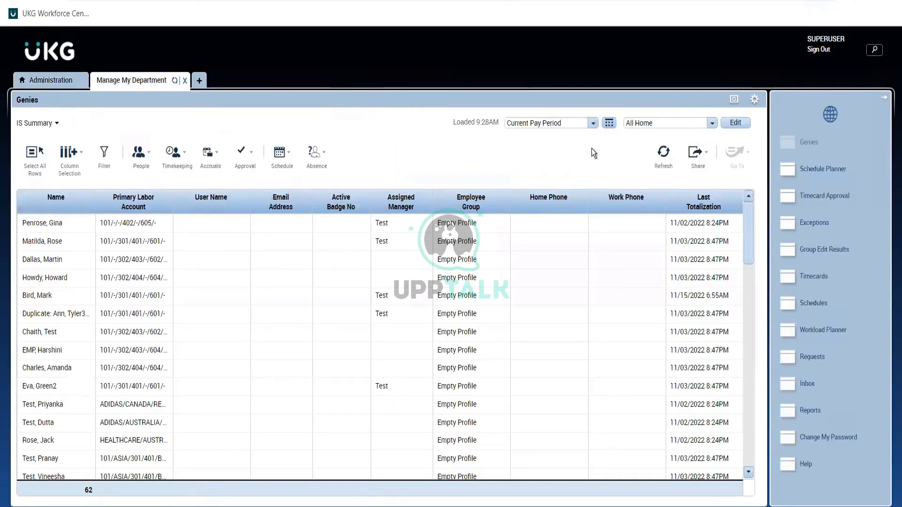
{"action": "left_click", "coordinate": [50, 81]}
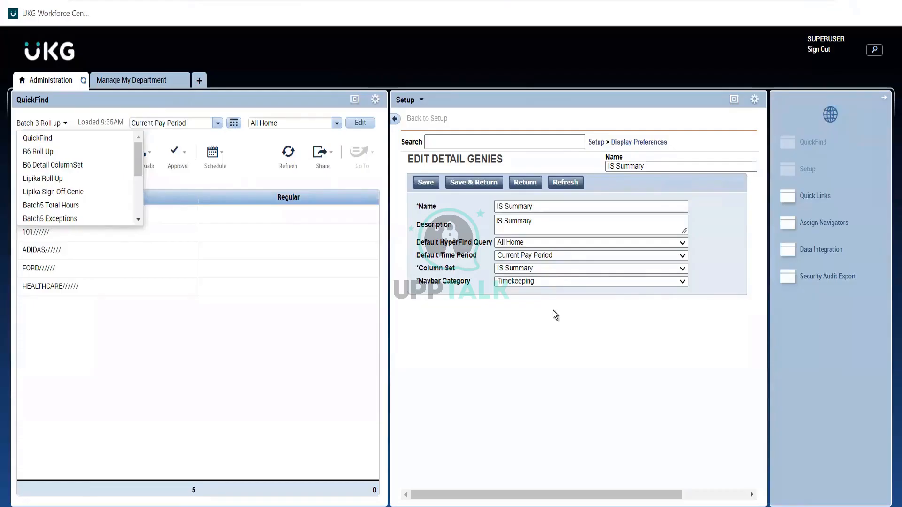
{"action": "left_click", "coordinate": [529, 254]}
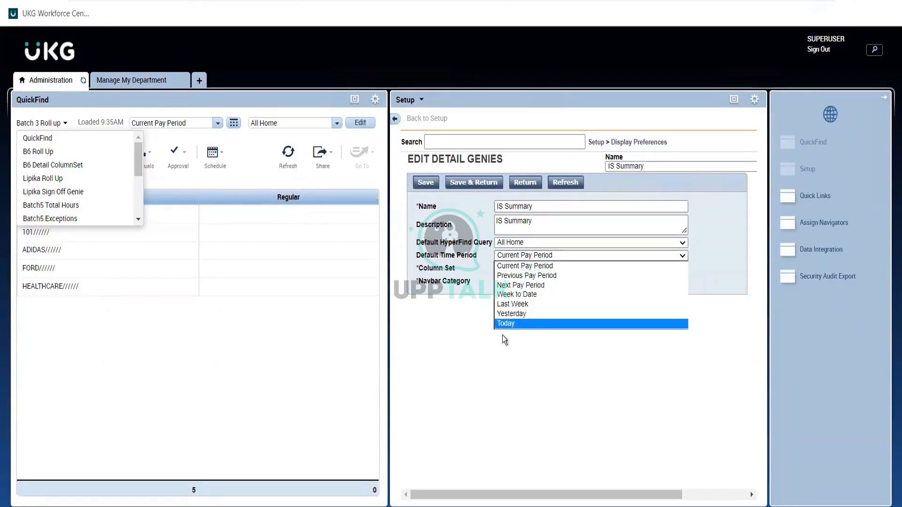
{"action": "left_click", "coordinate": [469, 280]}
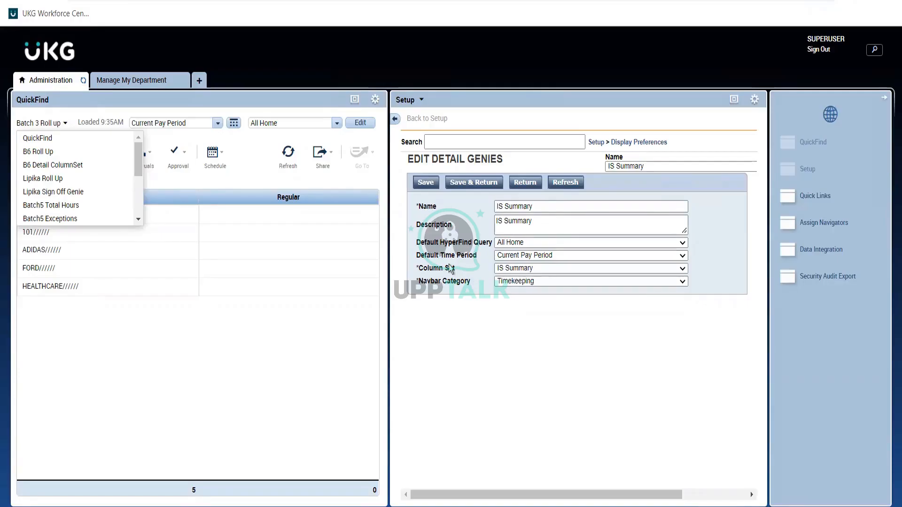
Assign the IS Summary 2 column set to the IS Summary genie, review the Navbar Category options, and save the genie
{"action": "left_click", "coordinate": [502, 271]}
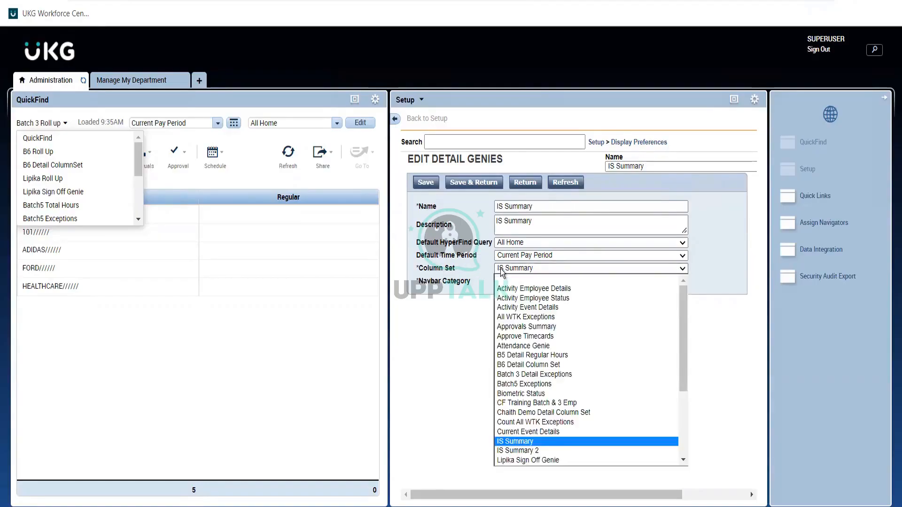
{"action": "left_click", "coordinate": [520, 451]}
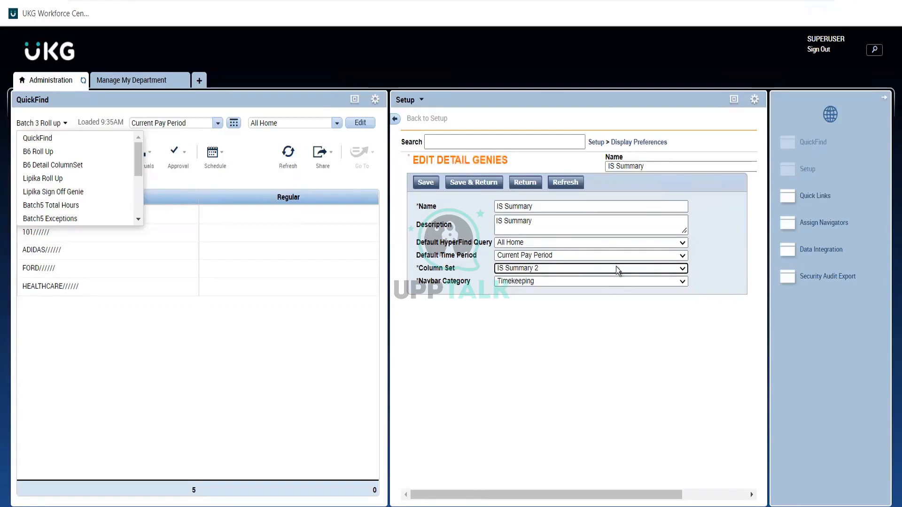
{"action": "left_click", "coordinate": [618, 282]}
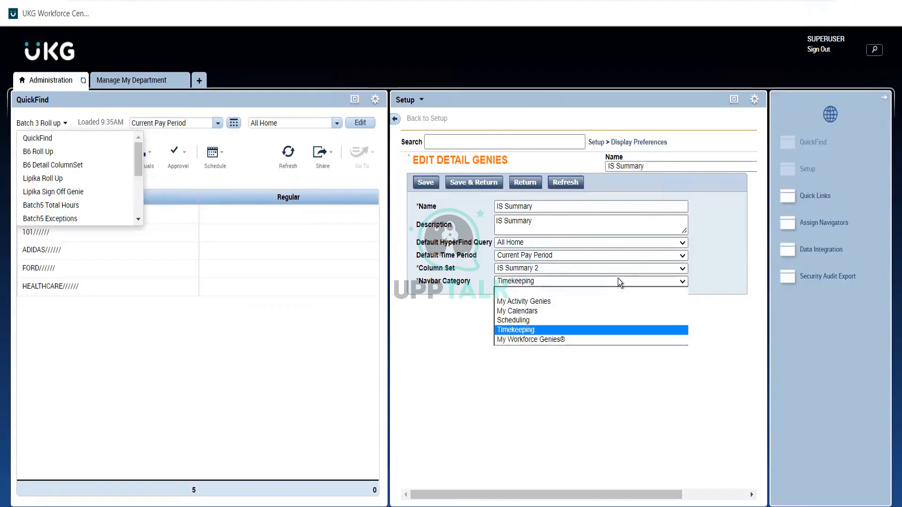
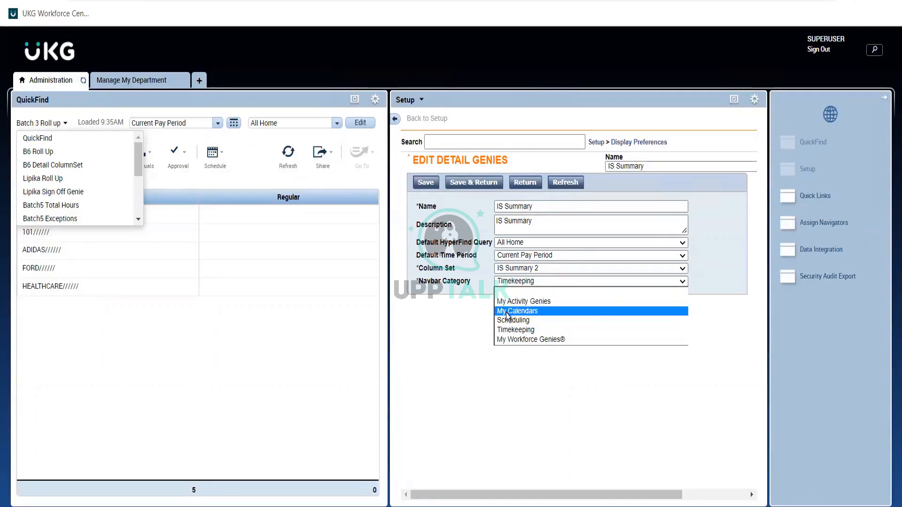
{"action": "left_click", "coordinate": [473, 317]}
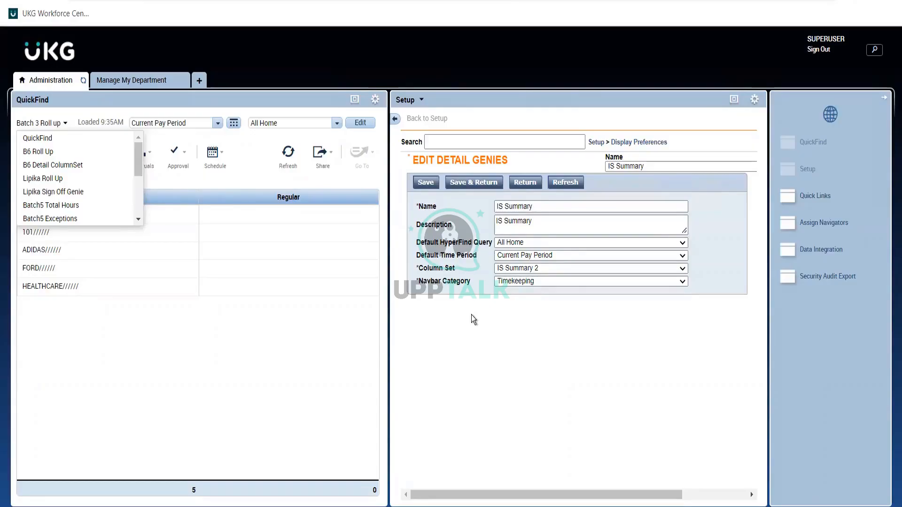
{"action": "left_click", "coordinate": [553, 280]}
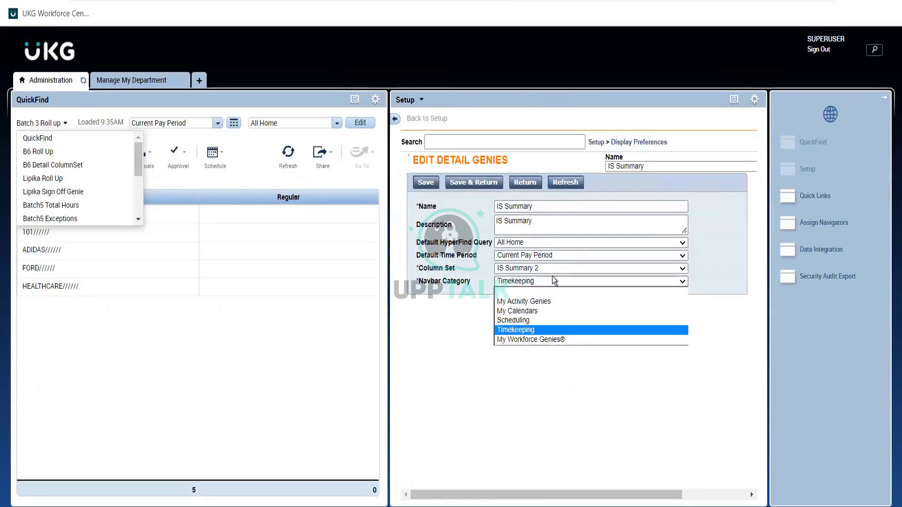
{"action": "left_click", "coordinate": [553, 280]}
{"action": "left_click", "coordinate": [450, 266]}
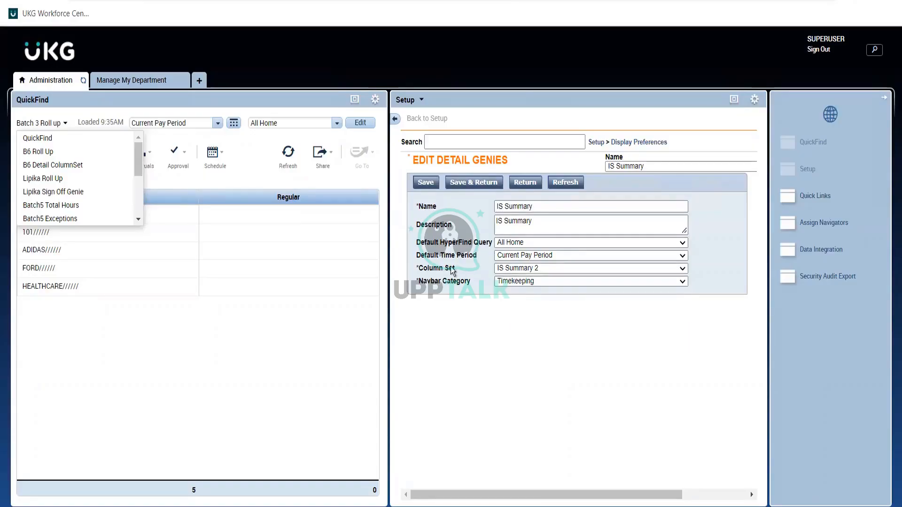
{"action": "left_click", "coordinate": [422, 183]}
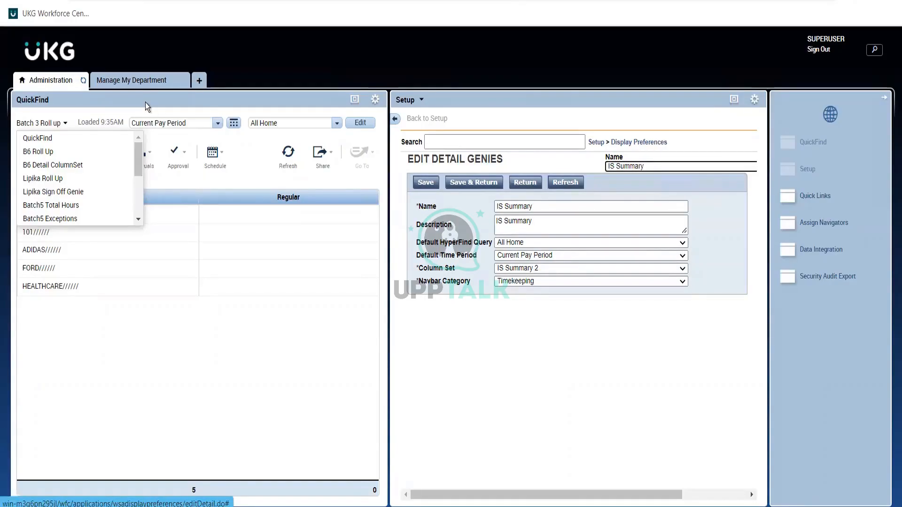
Refresh the IS Summary genie in Manage My Department to check for the changed columns
{"action": "left_click", "coordinate": [141, 87]}
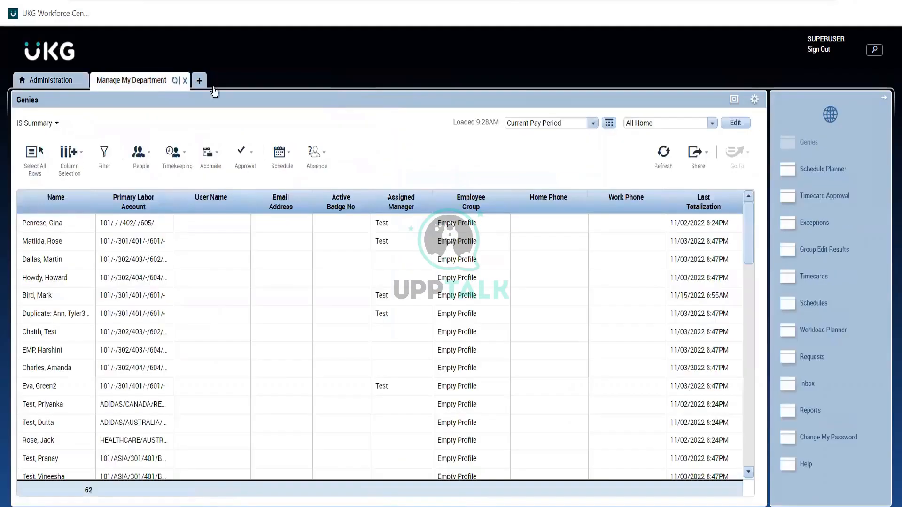
{"action": "left_click", "coordinate": [663, 152]}
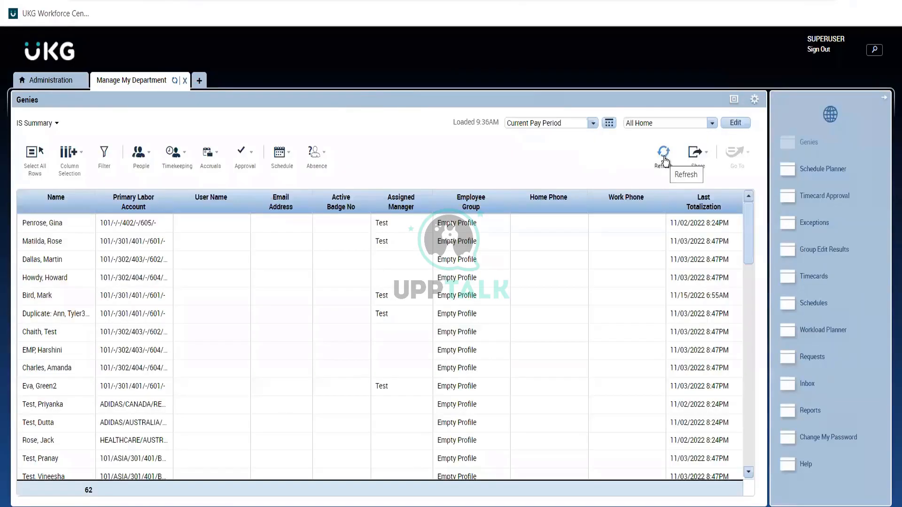
{"action": "left_click", "coordinate": [663, 153]}
Close the Manage My Department workspace and save the IS Summary genie, returning to the list of Detail genies
{"action": "left_click", "coordinate": [186, 82]}
{"action": "left_click", "coordinate": [98, 82]}
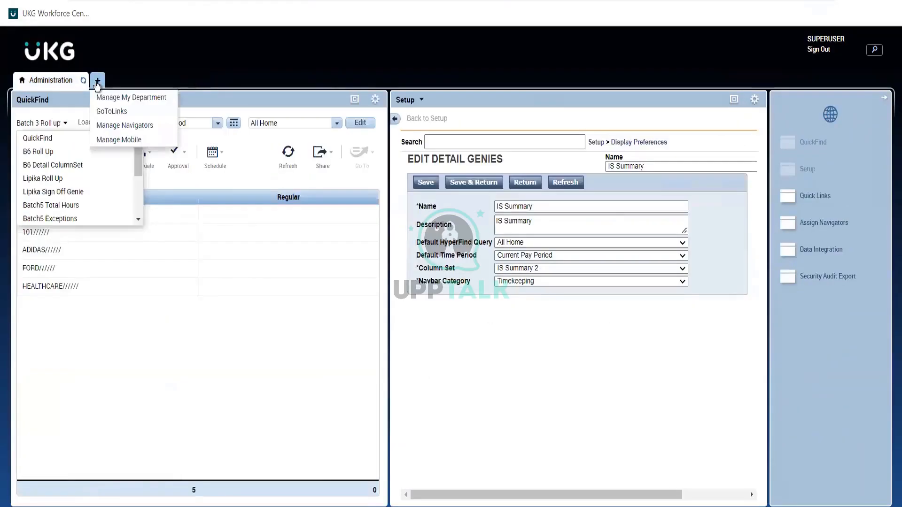
{"action": "left_click", "coordinate": [461, 181]}
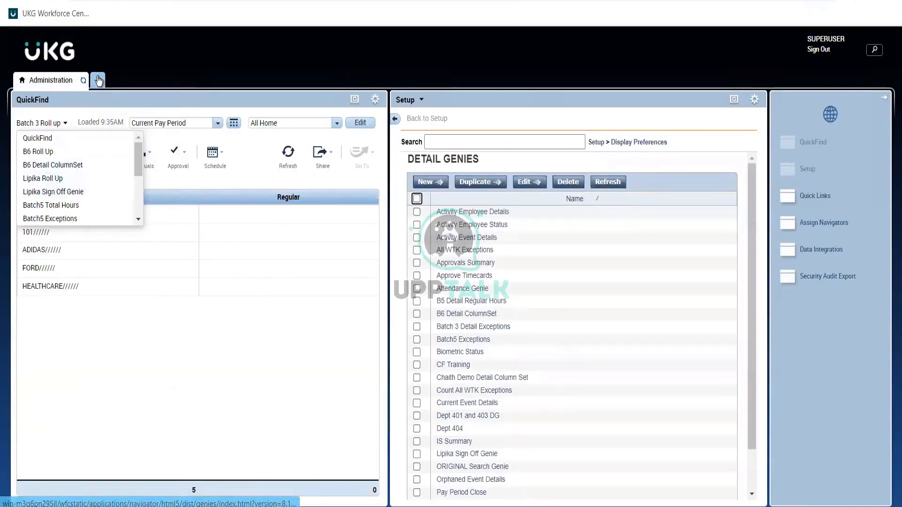
Reopen the Manage My Department workspace and load the IS Summary genie
{"action": "mouse_move", "coordinate": [99, 81]}
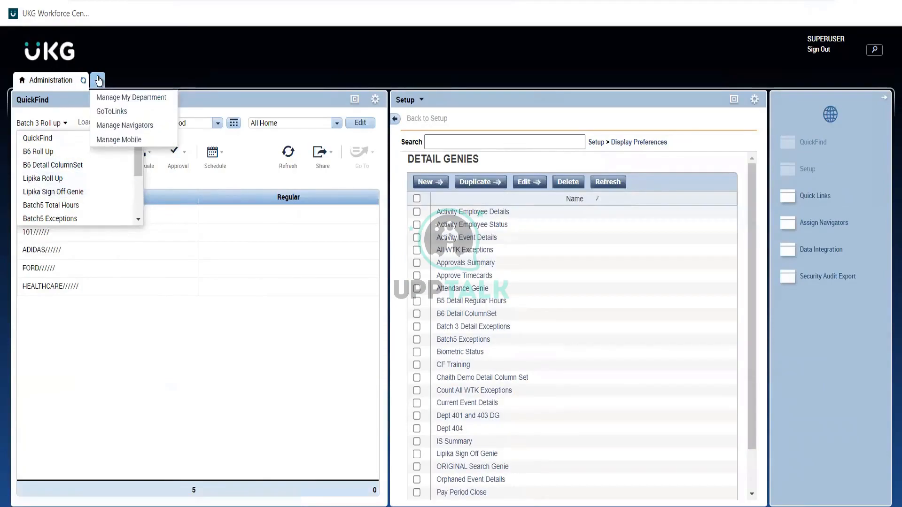
{"action": "left_click", "coordinate": [116, 98]}
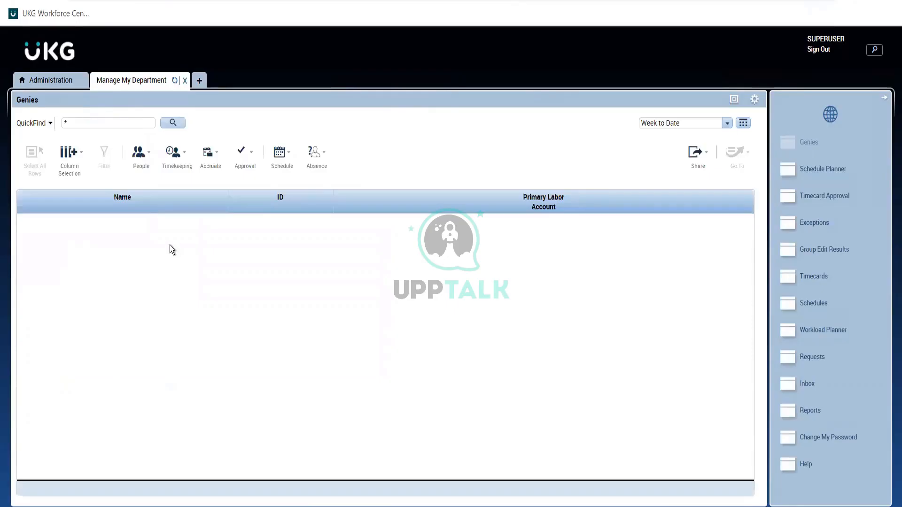
{"action": "left_click", "coordinate": [39, 128]}
{"action": "key", "text": "i"}
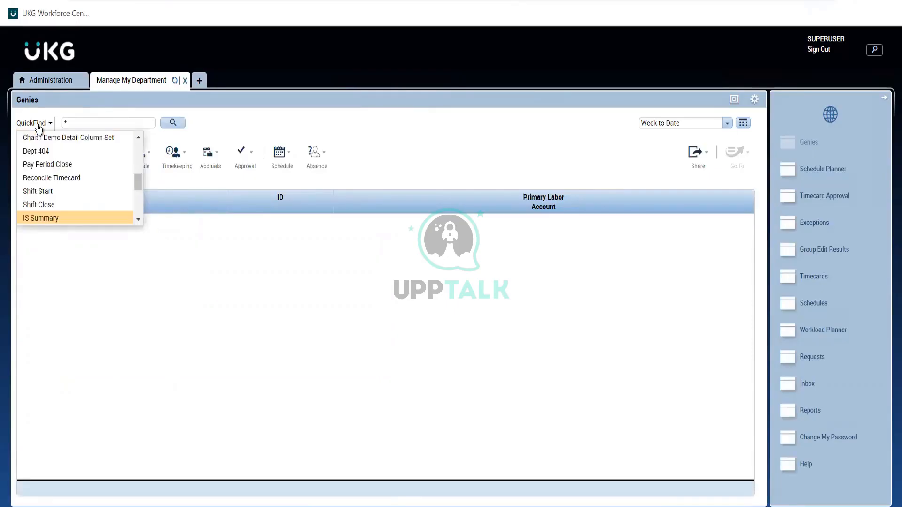
{"action": "left_click", "coordinate": [73, 221]}
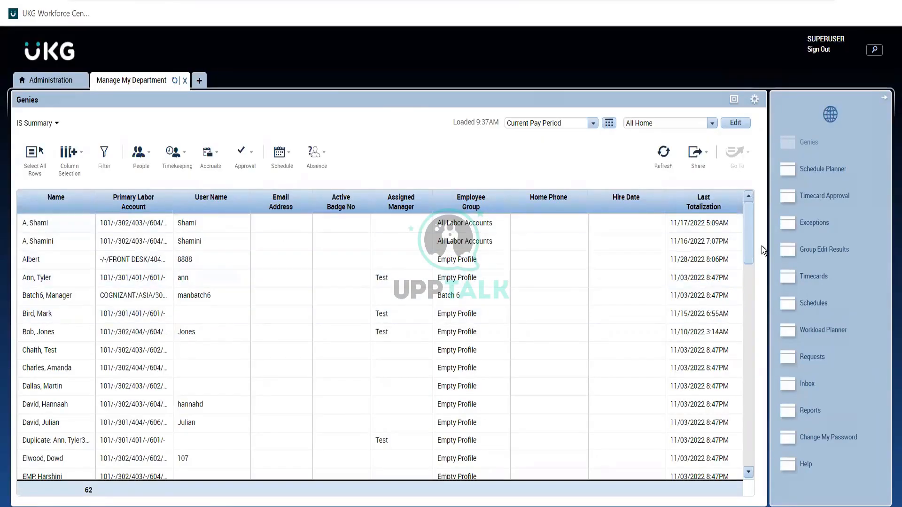
Look through the employee rows of the IS Summary genie and sort them by Hire Date
{"action": "left_click_drag", "start_coordinate": [748, 232], "coordinate": [732, 486]}
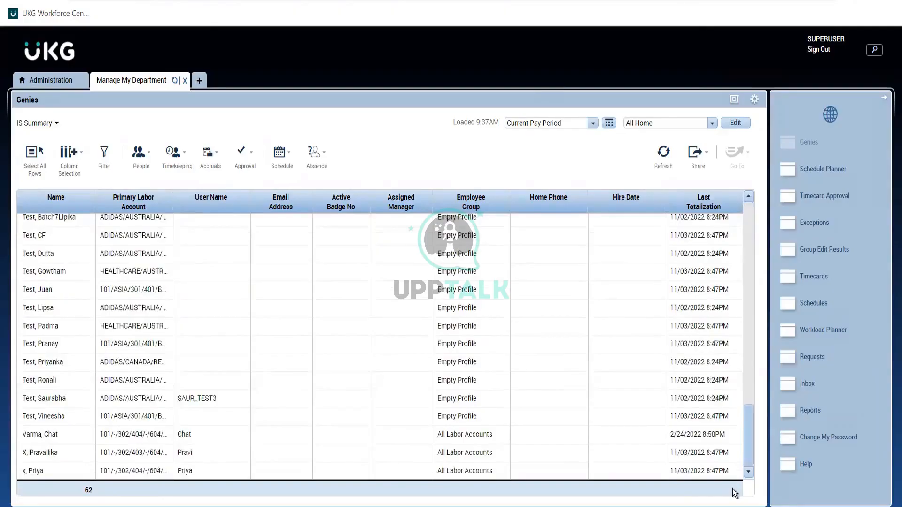
{"action": "left_click_drag", "start_coordinate": [745, 418], "coordinate": [729, 213]}
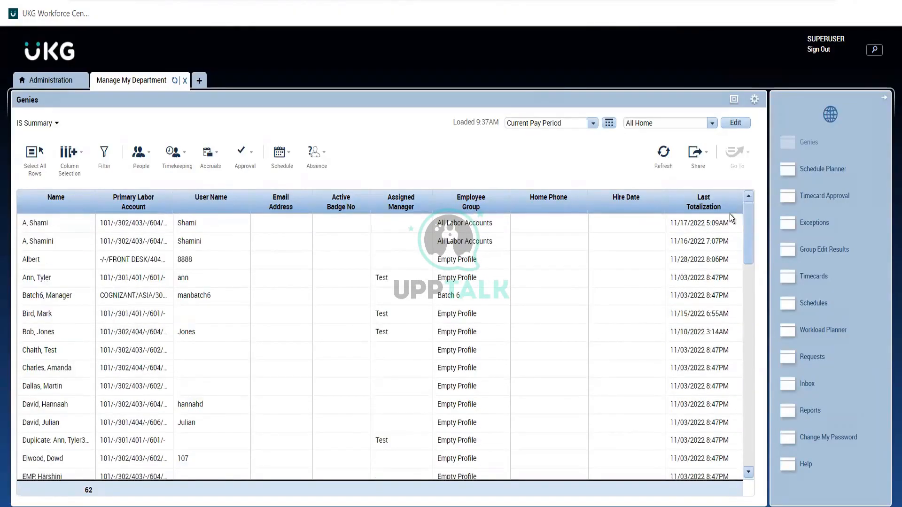
{"action": "left_click", "coordinate": [630, 206]}
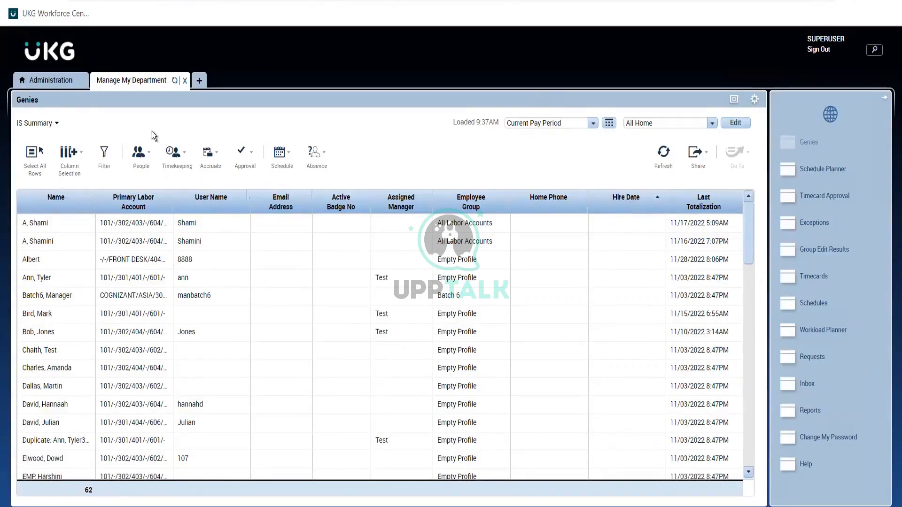
{"action": "left_click", "coordinate": [365, 273]}
Open the IS Summary 2 detail column set from Display Preferences in Administration and maximize the Setup view
{"action": "left_click", "coordinate": [37, 81]}
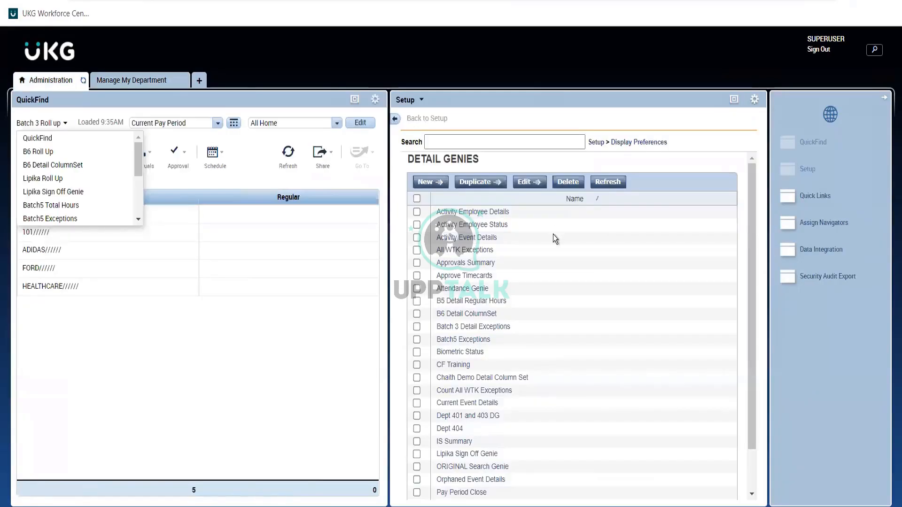
{"action": "left_click", "coordinate": [633, 142]}
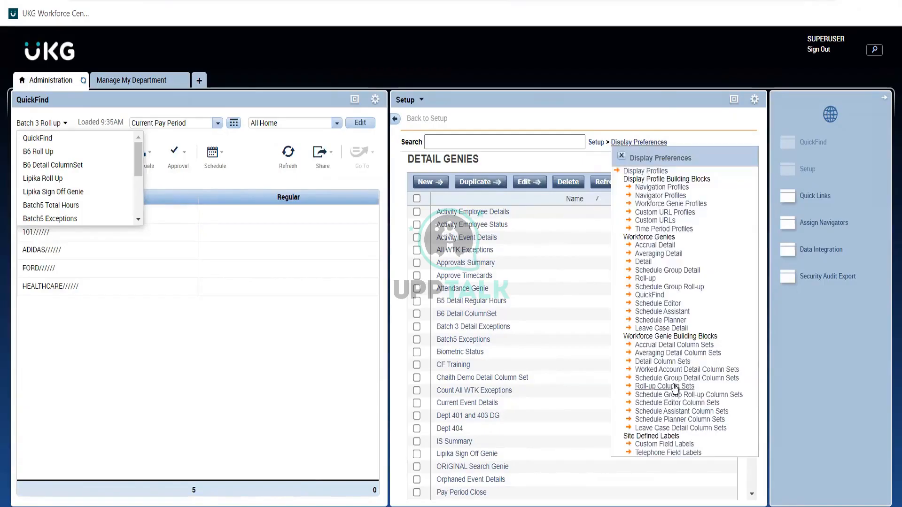
{"action": "left_click", "coordinate": [659, 362]}
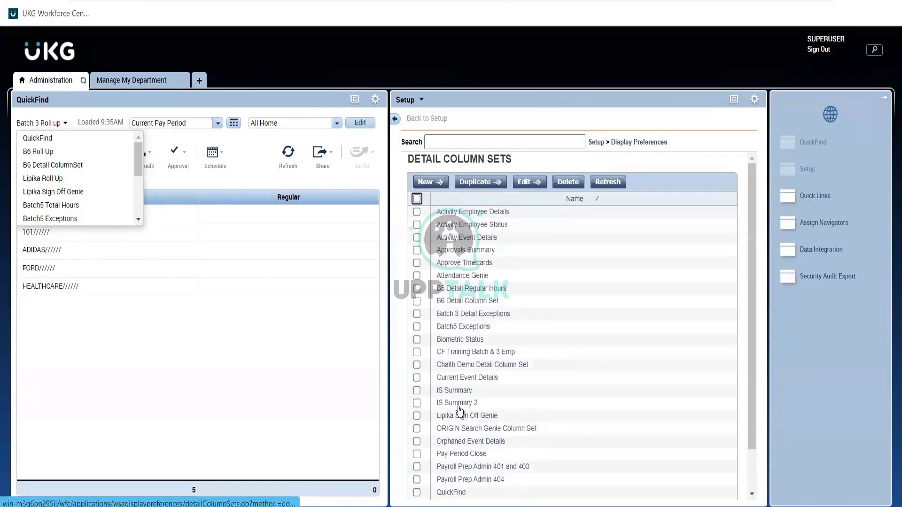
{"action": "left_click", "coordinate": [459, 404]}
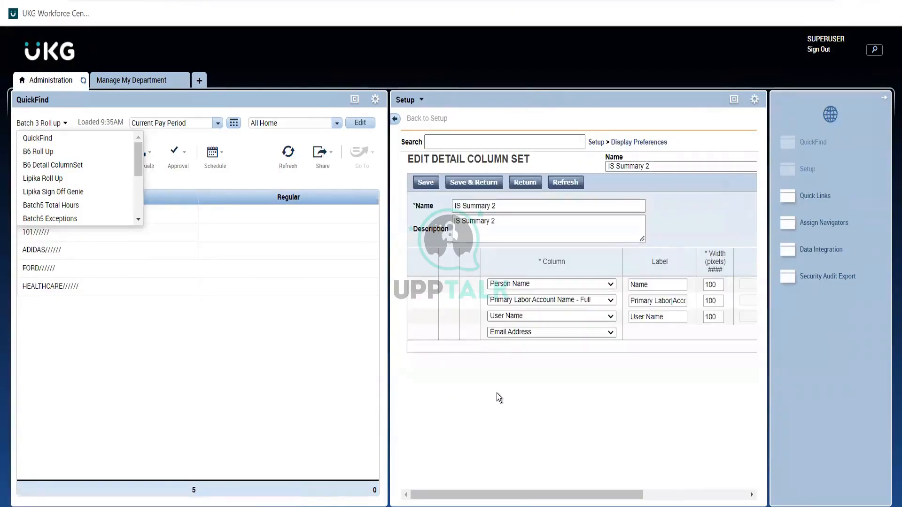
{"action": "left_click", "coordinate": [734, 100]}
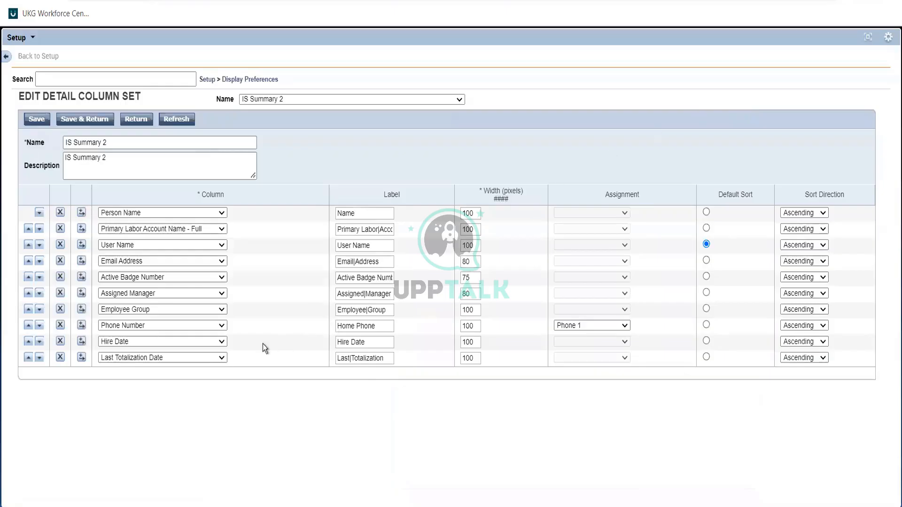
Move the Hire Date column up to directly below Person Name, save the column set and return to the Detail Column Sets list
{"action": "left_click", "coordinate": [28, 343]}
{"action": "left_click", "coordinate": [29, 343]}
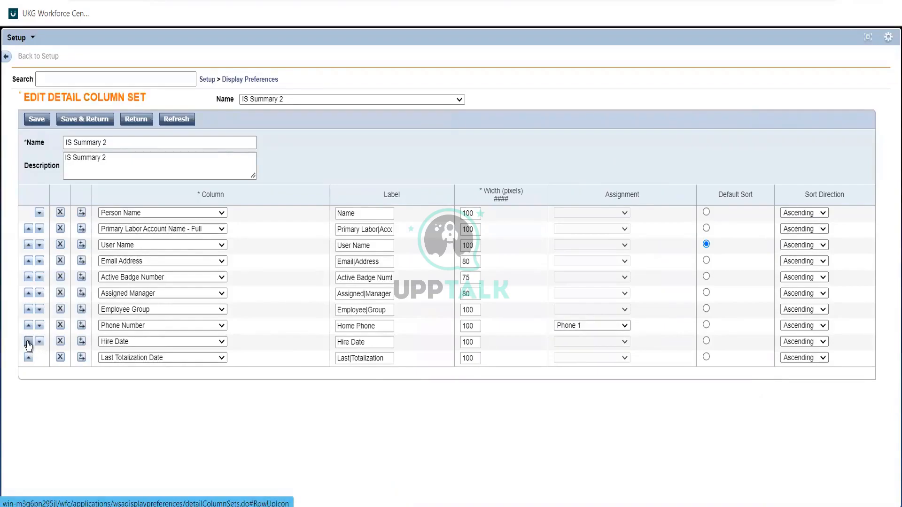
{"action": "left_click", "coordinate": [29, 343]}
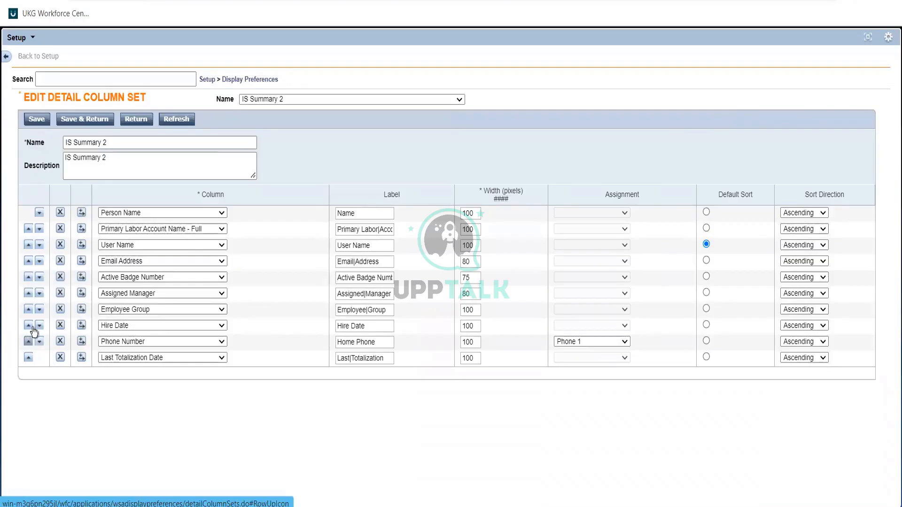
{"action": "left_click", "coordinate": [28, 326]}
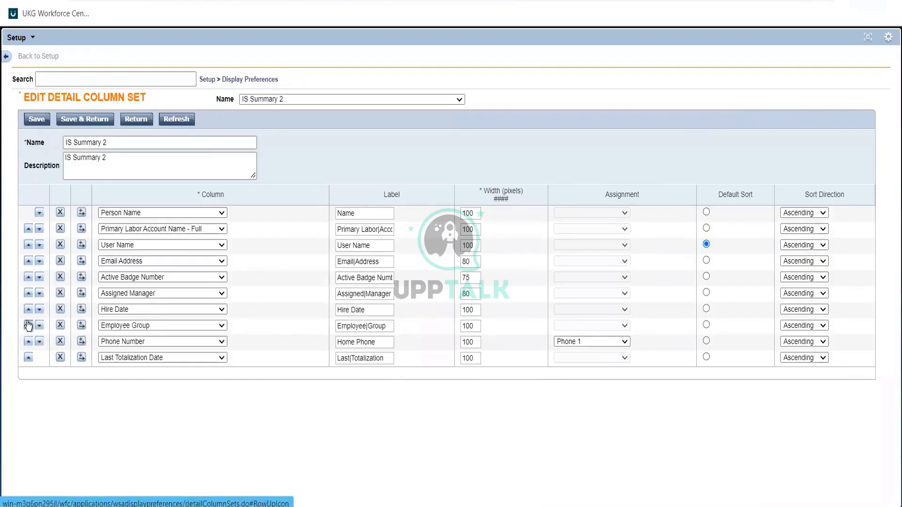
{"action": "left_click", "coordinate": [28, 310]}
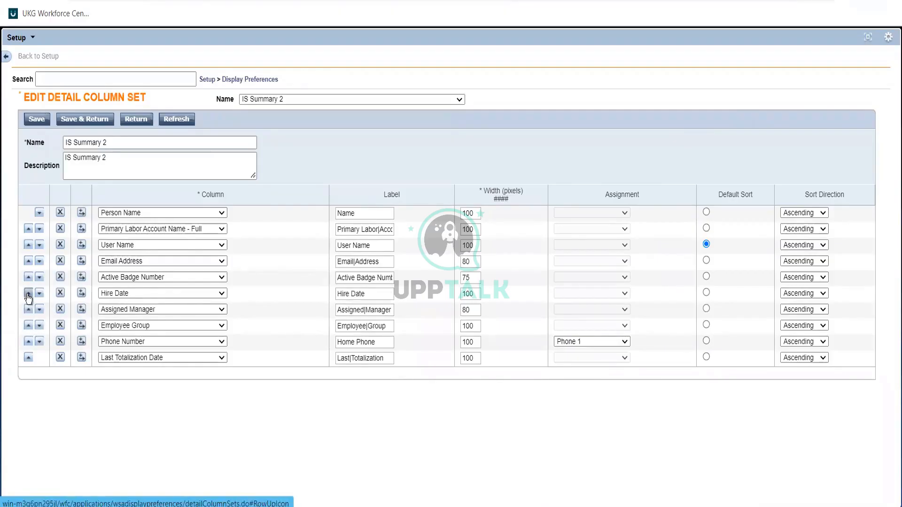
{"action": "left_click", "coordinate": [28, 294]}
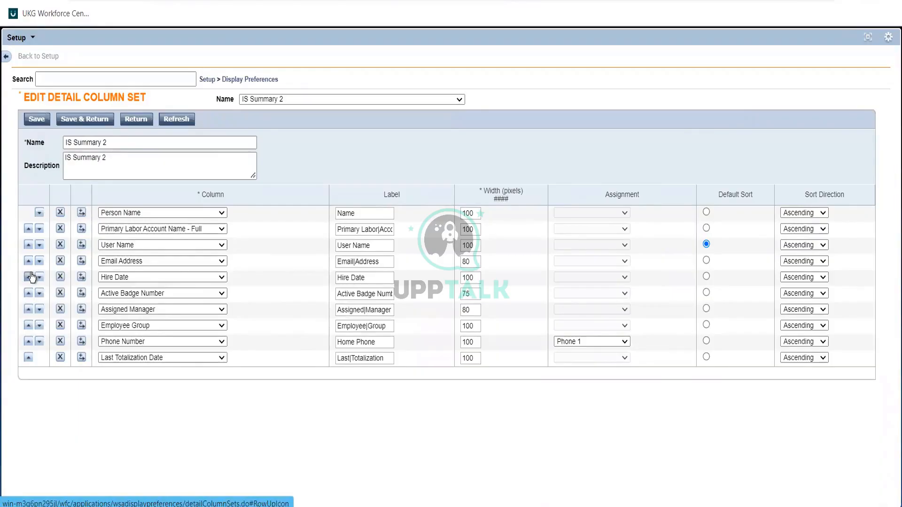
{"action": "left_click", "coordinate": [28, 277]}
{"action": "left_click", "coordinate": [29, 261]}
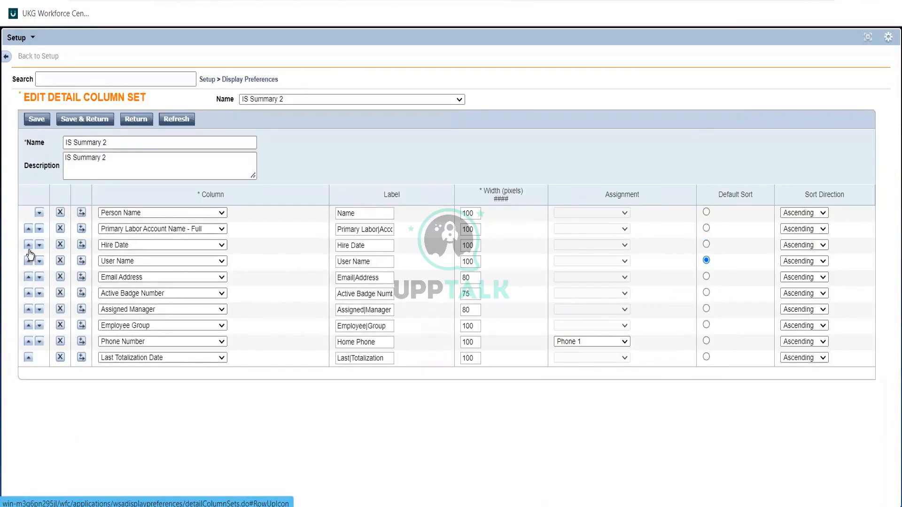
{"action": "left_click", "coordinate": [29, 245]}
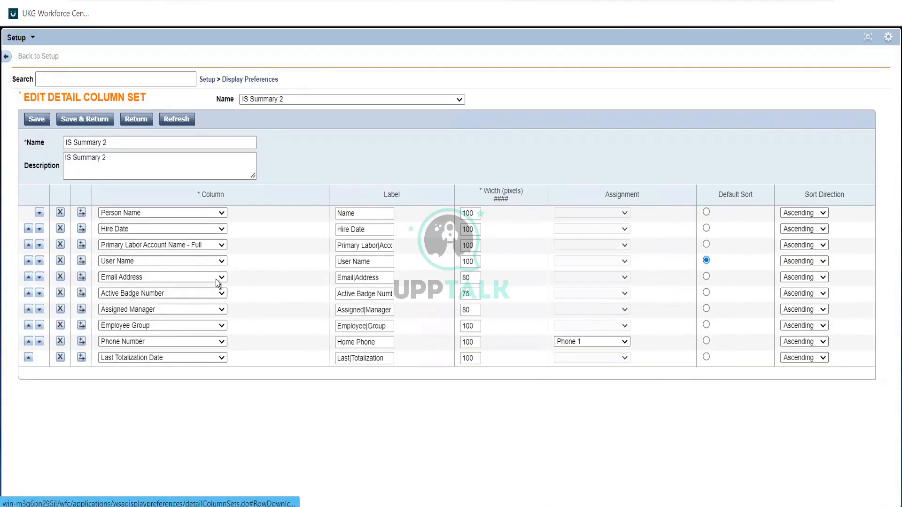
{"action": "left_click", "coordinate": [80, 120]}
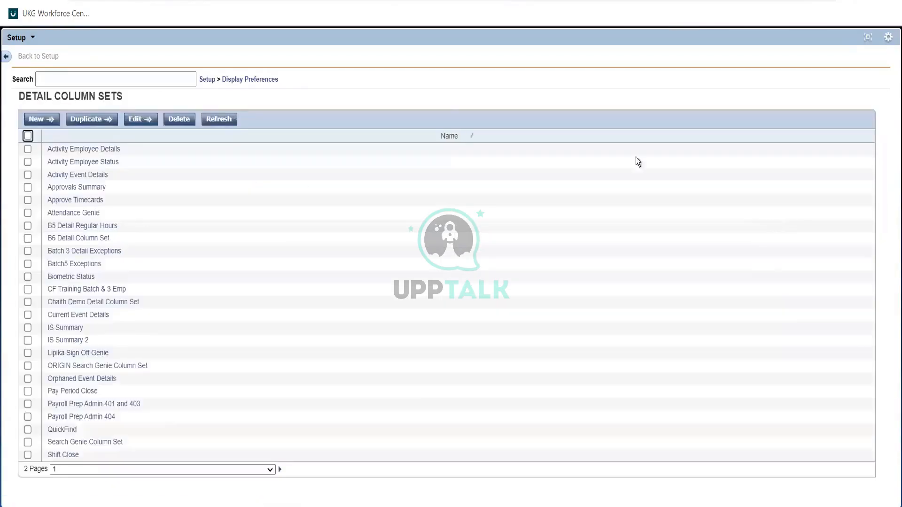
Restore the Setup view to its normal size, close and reopen the Manage My Department workspace, and load the IS Summary genie
{"action": "left_click", "coordinate": [868, 36]}
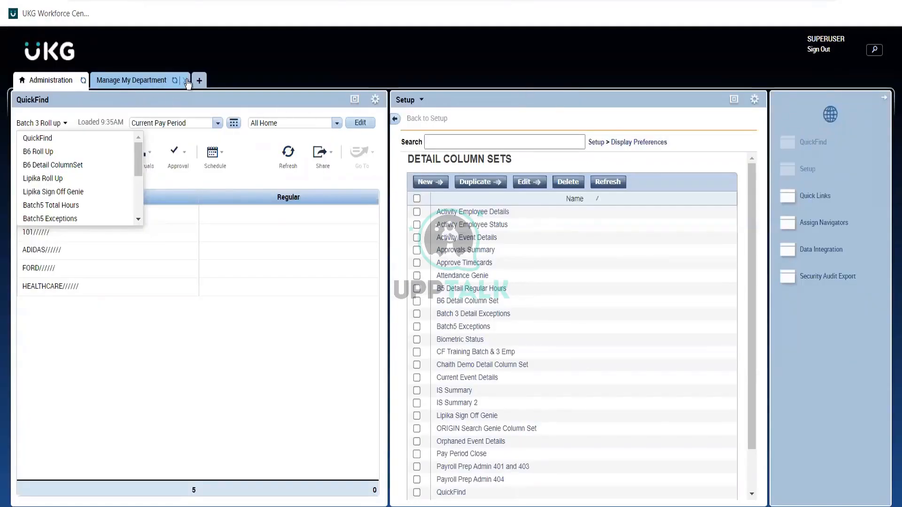
{"action": "left_click", "coordinate": [186, 82]}
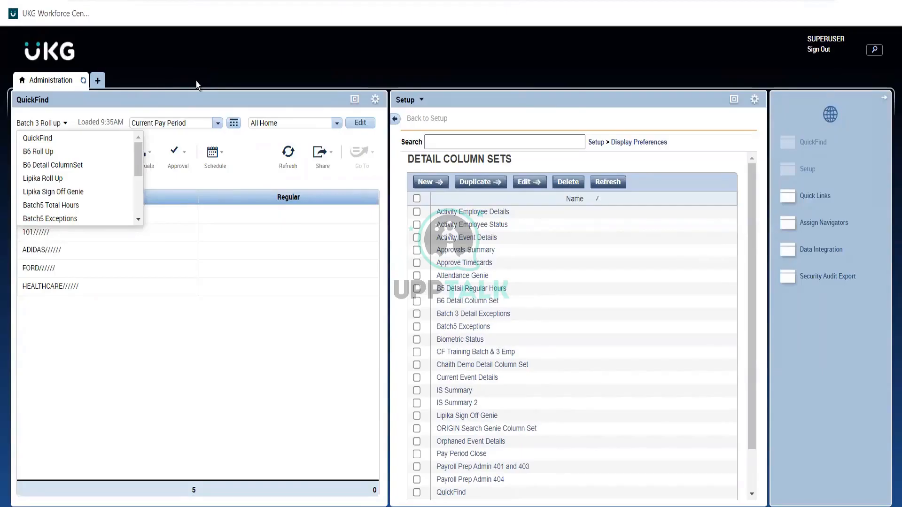
{"action": "left_click", "coordinate": [98, 81]}
{"action": "left_click", "coordinate": [121, 95]}
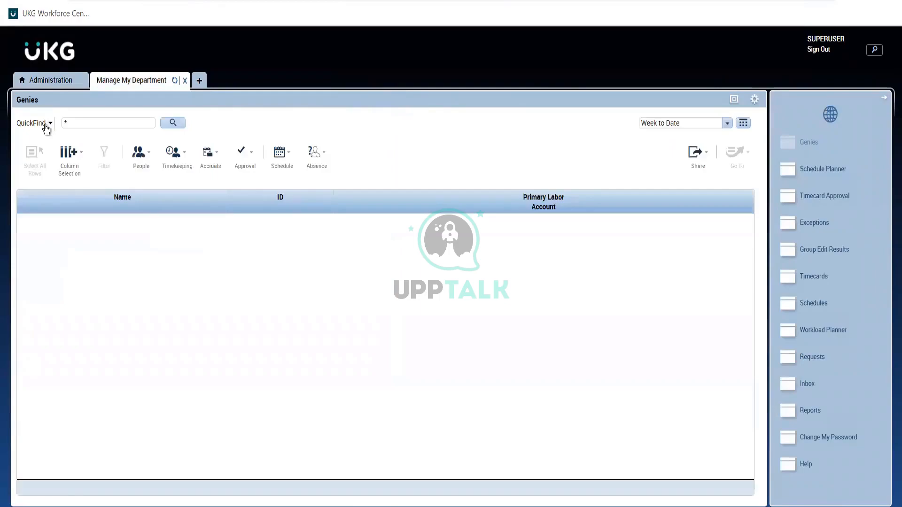
{"action": "left_click", "coordinate": [46, 126]}
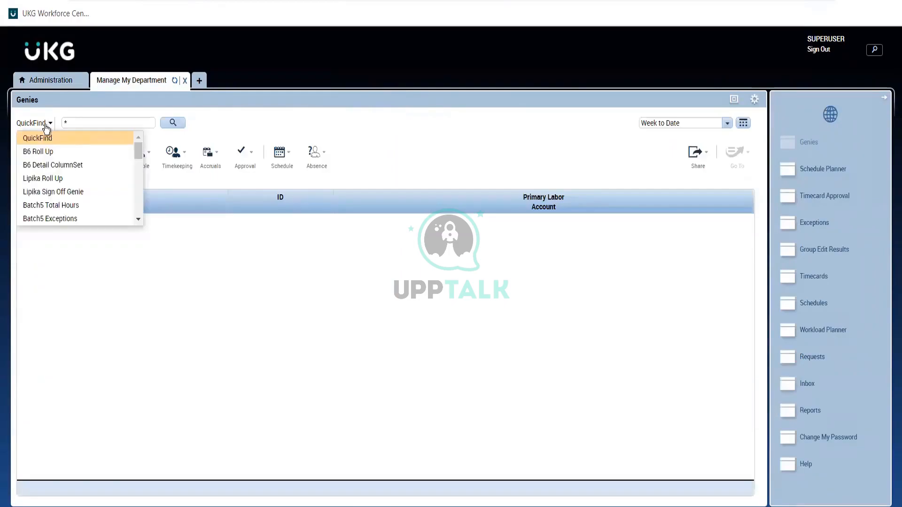
{"action": "key", "text": "i"}
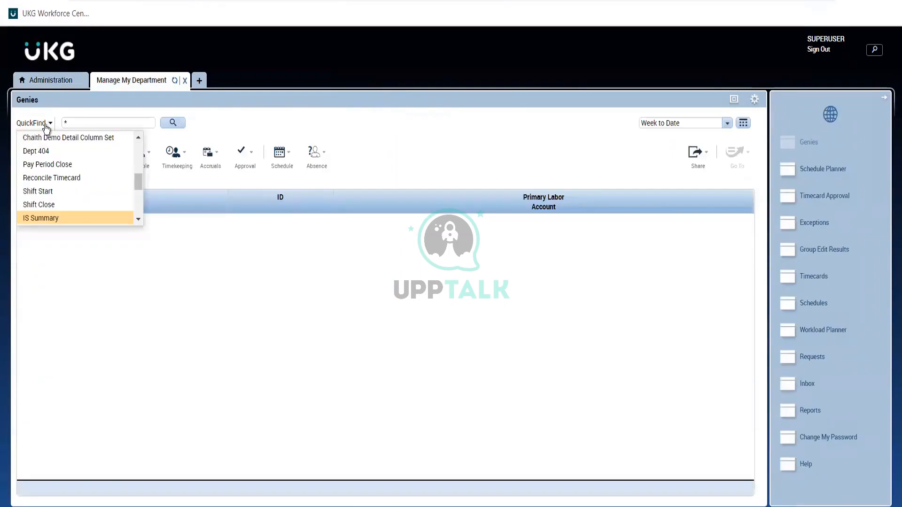
{"action": "left_click", "coordinate": [73, 219]}
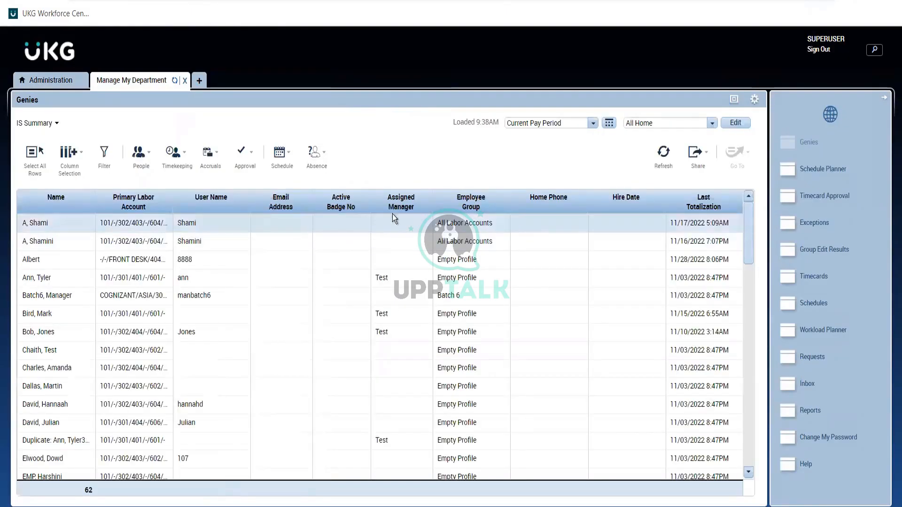
Refresh the IS Summary genie and check the position of its Hire Date column
{"action": "left_click", "coordinate": [666, 157]}
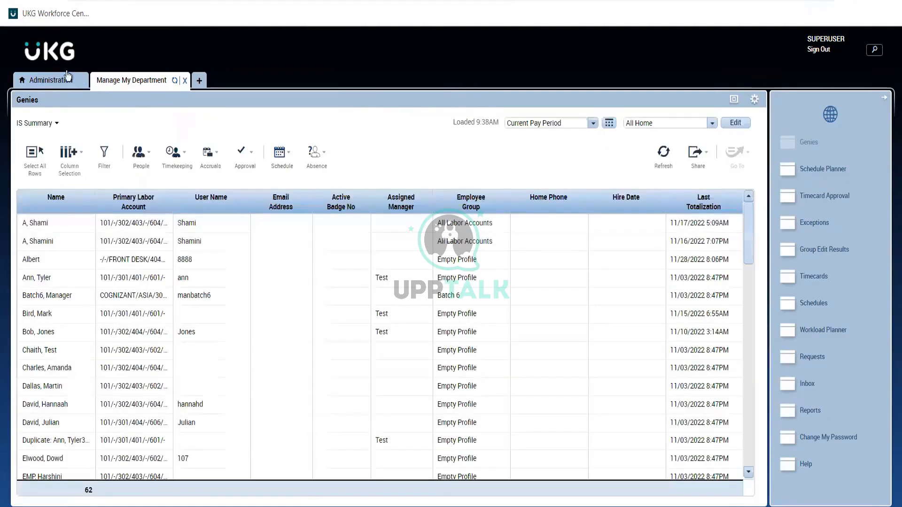
{"action": "left_click", "coordinate": [52, 81]}
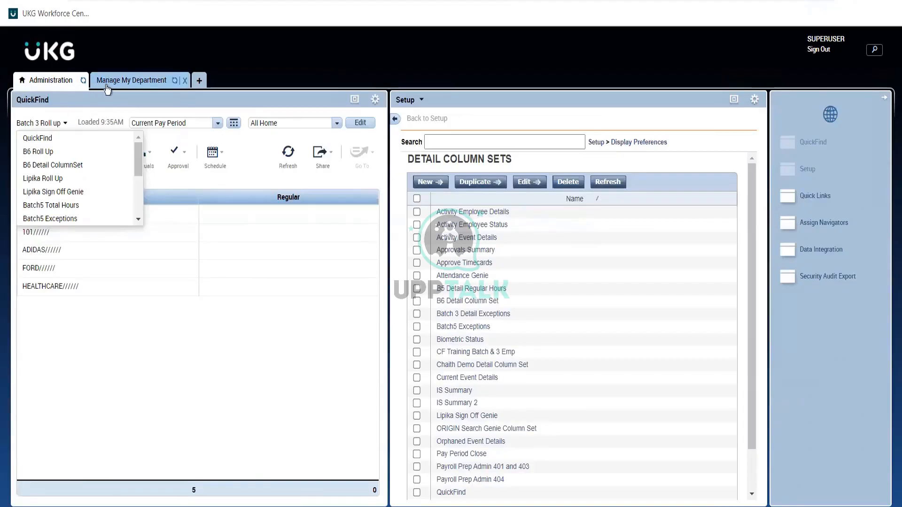
{"action": "left_click", "coordinate": [108, 83]}
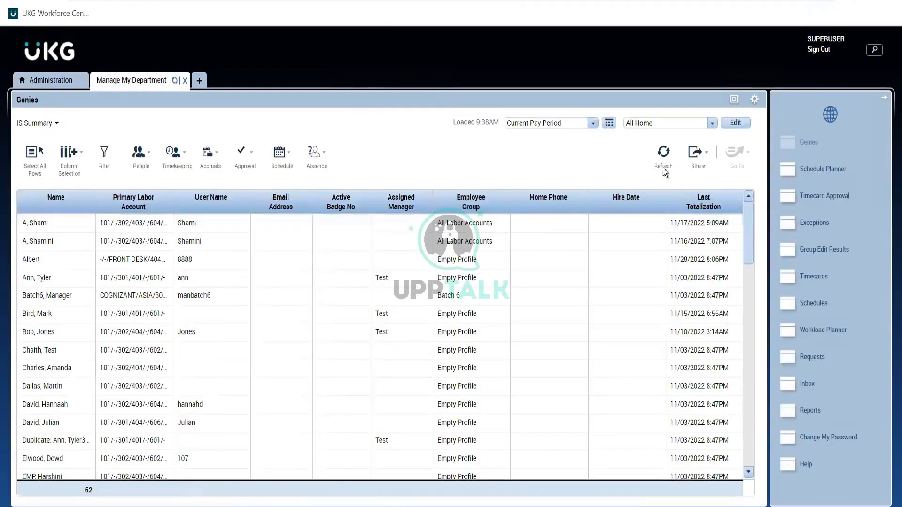
{"action": "left_click", "coordinate": [664, 165]}
Close and reopen the Manage My Department workspace and load the IS Summary genie again to recheck its column order
{"action": "left_click", "coordinate": [187, 83]}
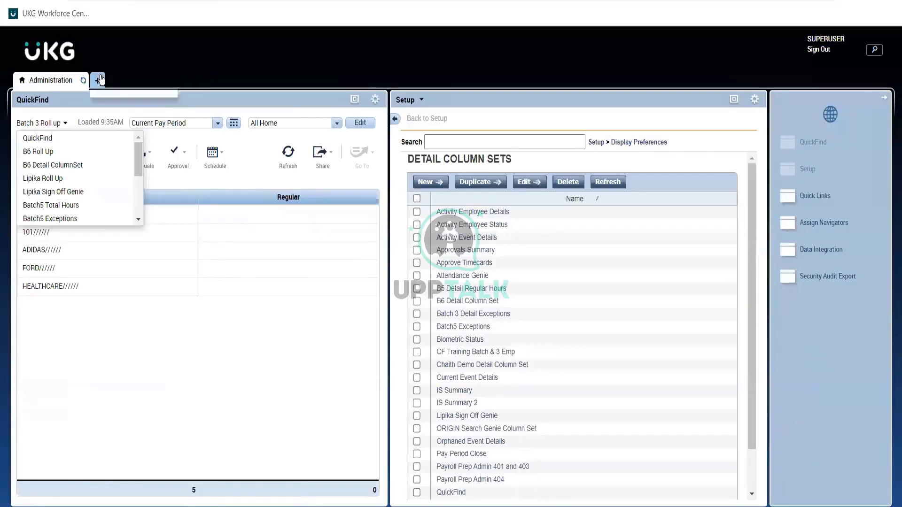
{"action": "left_click", "coordinate": [137, 100]}
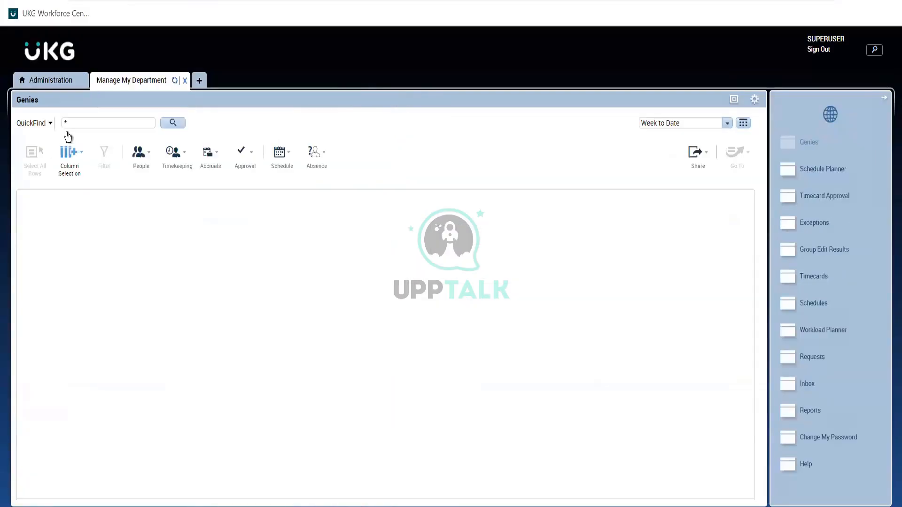
{"action": "left_click", "coordinate": [46, 126]}
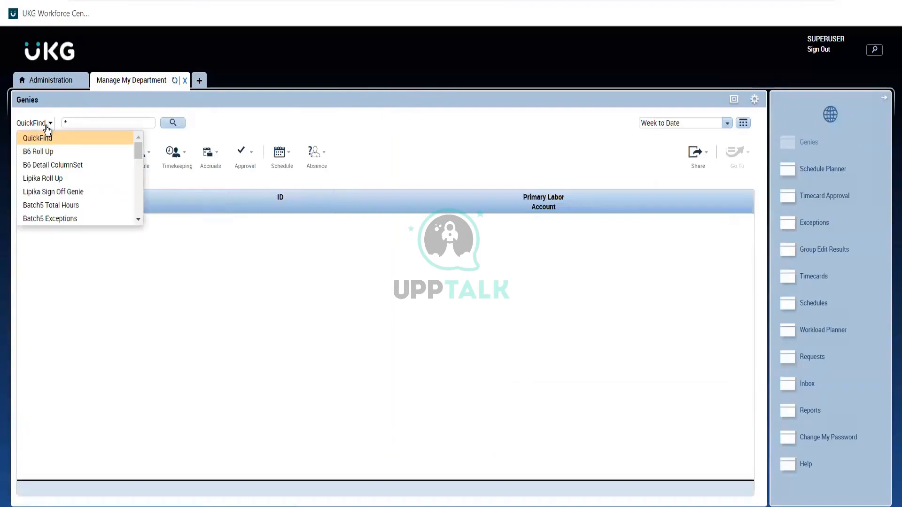
{"action": "key", "text": "i"}
{"action": "left_click", "coordinate": [87, 222]}
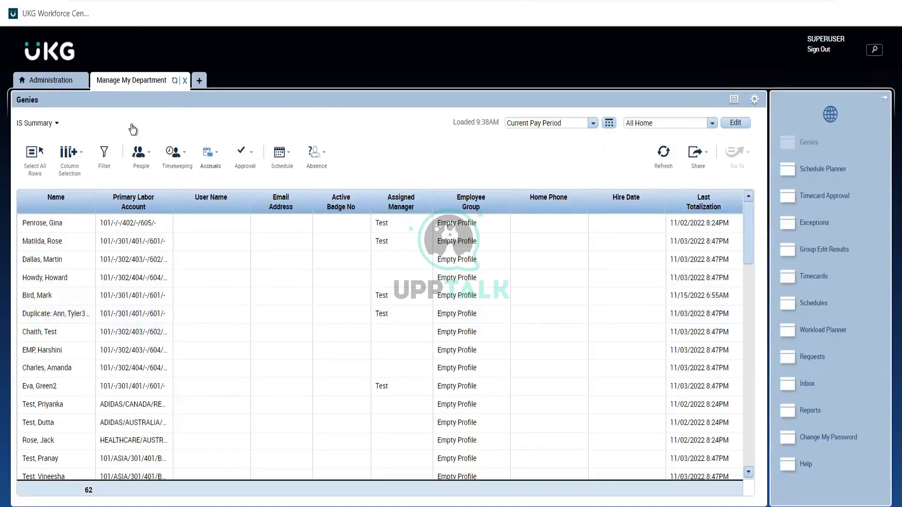
Open the IS Summary detail genie from Display Preferences in Administration and view its Navbar Category options without changing the selection
{"action": "left_click", "coordinate": [34, 82]}
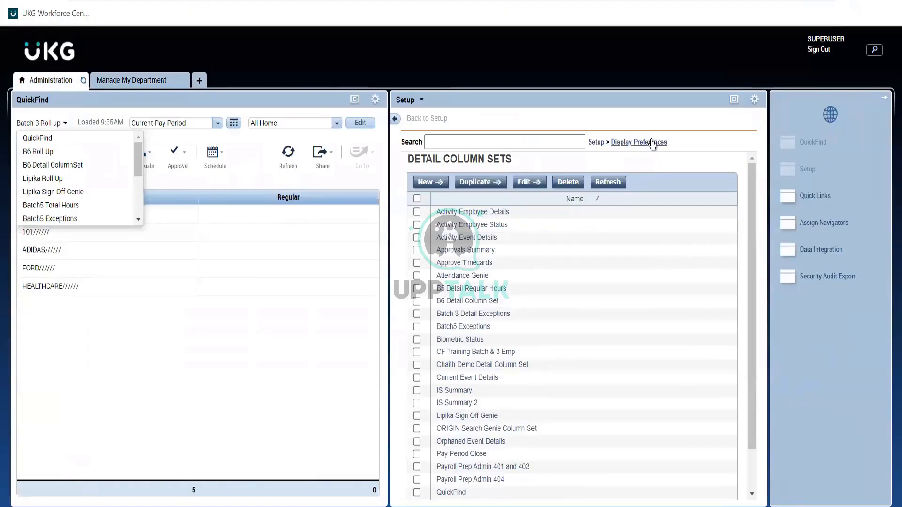
{"action": "left_click", "coordinate": [652, 143]}
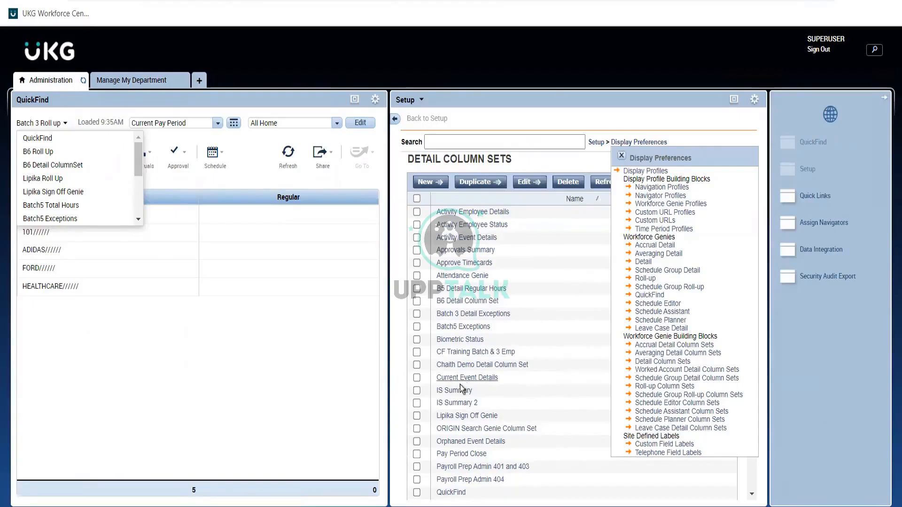
{"action": "left_click", "coordinate": [648, 266]}
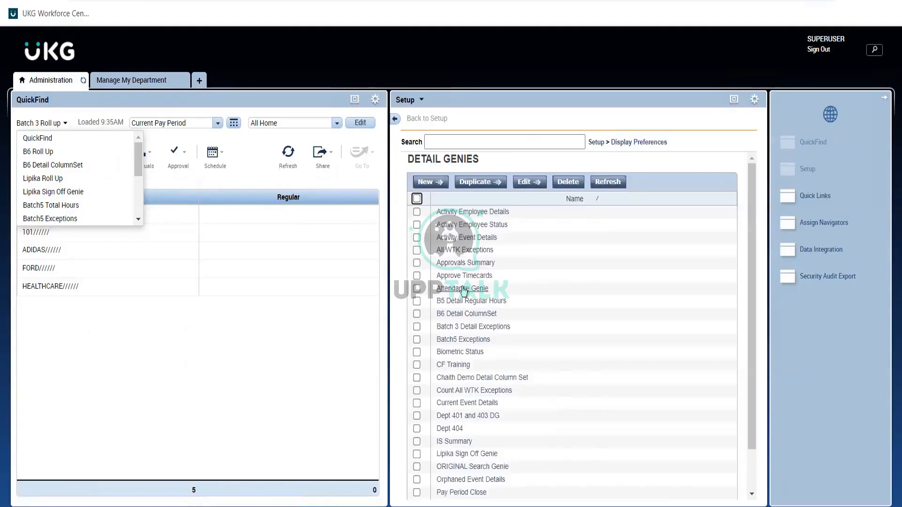
{"action": "left_click", "coordinate": [460, 444]}
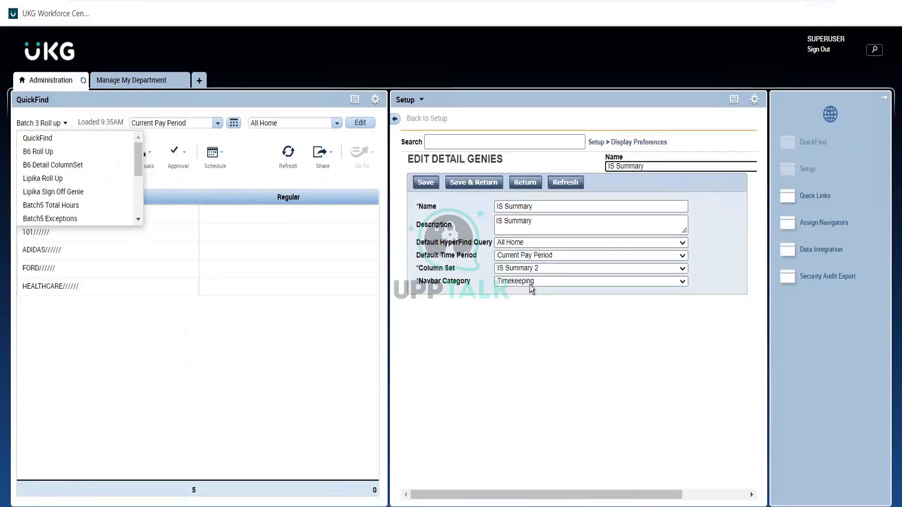
{"action": "left_click", "coordinate": [530, 283]}
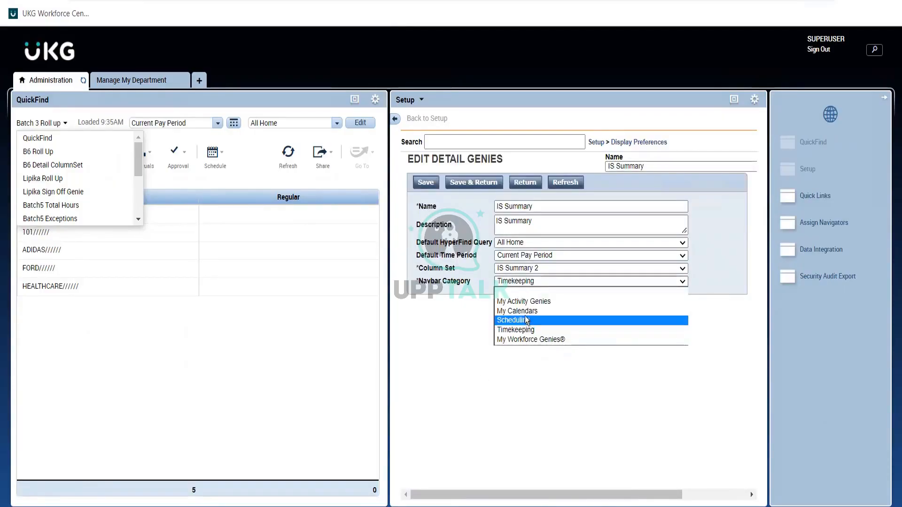
{"action": "left_click", "coordinate": [489, 352]}
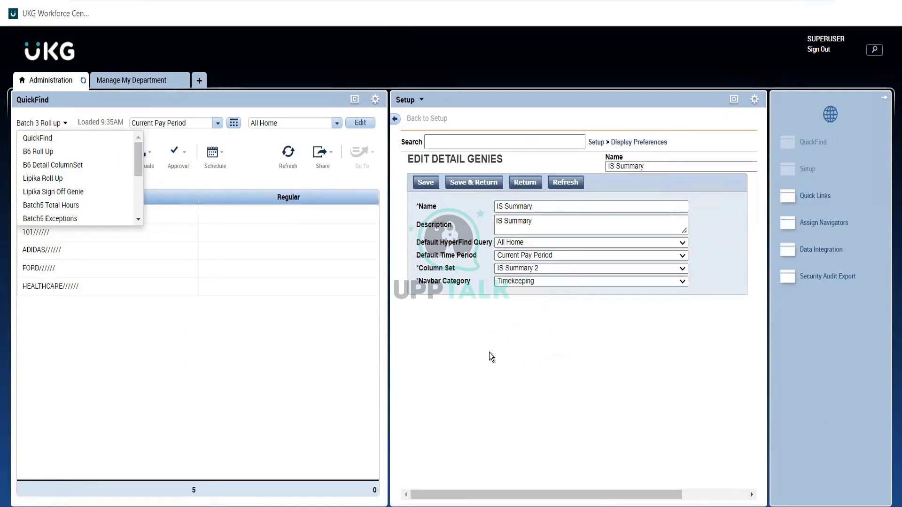
Open Schedule Planner from the Manage My Department workspace and sort its employees by name in descending order
{"action": "left_click", "coordinate": [200, 81]}
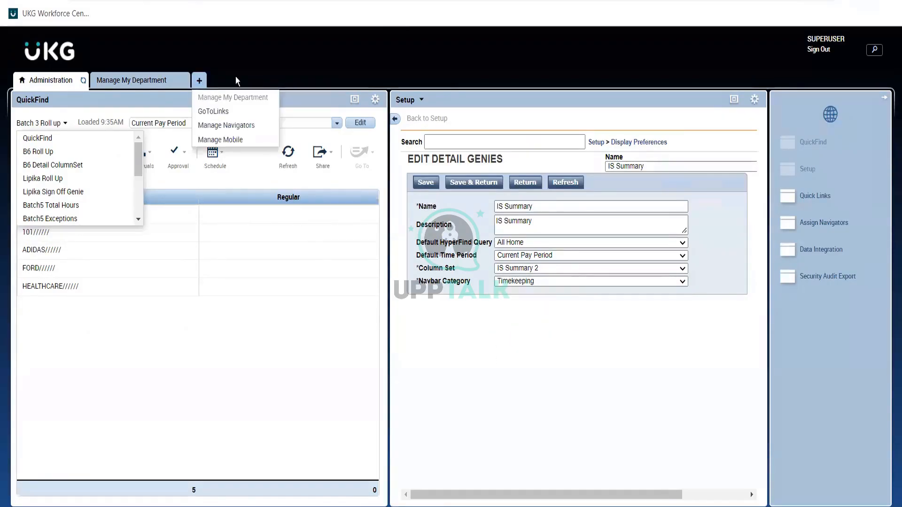
{"action": "left_click", "coordinate": [160, 82]}
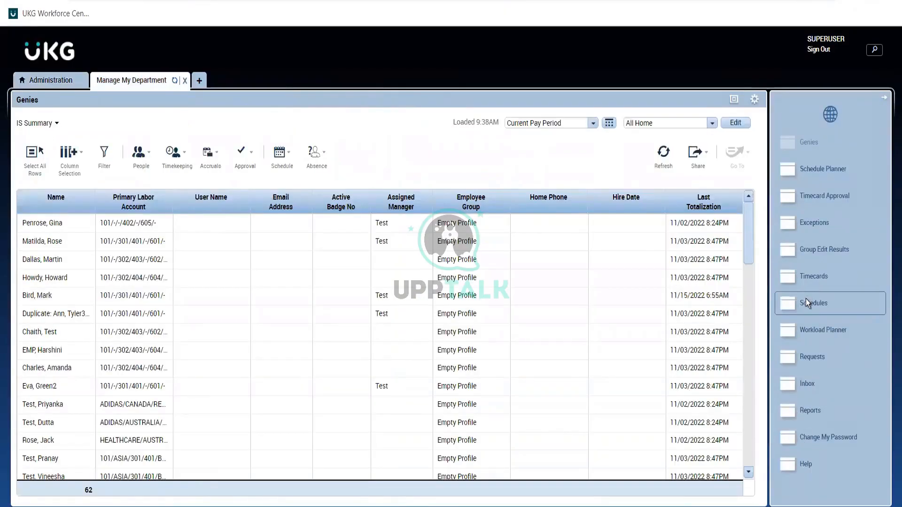
{"action": "left_click", "coordinate": [820, 181]}
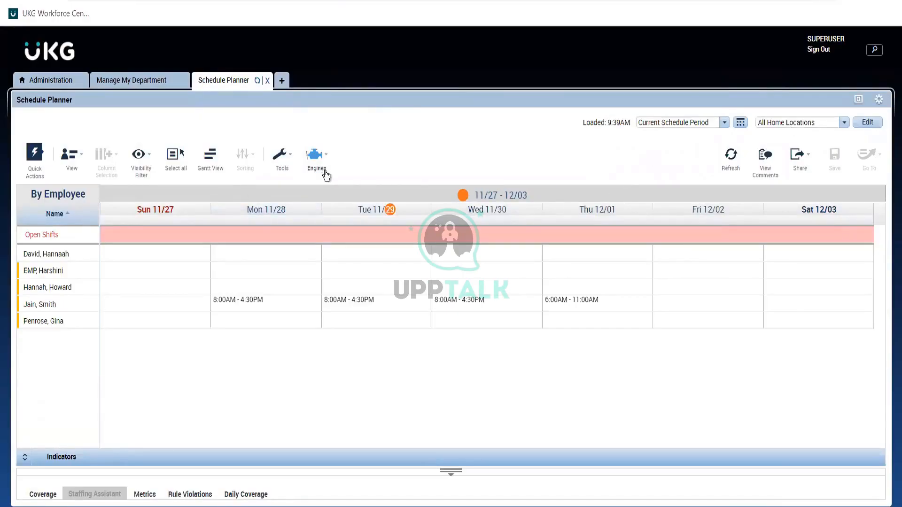
{"action": "left_click", "coordinate": [694, 126]}
{"action": "left_click", "coordinate": [693, 126]}
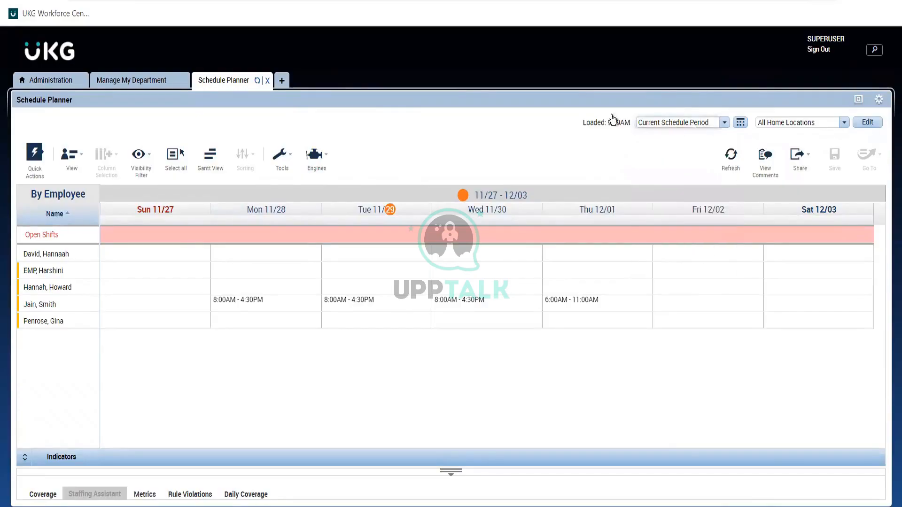
{"action": "left_click", "coordinate": [67, 213]}
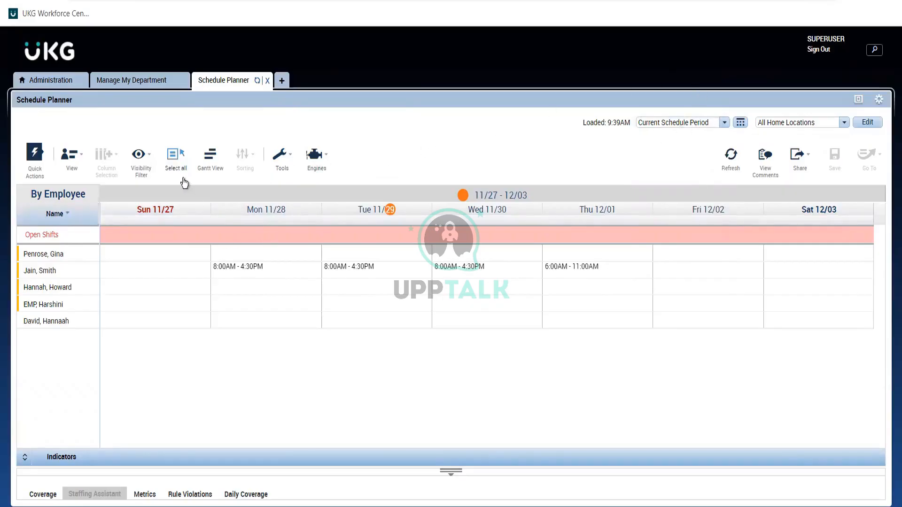
In Administration, switch the IS Summary genie's Navbar Category to My Workforce Genies® and set it back to Timekeeping
{"action": "left_click", "coordinate": [126, 83]}
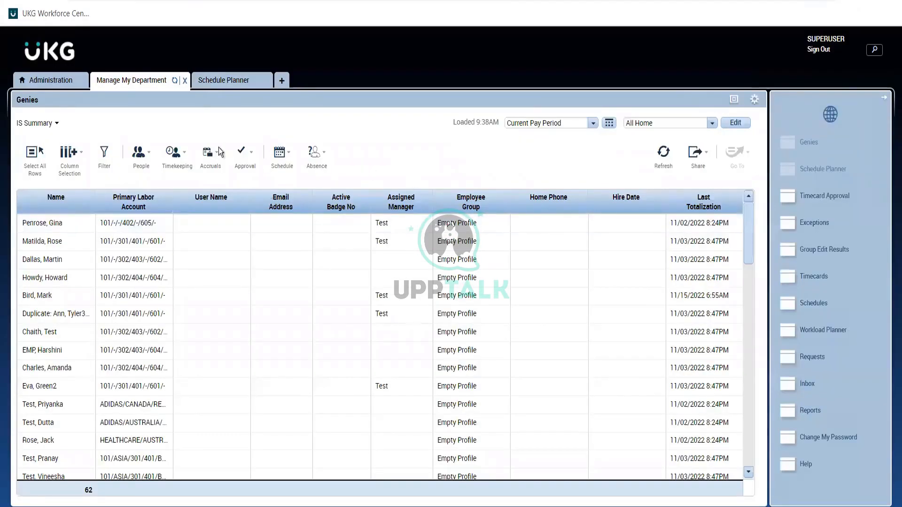
{"action": "left_click", "coordinate": [71, 81]}
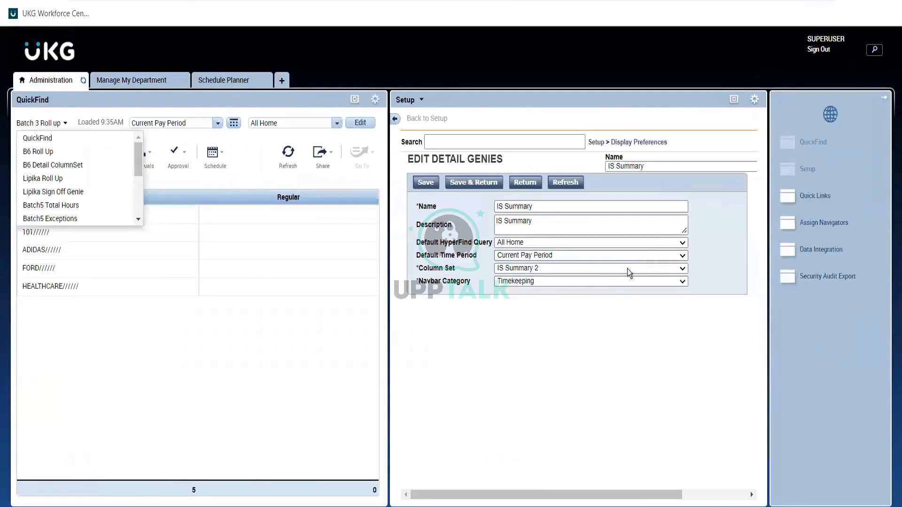
{"action": "left_click", "coordinate": [586, 282]}
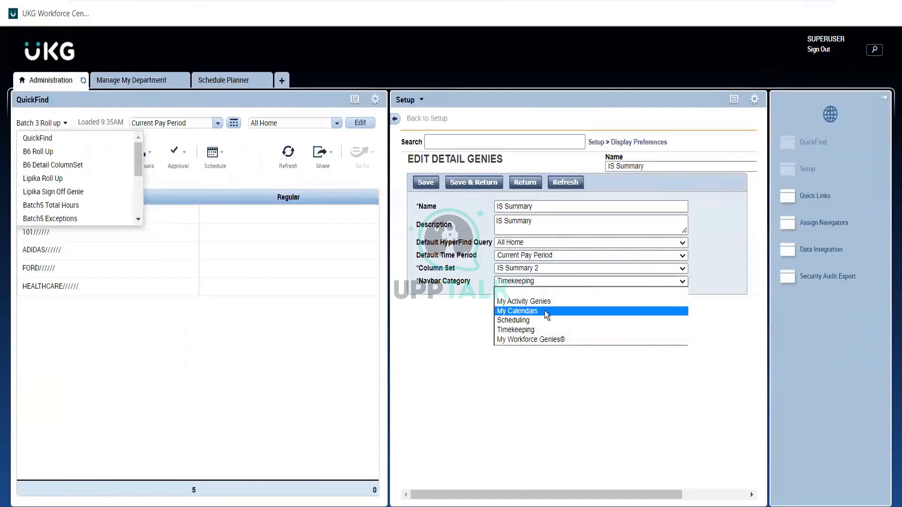
{"action": "left_click", "coordinate": [653, 339]}
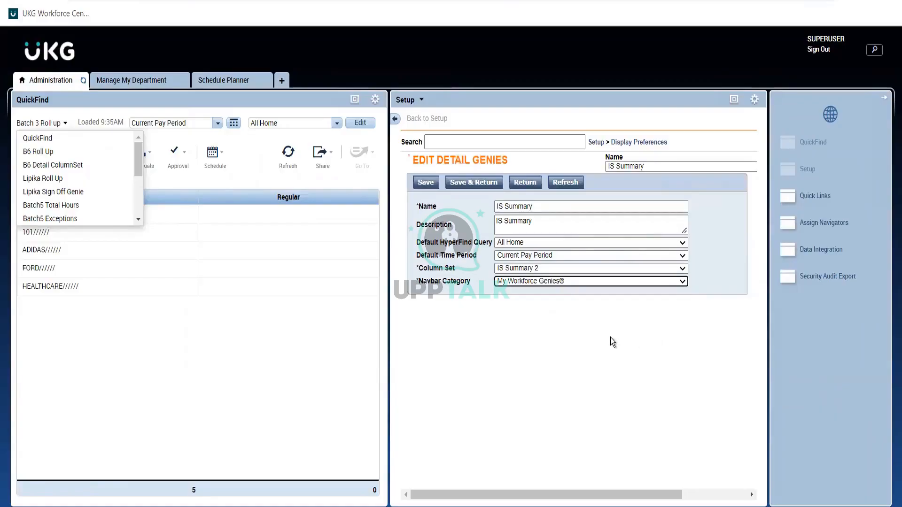
{"action": "left_click", "coordinate": [531, 278]}
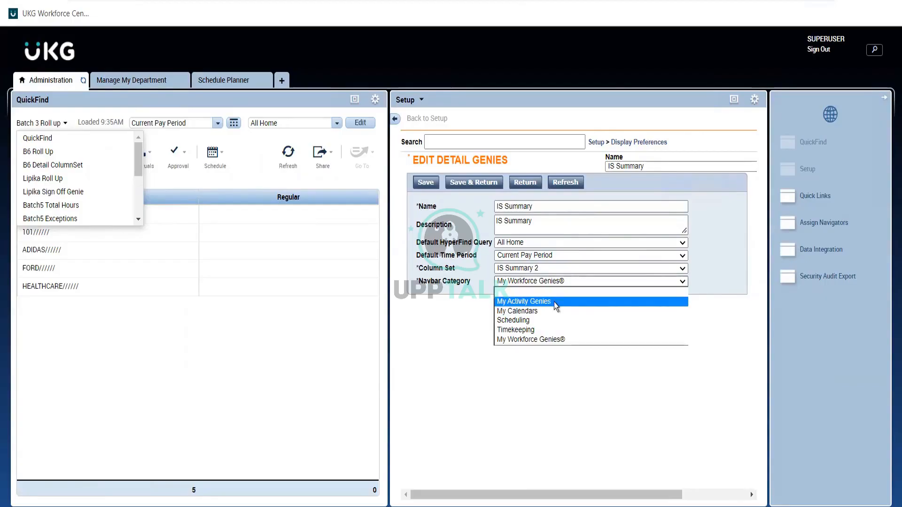
{"action": "left_click", "coordinate": [520, 329]}
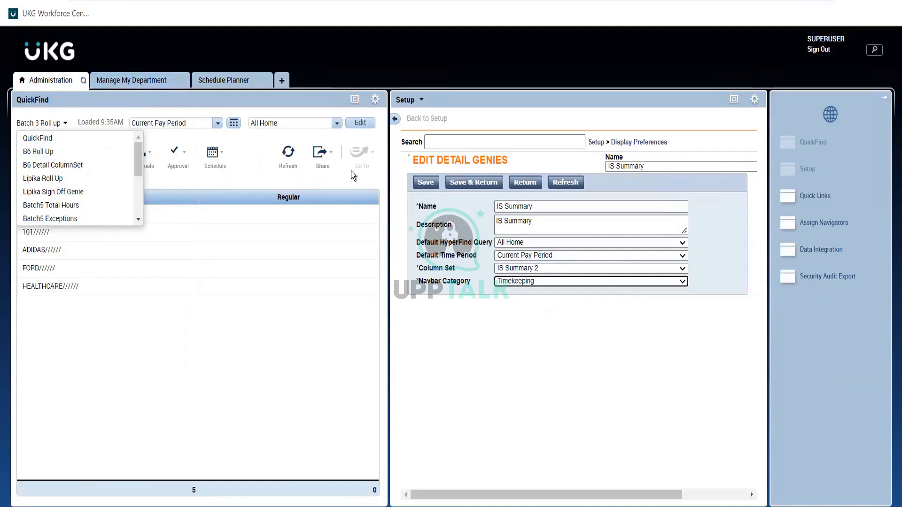
Open Schedules and Requests from the Manage My Department workspace and compare their views
{"action": "left_click", "coordinate": [102, 85]}
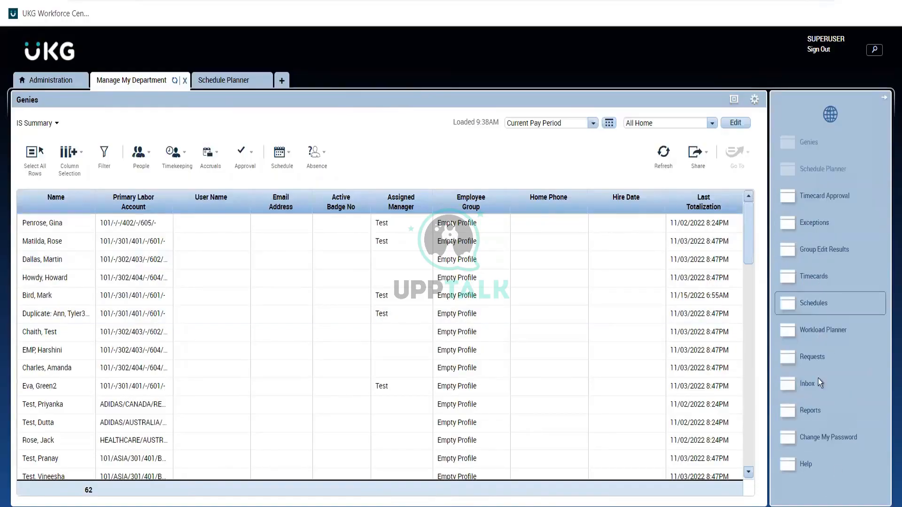
{"action": "left_click", "coordinate": [825, 307]}
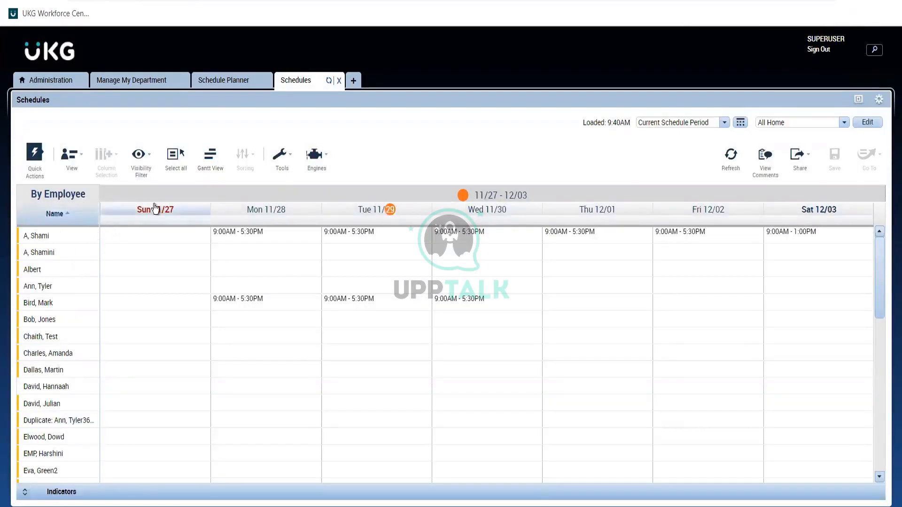
{"action": "left_click", "coordinate": [135, 82]}
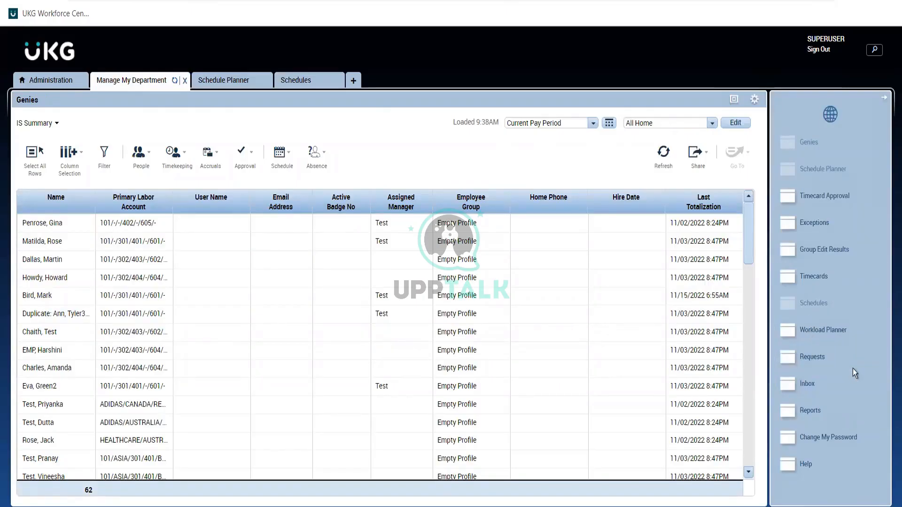
{"action": "left_click", "coordinate": [838, 366]}
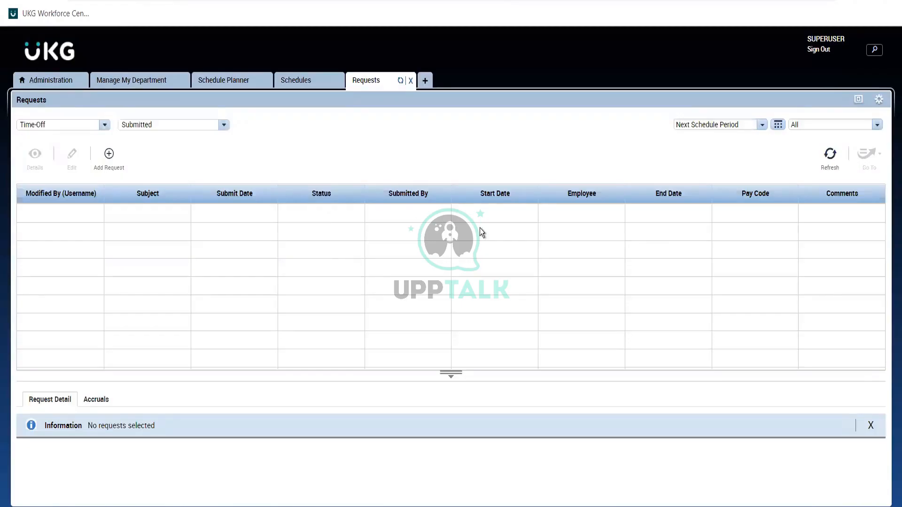
{"action": "left_click", "coordinate": [303, 90]}
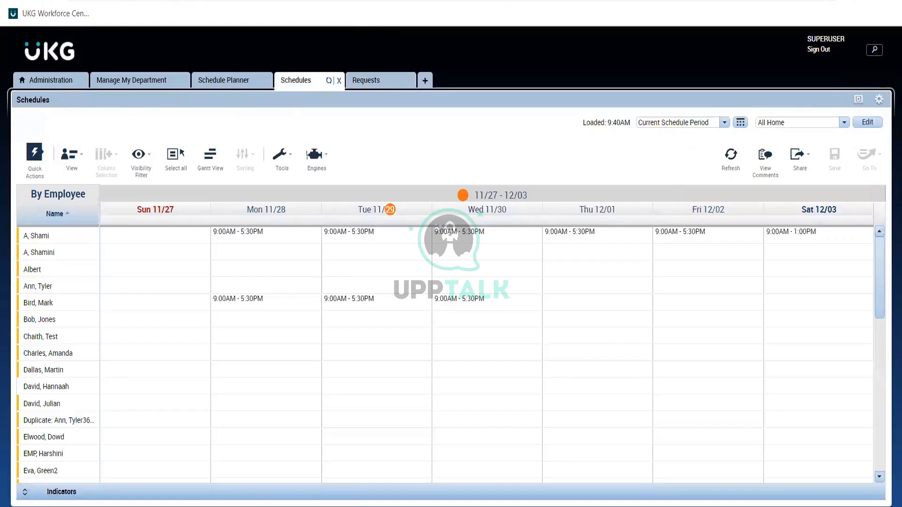
Return to the IS Summary genie's settings in Administration and review its Navbar Category options without changing the selection
{"action": "left_click", "coordinate": [141, 85]}
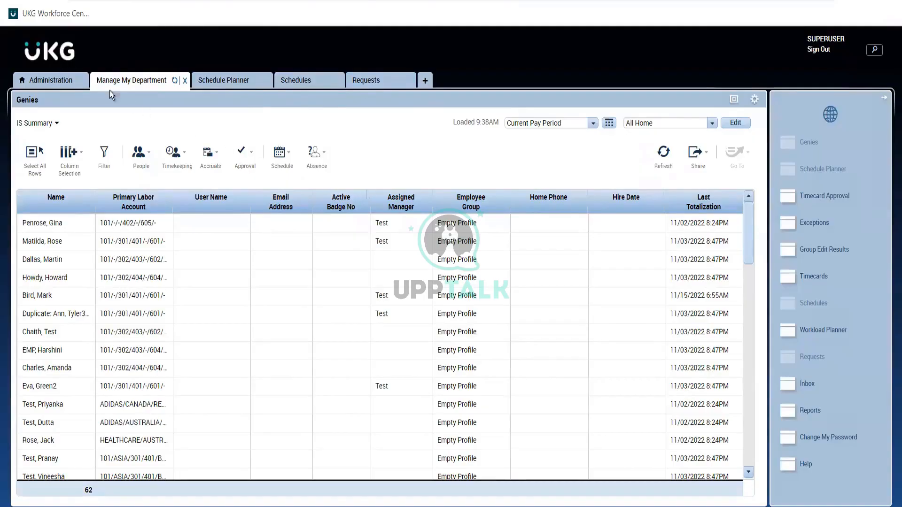
{"action": "left_click", "coordinate": [60, 83]}
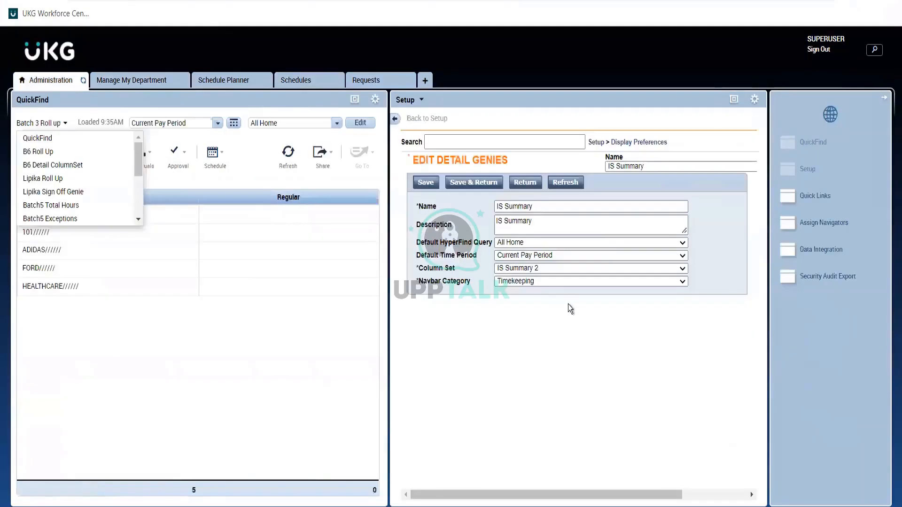
{"action": "left_click", "coordinate": [529, 282]}
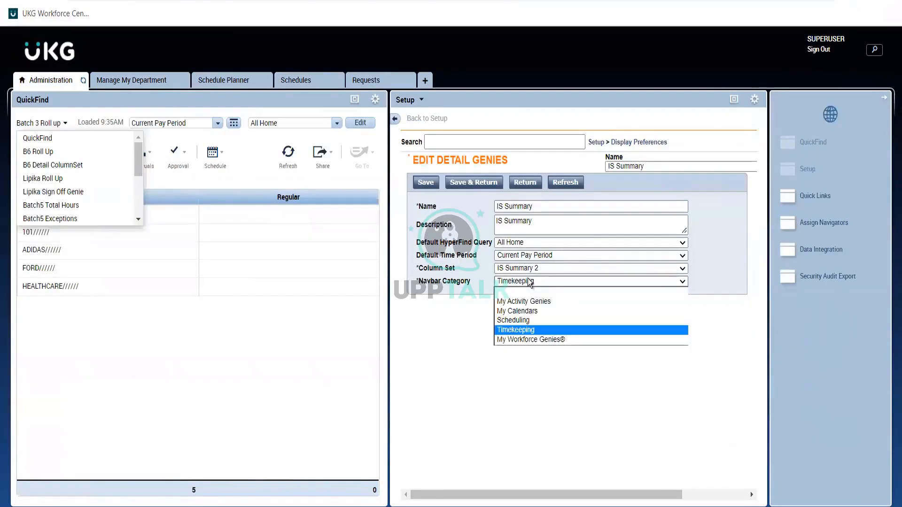
{"action": "left_click", "coordinate": [442, 293]}
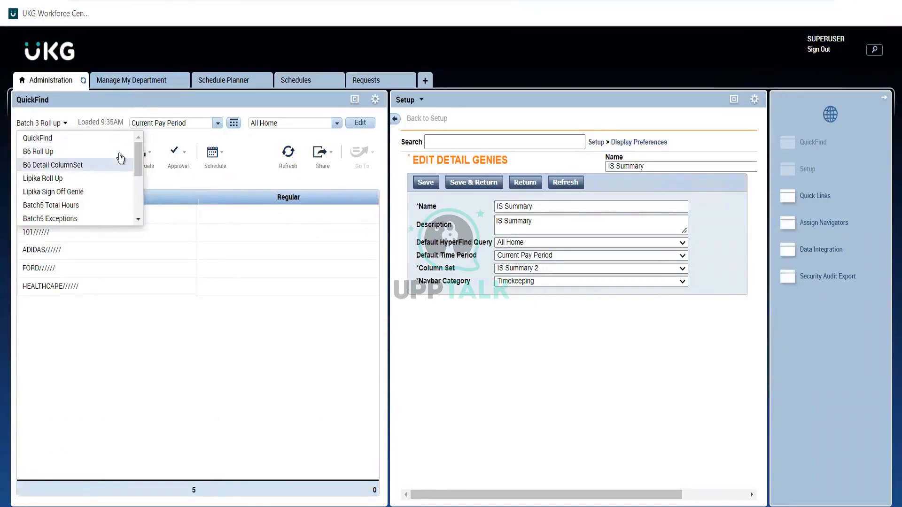
{"action": "left_click", "coordinate": [264, 170]}
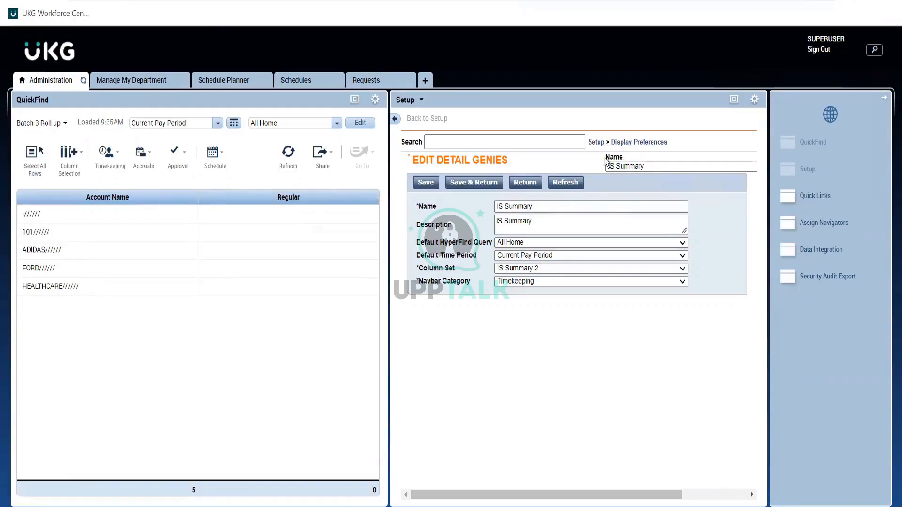
Open the Accrual Detail genies list from Display Preferences, discarding the unsaved changes to the IS Summary genie
{"action": "left_click", "coordinate": [631, 144]}
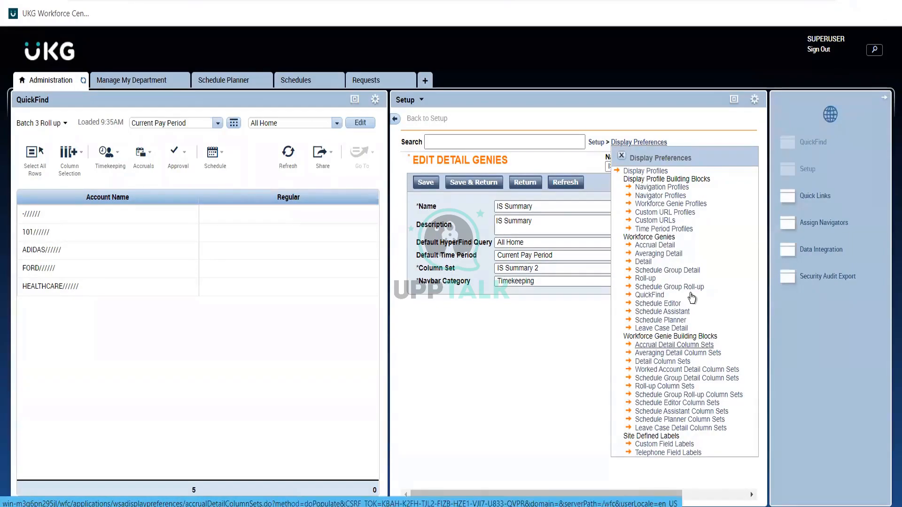
{"action": "left_click", "coordinate": [670, 244]}
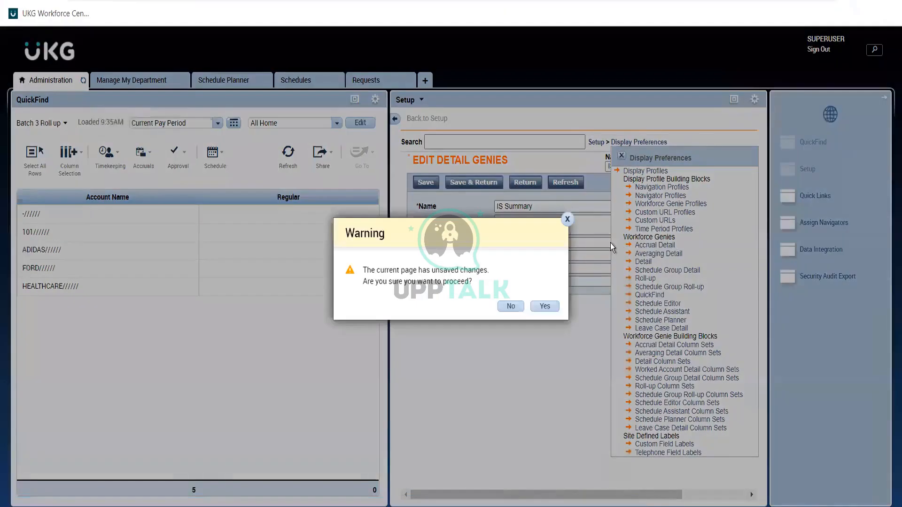
{"action": "left_click", "coordinate": [541, 310]}
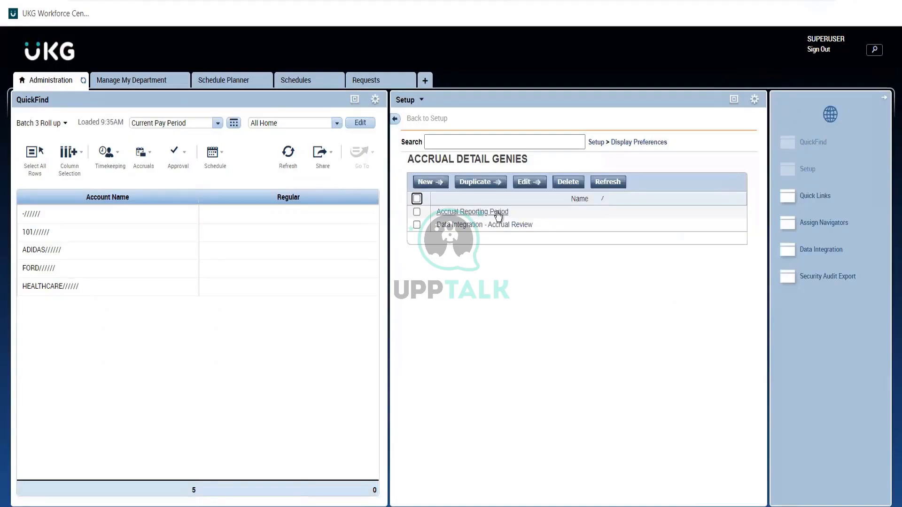
Load the Accrual Reporting Period genie in the Manage My Department workspace
{"action": "left_click", "coordinate": [121, 81]}
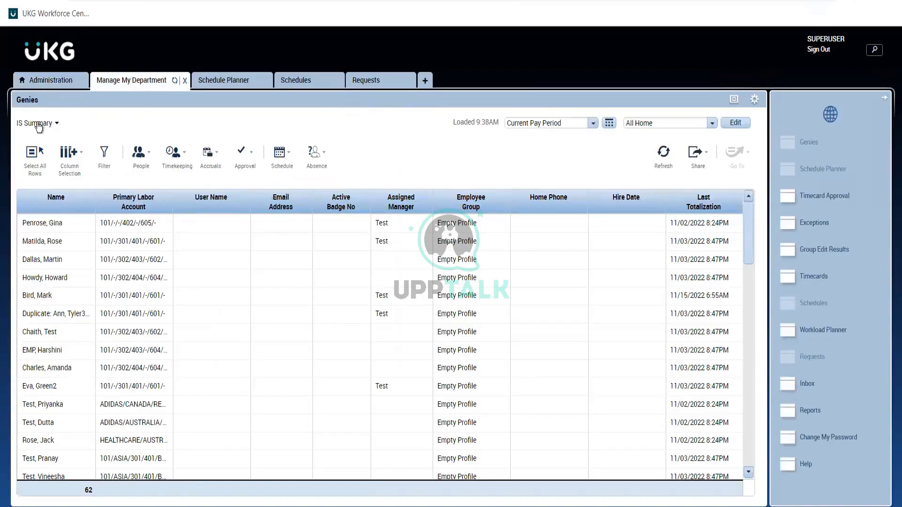
{"action": "left_click", "coordinate": [38, 124]}
{"action": "scroll", "coordinate": [134, 170], "scroll_direction": "up", "scroll_amount": 3}
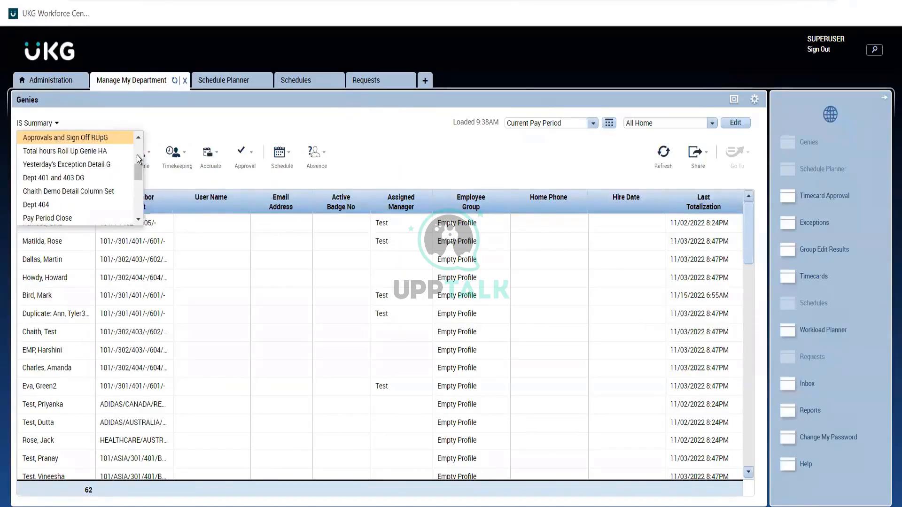
{"action": "scroll", "coordinate": [137, 155], "scroll_direction": "up", "scroll_amount": 2}
{"action": "left_click_drag", "start_coordinate": [136, 155], "coordinate": [143, 195]}
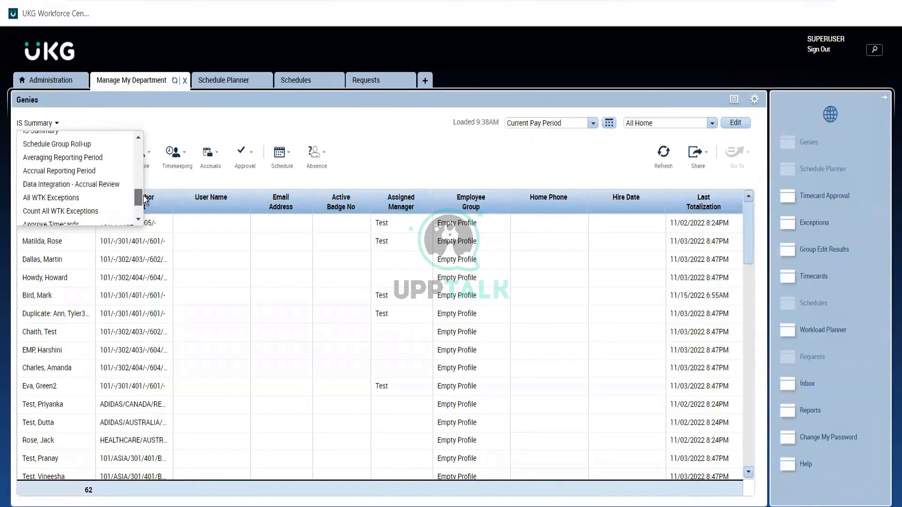
{"action": "left_click", "coordinate": [94, 174]}
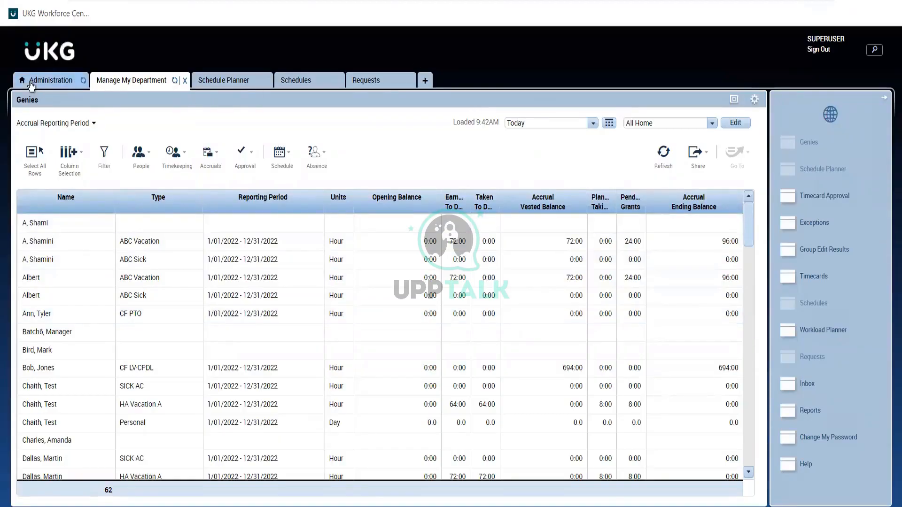
In Administration, open the Accrual Reporting Period set from Accrual Detail Column Sets and maximize its edit page
{"action": "left_click", "coordinate": [47, 80]}
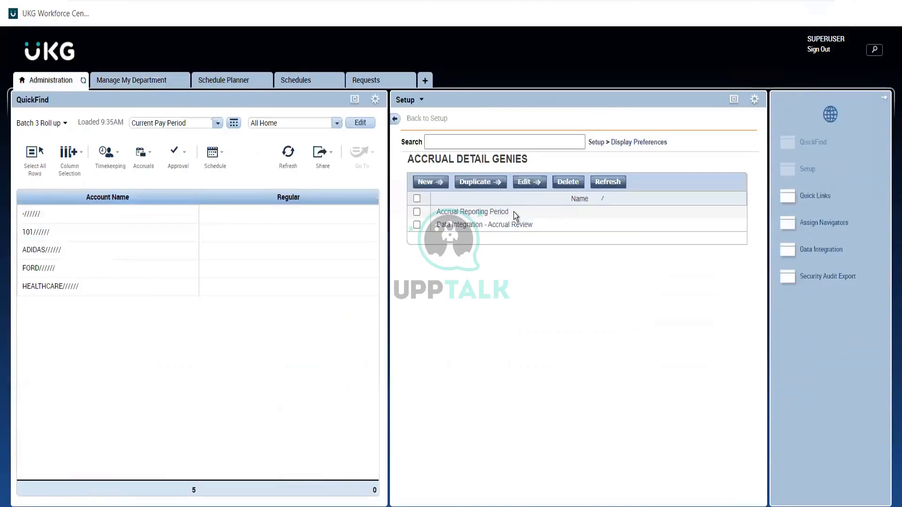
{"action": "left_click_drag", "start_coordinate": [514, 212], "coordinate": [436, 213]}
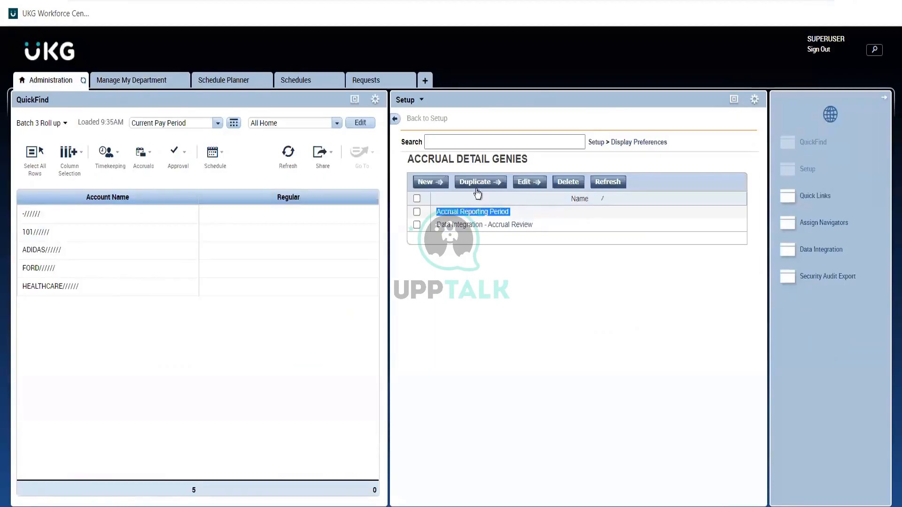
{"action": "left_click", "coordinate": [638, 143]}
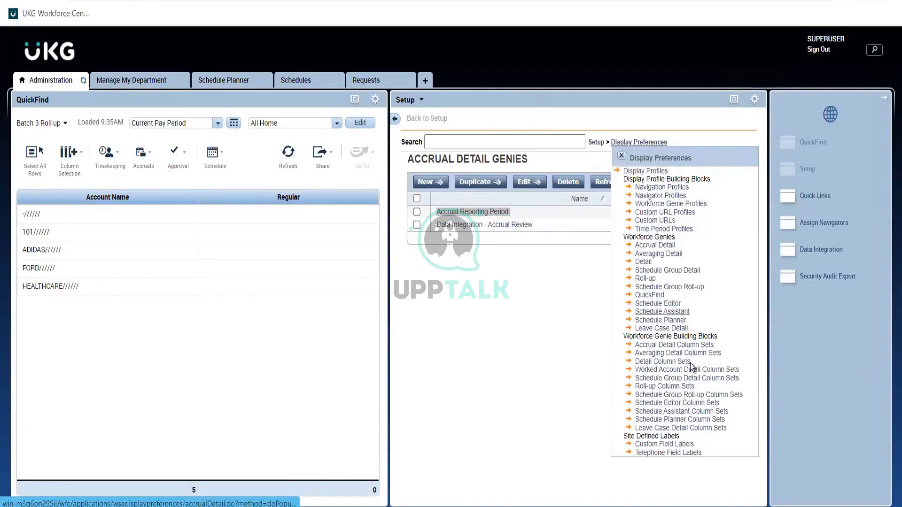
{"action": "left_click", "coordinate": [669, 345]}
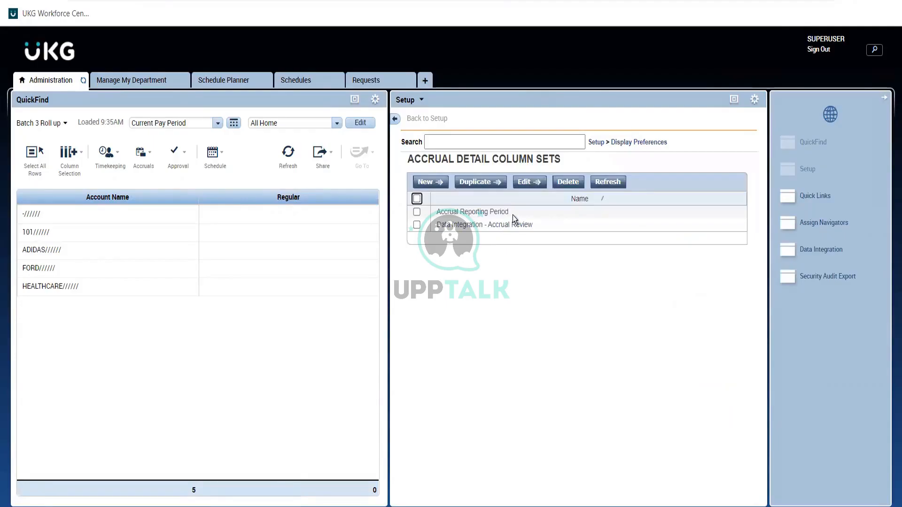
{"action": "left_click", "coordinate": [469, 212]}
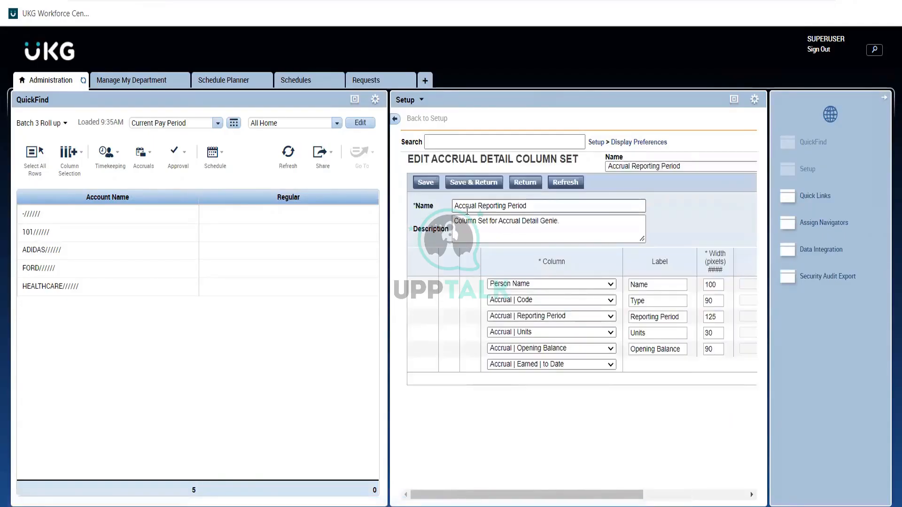
{"action": "left_click", "coordinate": [733, 100]}
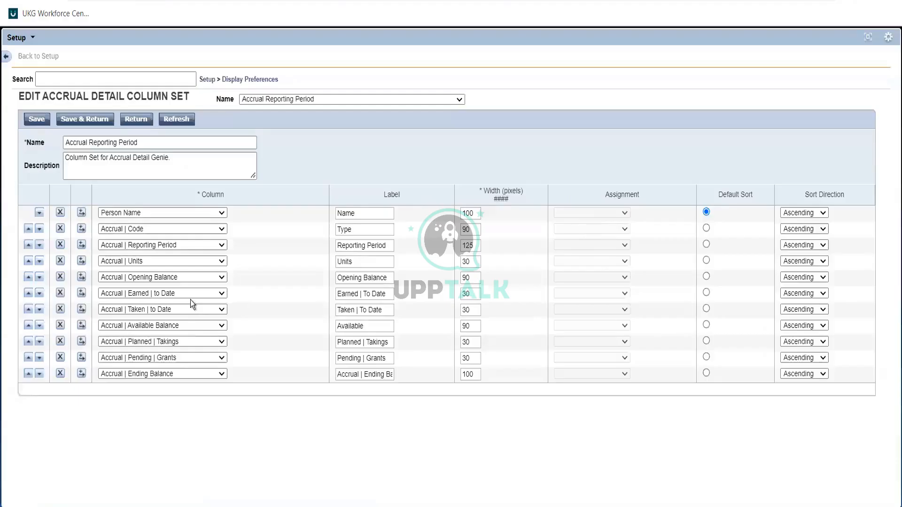
Examine all the column options offered for the Accrual | Code row, keeping its current selection
{"action": "left_click", "coordinate": [216, 230]}
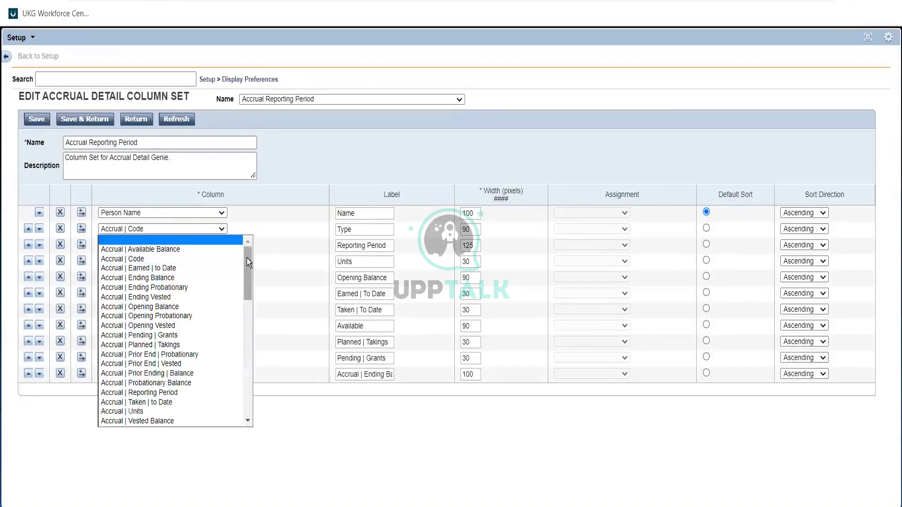
{"action": "left_click_drag", "start_coordinate": [246, 266], "coordinate": [252, 315]}
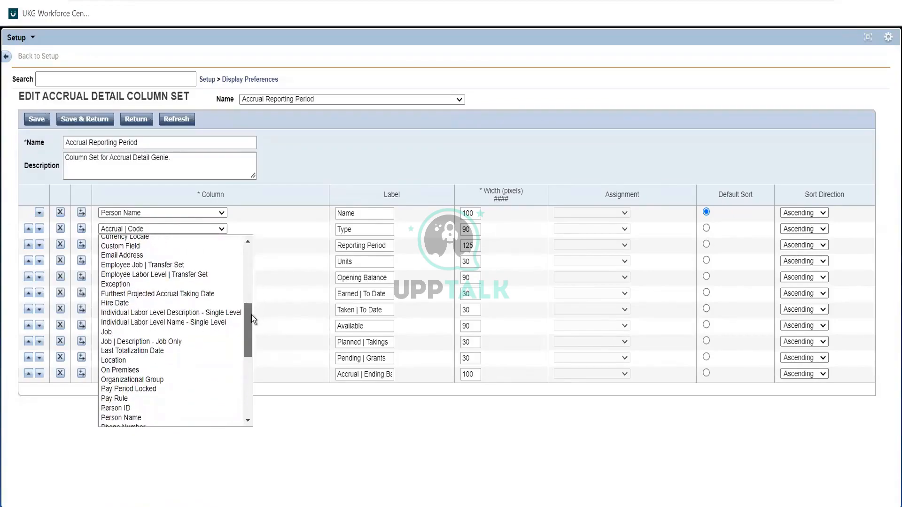
{"action": "left_click_drag", "start_coordinate": [252, 315], "coordinate": [260, 397]}
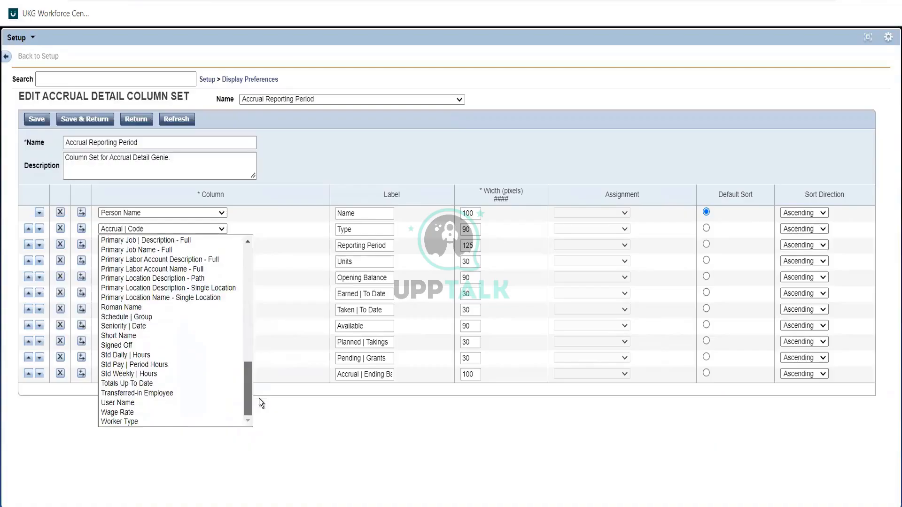
{"action": "scroll", "coordinate": [241, 356], "scroll_direction": "up", "scroll_amount": 14}
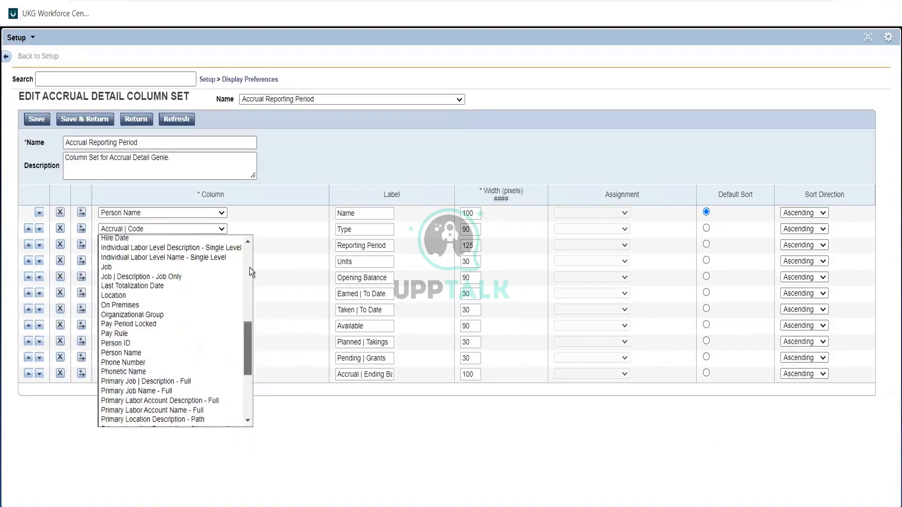
{"action": "scroll", "coordinate": [246, 258], "scroll_direction": "up", "scroll_amount": 2}
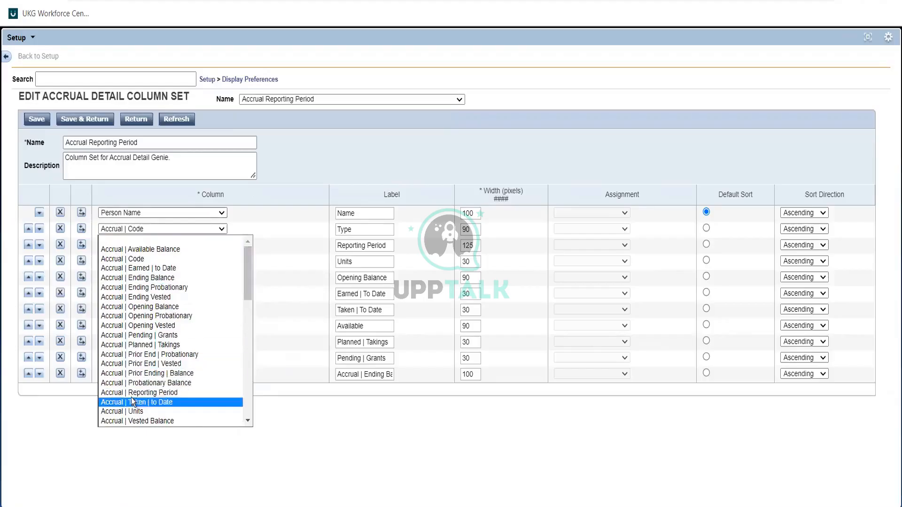
{"action": "scroll", "coordinate": [164, 312], "scroll_direction": "down", "scroll_amount": 1}
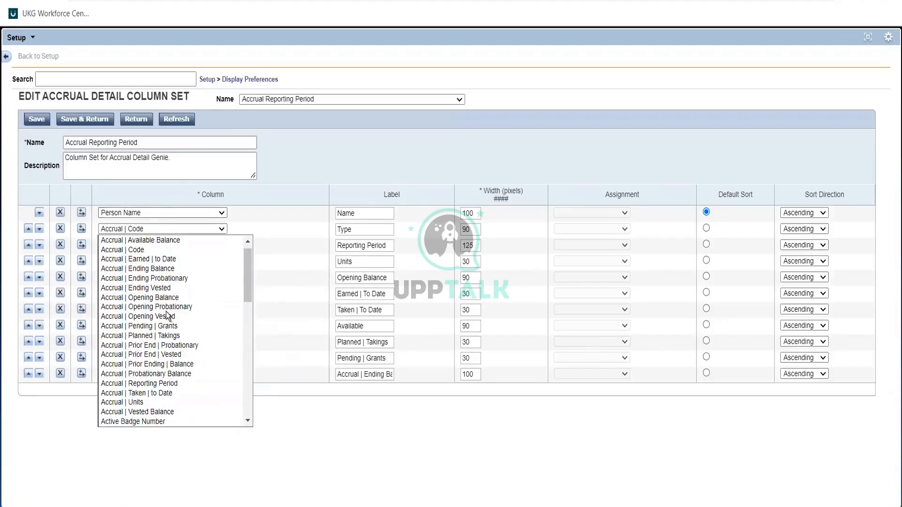
{"action": "left_click", "coordinate": [298, 274]}
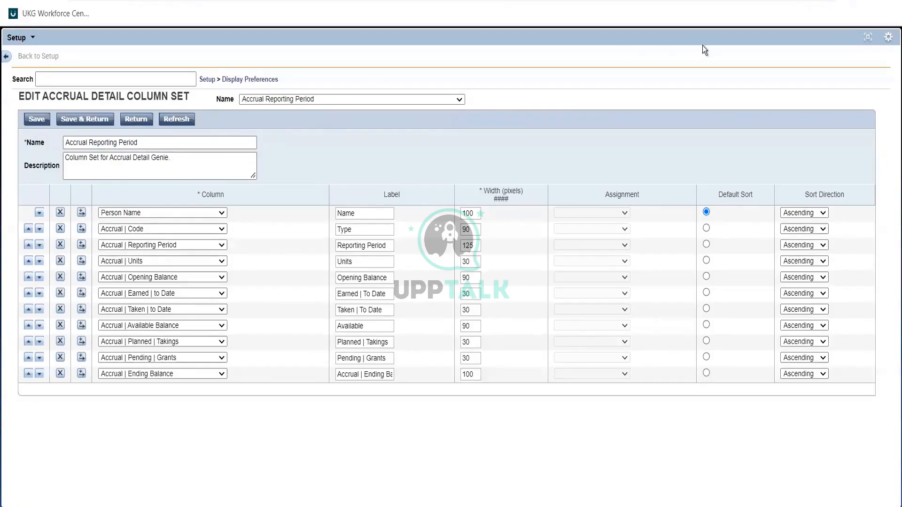
Restore the Setup view's size, check the Accrual Reporting Period genie's columns in Manage My Department, and return to Administration
{"action": "left_click", "coordinate": [868, 37]}
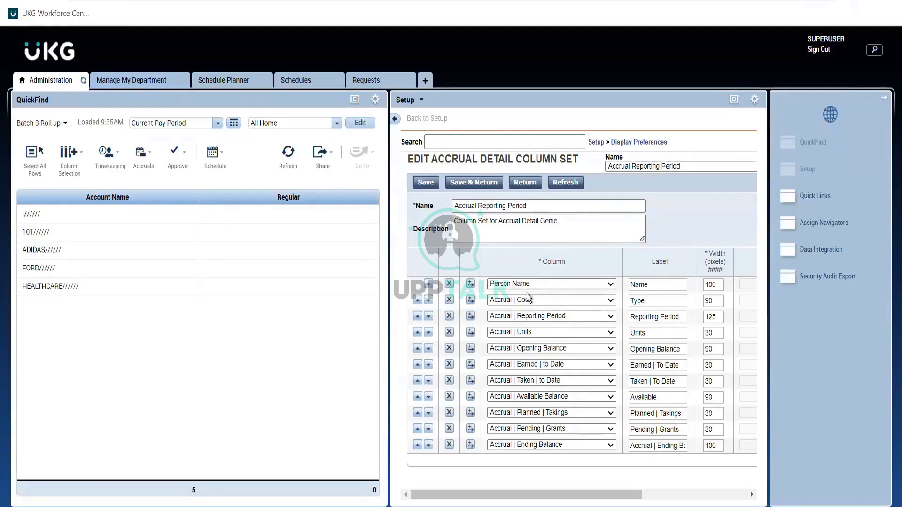
{"action": "left_click", "coordinate": [118, 82]}
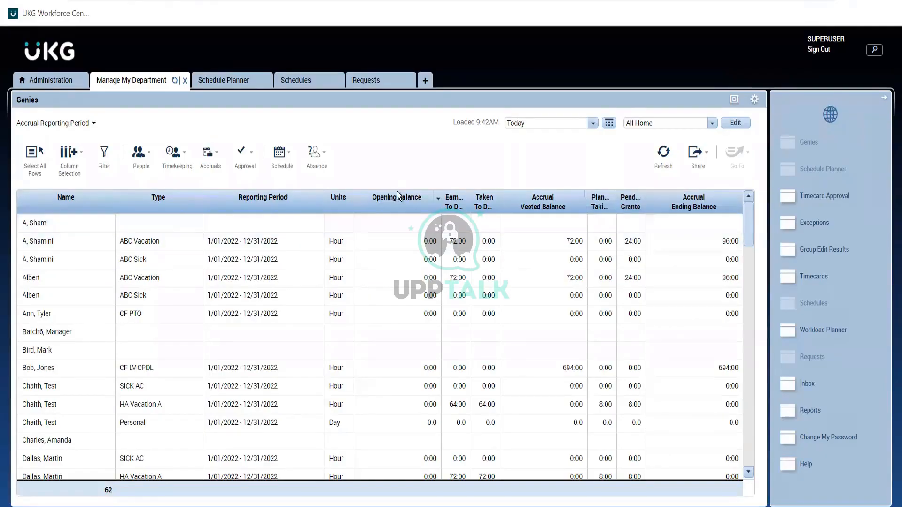
{"action": "left_click", "coordinate": [27, 83]}
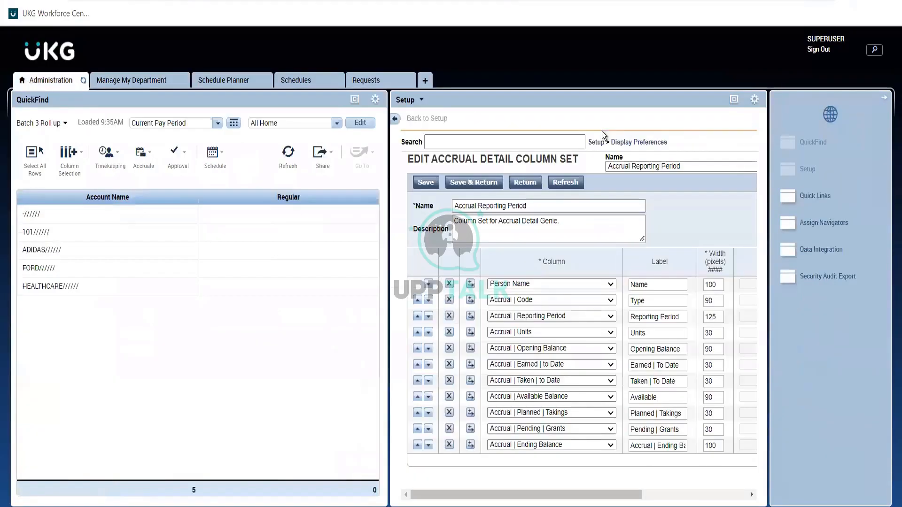
Open the Display Preferences overview in the maximized Setup view and review its column set, Workforce Genies and display profile entries
{"action": "left_click", "coordinate": [634, 142]}
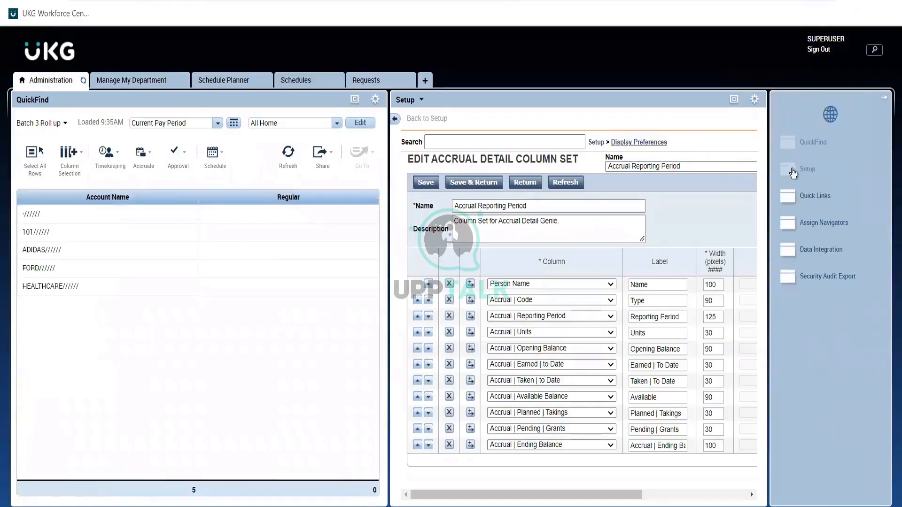
{"action": "left_click", "coordinate": [734, 100]}
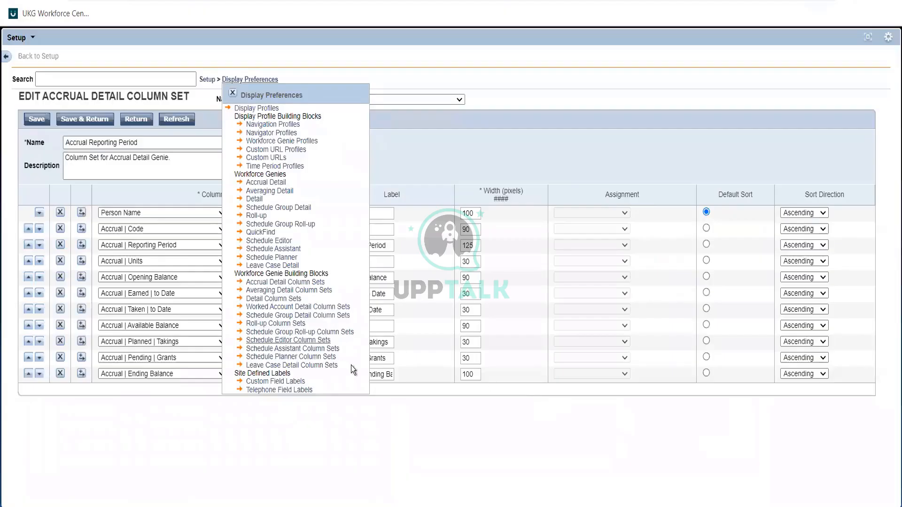
{"action": "left_click_drag", "start_coordinate": [343, 366], "coordinate": [244, 283]}
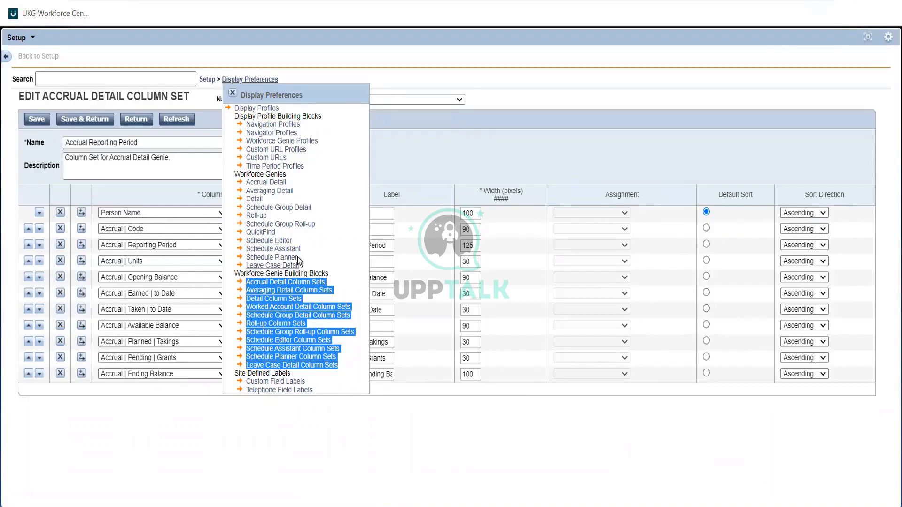
{"action": "left_click_drag", "start_coordinate": [300, 264], "coordinate": [233, 185]}
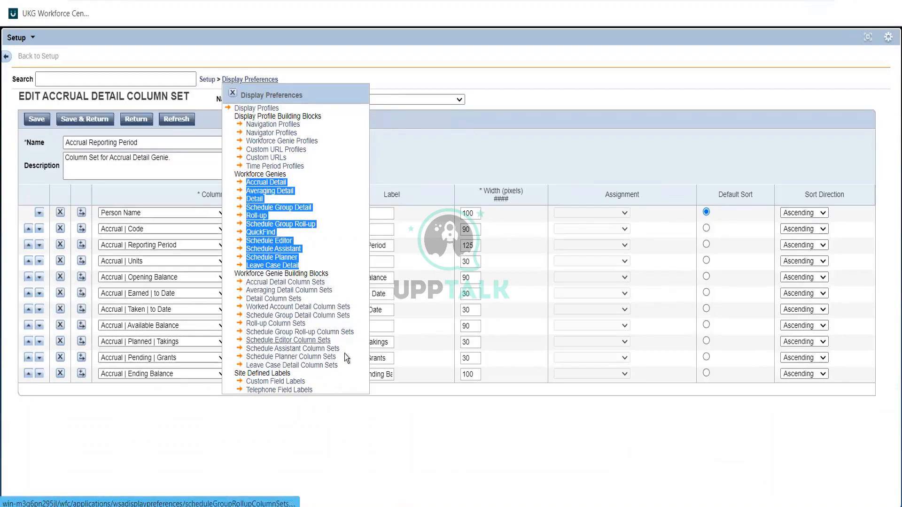
{"action": "left_click_drag", "start_coordinate": [339, 367], "coordinate": [239, 187]}
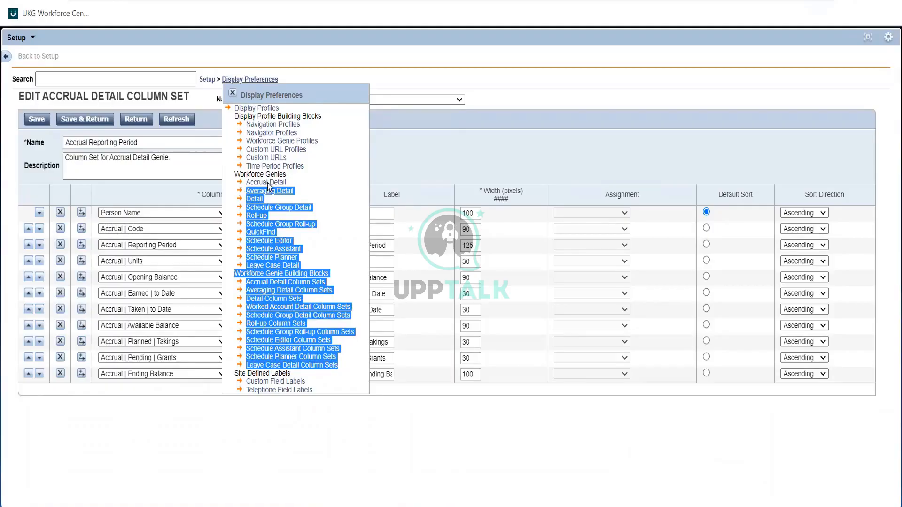
{"action": "left_click", "coordinate": [314, 171]}
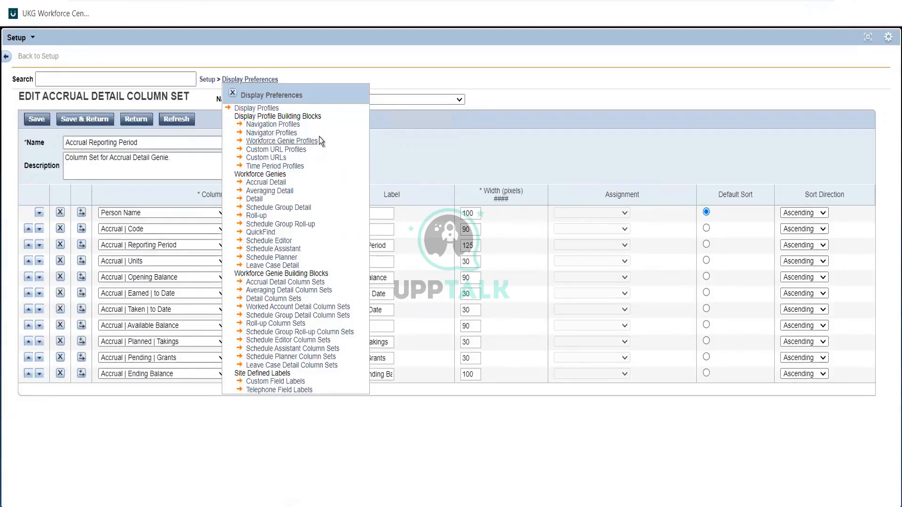
{"action": "left_click_drag", "start_coordinate": [320, 139], "coordinate": [239, 106]}
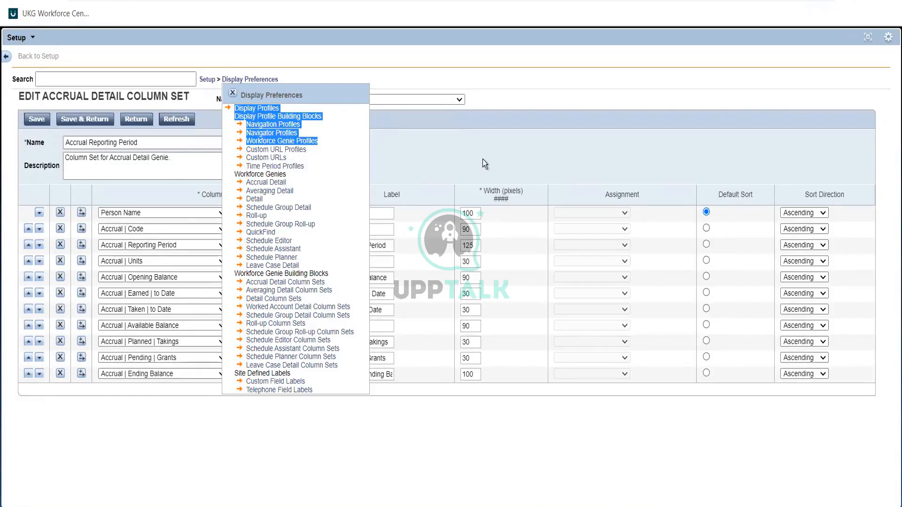
{"action": "left_click", "coordinate": [340, 145]}
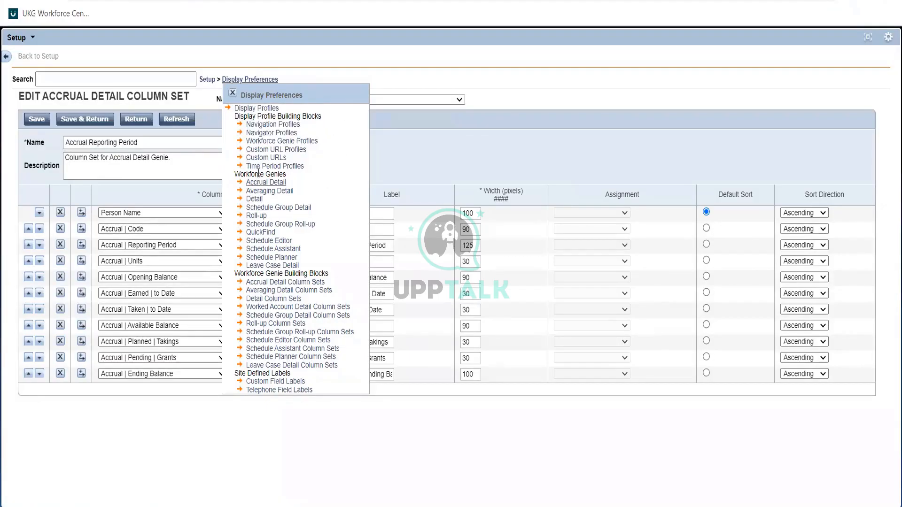
Open Custom URLs from Display Preferences and read the full URL of the Manage Requests For Mobile entry
{"action": "left_click", "coordinate": [276, 157]}
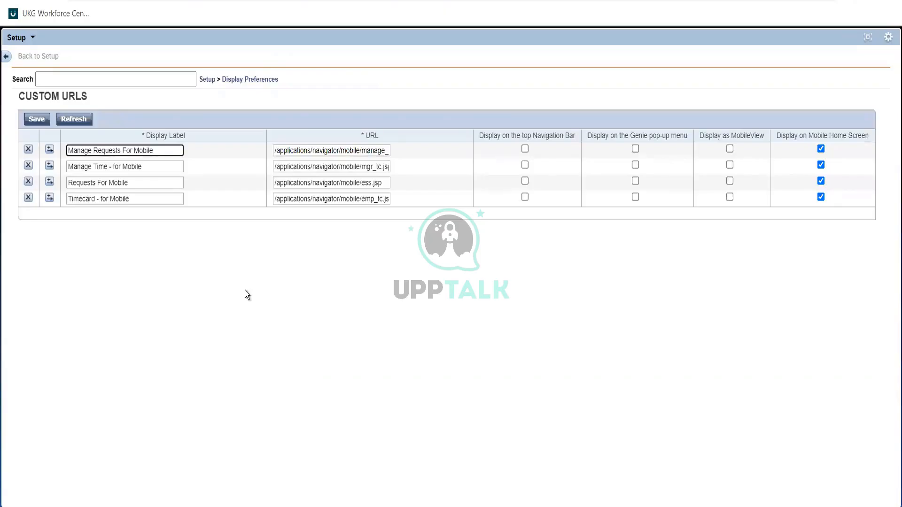
{"action": "left_click", "coordinate": [244, 184]}
{"action": "left_click", "coordinate": [293, 151]}
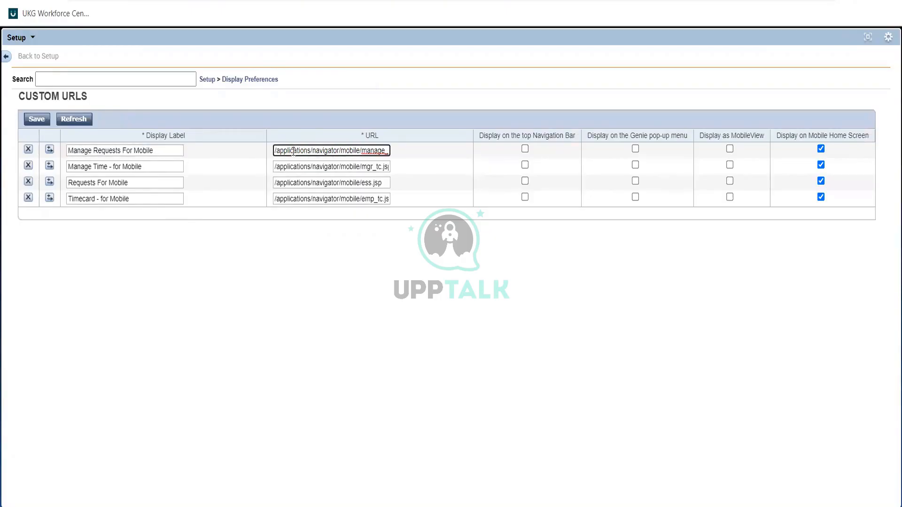
{"action": "key", "text": "Right"}
{"action": "key", "text": "Right"}
{"action": "key", "text": "Right"}
{"action": "key", "text": "Right"}
{"action": "key", "text": "Right"}
{"action": "key", "text": "Right"}
{"action": "key", "text": "Right"}
{"action": "key", "text": "Right"}
{"action": "key", "text": "Right"}
{"action": "key", "text": "Right"}
{"action": "key", "text": "Right"}
{"action": "key", "text": "Right"}
{"action": "key", "text": "Right"}
{"action": "key", "text": "Right"}
{"action": "key", "text": "Right"}
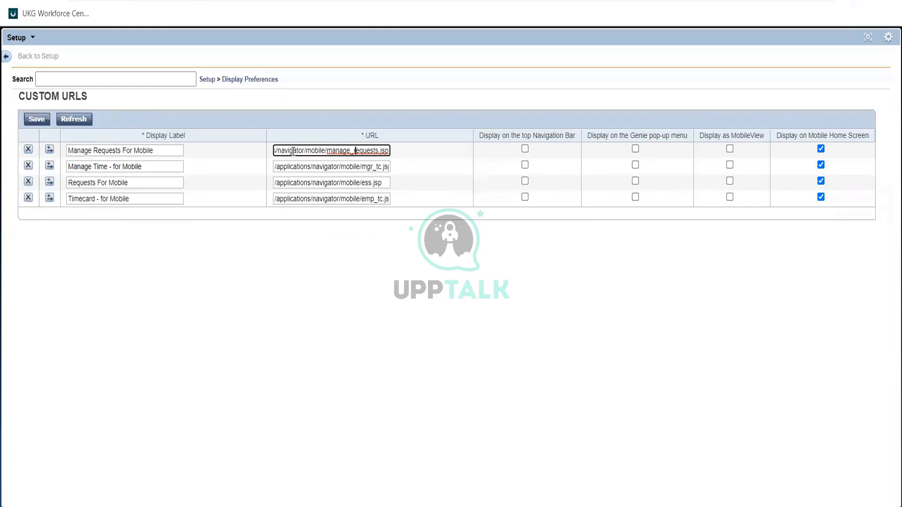
{"action": "key", "text": "Left"}
{"action": "key", "text": "Left"}
{"action": "key", "text": "Left"}
{"action": "key", "text": "Left"}
{"action": "key", "text": "Left"}
{"action": "key", "text": "Left"}
{"action": "key", "text": "Left"}
{"action": "key", "text": "Left"}
{"action": "key", "text": "Left"}
{"action": "key", "text": "Left"}
{"action": "key", "text": "Left"}
{"action": "key", "text": "Left"}
{"action": "key", "text": "Left"}
{"action": "key", "text": "Left"}
{"action": "key", "text": "Left"}
{"action": "key", "text": "Left"}
{"action": "key", "text": "Left"}
{"action": "key", "text": "Left"}
{"action": "key", "text": "Left"}
{"action": "key", "text": "Left"}
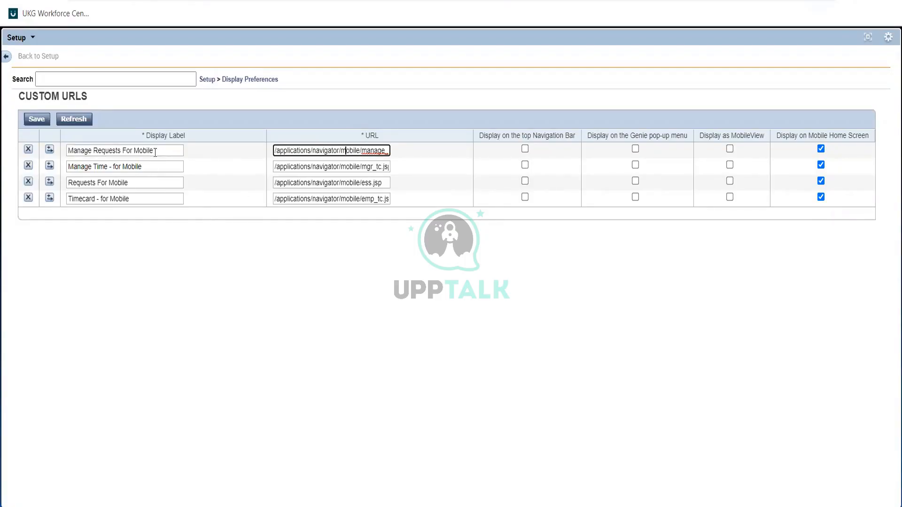
Read the Timecard - for Mobile entry's URL through to its end
{"action": "left_click", "coordinate": [163, 198]}
{"action": "left_click", "coordinate": [276, 196]}
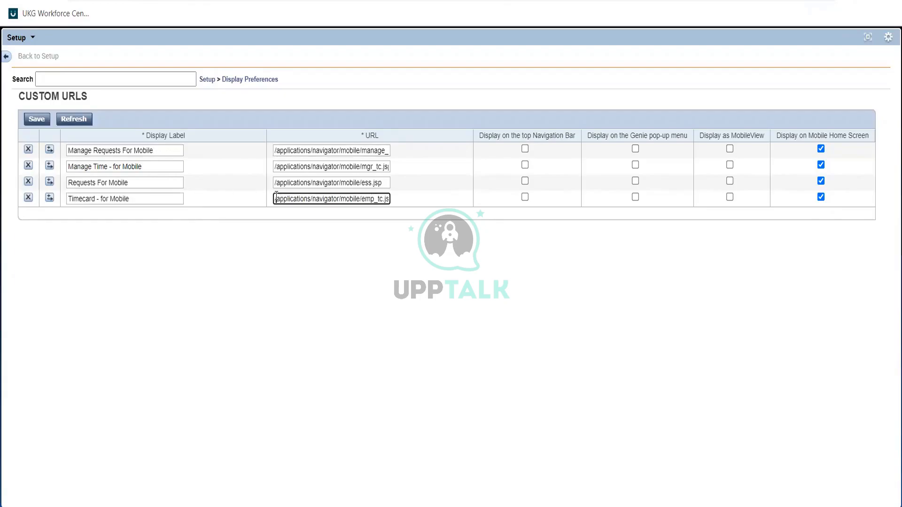
{"action": "left_click", "coordinate": [455, 187]}
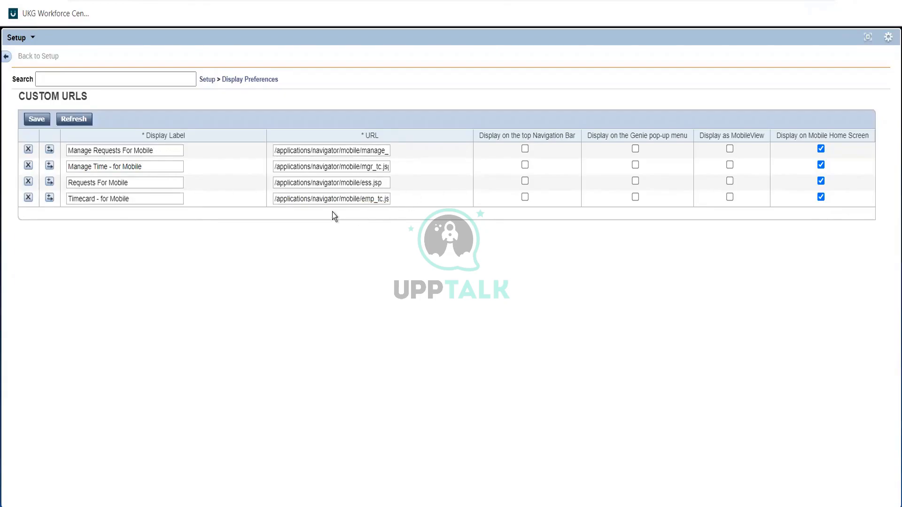
{"action": "left_click", "coordinate": [298, 201]}
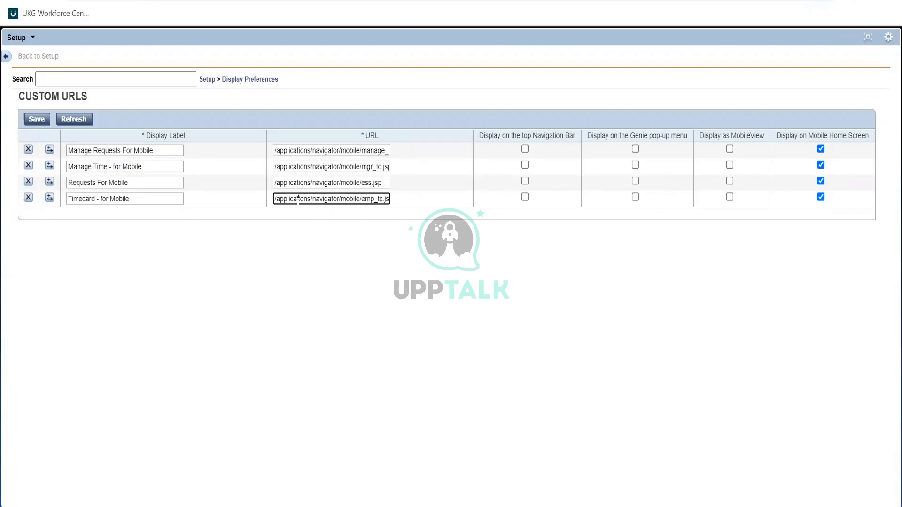
{"action": "key", "text": "End"}
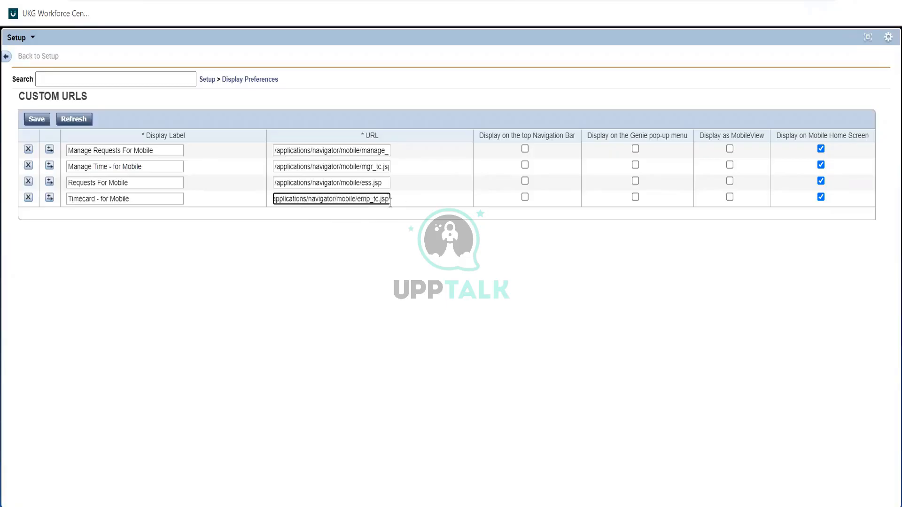
Examine the URL of the Requests For Mobile entry without editing it
{"action": "left_click", "coordinate": [369, 184]}
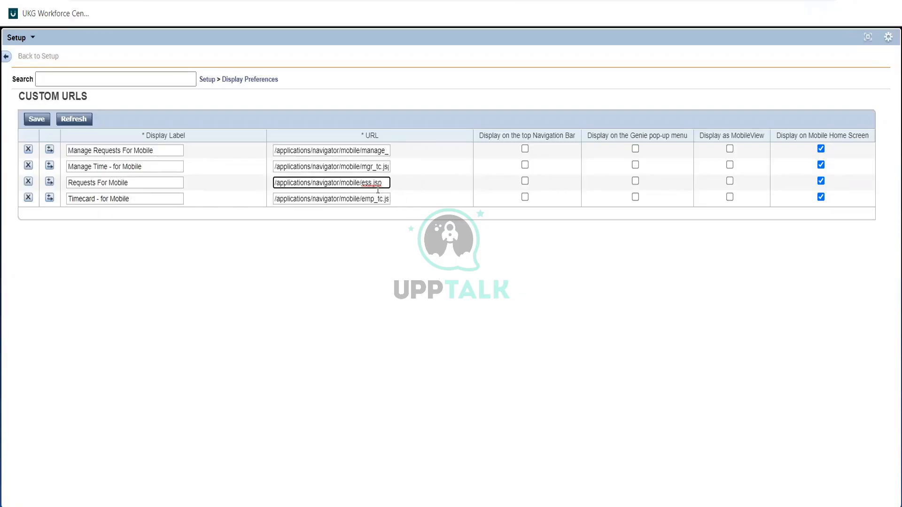
{"action": "left_click", "coordinate": [252, 195]}
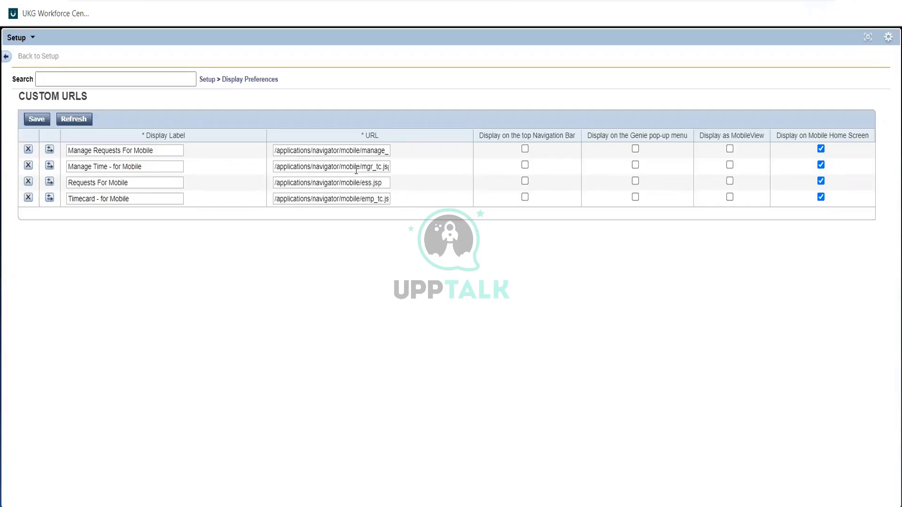
{"action": "left_click", "coordinate": [385, 186]}
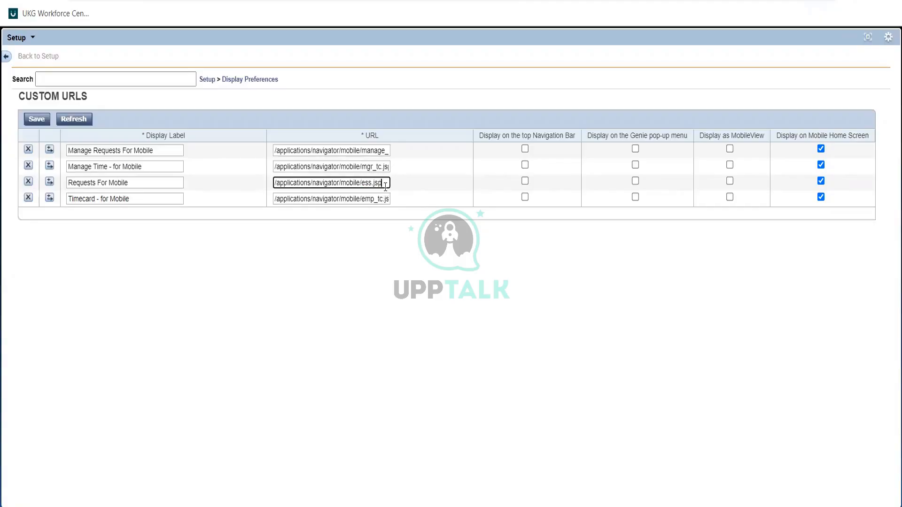
{"action": "key", "text": "Left"}
{"action": "key", "text": "Left"}
{"action": "key", "text": "Left"}
{"action": "key", "text": "Left"}
{"action": "key", "text": "Left"}
{"action": "key", "text": "Left"}
{"action": "key", "text": "Left"}
{"action": "key", "text": "Left"}
{"action": "key", "text": "Left"}
{"action": "key", "text": "Left"}
{"action": "key", "text": "Left"}
{"action": "key", "text": "Left"}
{"action": "key", "text": "Left"}
{"action": "key", "text": "Left"}
{"action": "key", "text": "Left"}
{"action": "key", "text": "Left"}
{"action": "key", "text": "Left"}
{"action": "key", "text": "Left"}
{"action": "key", "text": "Left"}
{"action": "key", "text": "Left"}
{"action": "key", "text": "Left"}
{"action": "key", "text": "Left"}
{"action": "key", "text": "Left"}
{"action": "key", "text": "Left"}
{"action": "key", "text": "Left"}
{"action": "key", "text": "Left"}
{"action": "key", "text": "Left"}
{"action": "key", "text": "Left"}
{"action": "key", "text": "Left"}
{"action": "key", "text": "Left"}
Compare the Manage Requests For Mobile and Manage Time - for Mobile labels, and reread the former's complete URL
{"action": "left_click", "coordinate": [148, 150]}
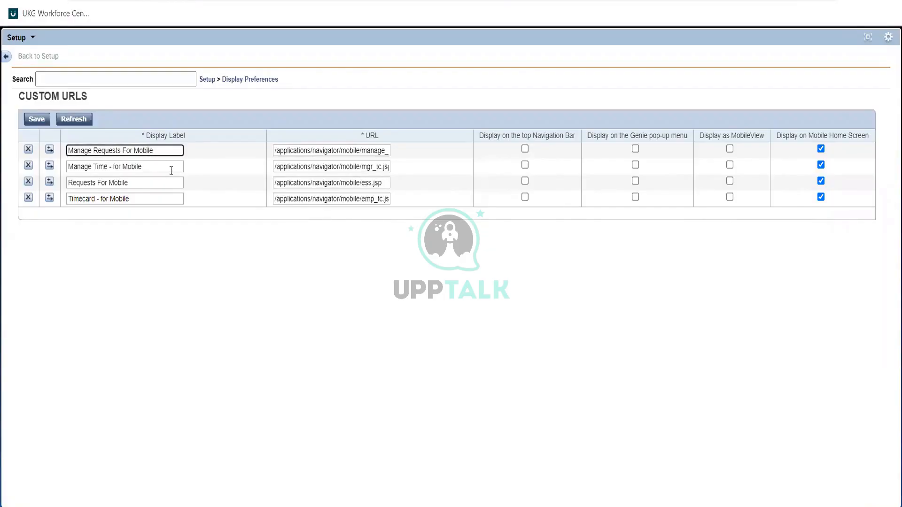
{"action": "left_click", "coordinate": [171, 170]}
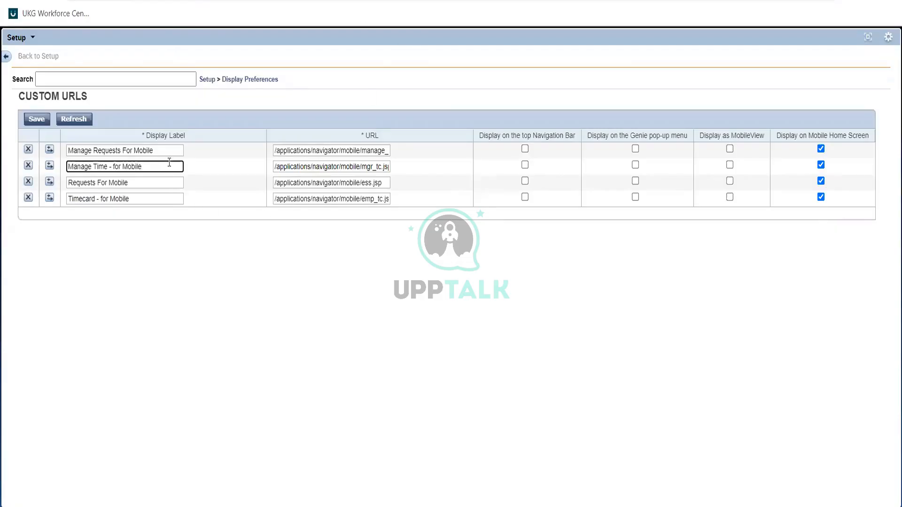
{"action": "left_click", "coordinate": [180, 151]}
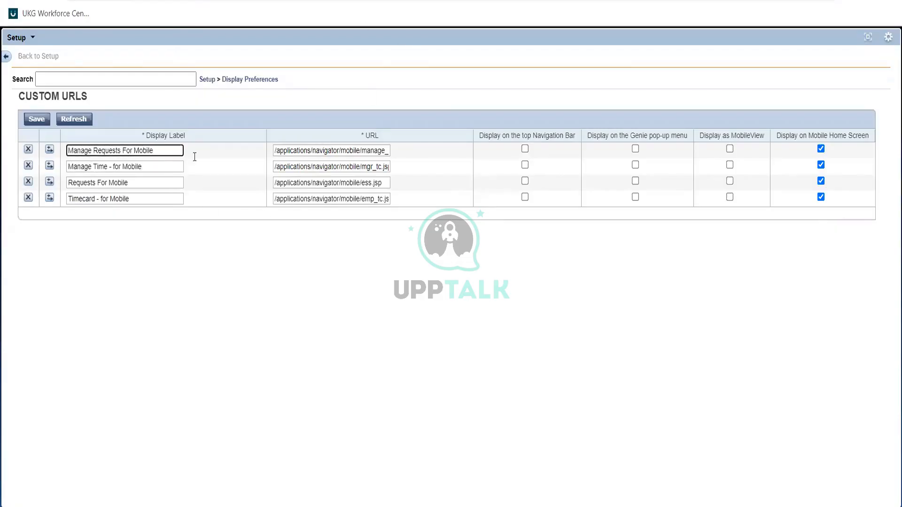
{"action": "left_click", "coordinate": [290, 154]}
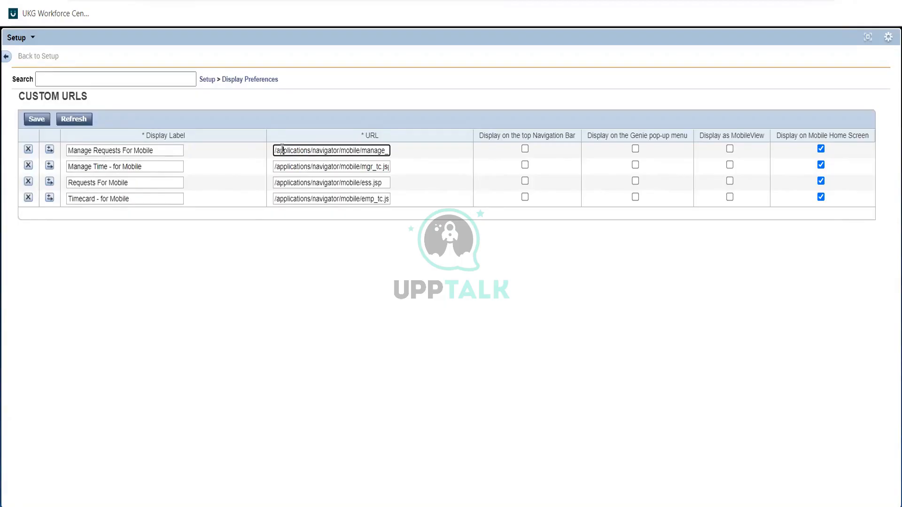
{"action": "key", "text": "Right"}
{"action": "key", "text": "Right"}
{"action": "key", "text": "Right"}
{"action": "key", "text": "Right"}
{"action": "key", "text": "Right"}
{"action": "key", "text": "Right"}
{"action": "key", "text": "Right"}
{"action": "key", "text": "Right"}
{"action": "key", "text": "Right"}
{"action": "key", "text": "Right"}
{"action": "key", "text": "Right"}
{"action": "key", "text": "Right"}
{"action": "key", "text": "Right"}
{"action": "key", "text": "Right"}
{"action": "key", "text": "Right"}
{"action": "key", "text": "Right"}
{"action": "key", "text": "Right"}
{"action": "key", "text": "Right"}
{"action": "key", "text": "Right"}
{"action": "key", "text": "Right"}
{"action": "key", "text": "Right"}
{"action": "key", "text": "Right"}
{"action": "key", "text": "Right"}
{"action": "key", "text": "Right"}
{"action": "key", "text": "Right"}
{"action": "key", "text": "Right"}
{"action": "key", "text": "Right"}
{"action": "key", "text": "Right"}
{"action": "key", "text": "Right"}
{"action": "key", "text": "Right"}
{"action": "key", "text": "Right"}
{"action": "key", "text": "Right"}
{"action": "key", "text": "Right"}
{"action": "key", "text": "Right"}
{"action": "key", "text": "Right"}
{"action": "key", "text": "Right"}
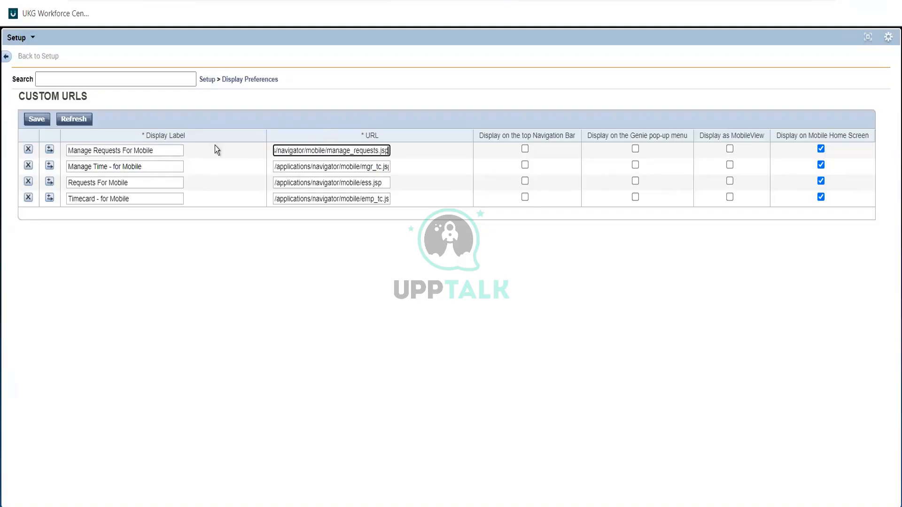
{"action": "double_click", "coordinate": [155, 152]}
{"action": "left_click", "coordinate": [231, 152]}
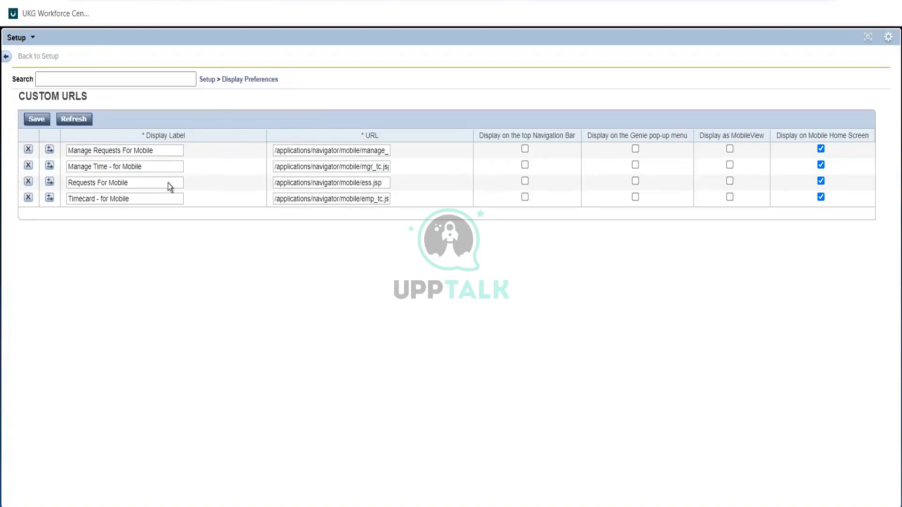
Read the complete URL of the Manage Time - for Mobile entry from start to end
{"action": "left_click", "coordinate": [140, 165]}
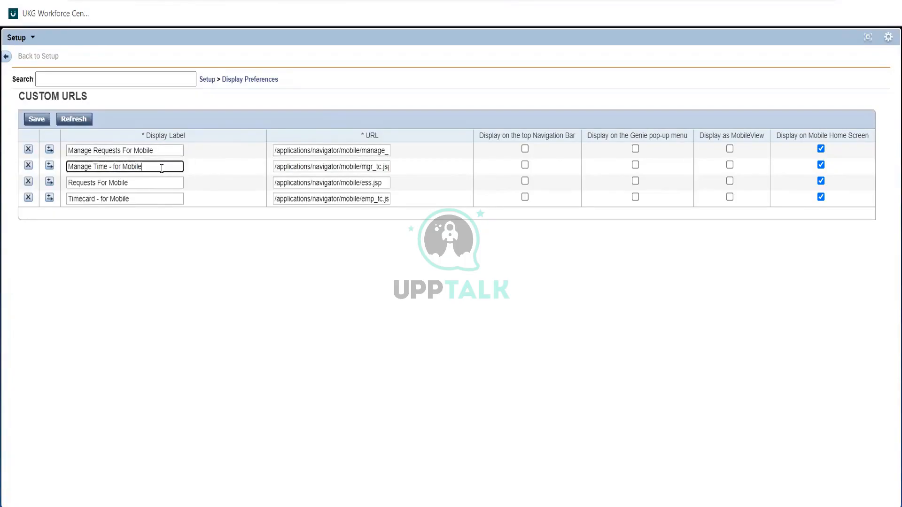
{"action": "left_click", "coordinate": [277, 161]}
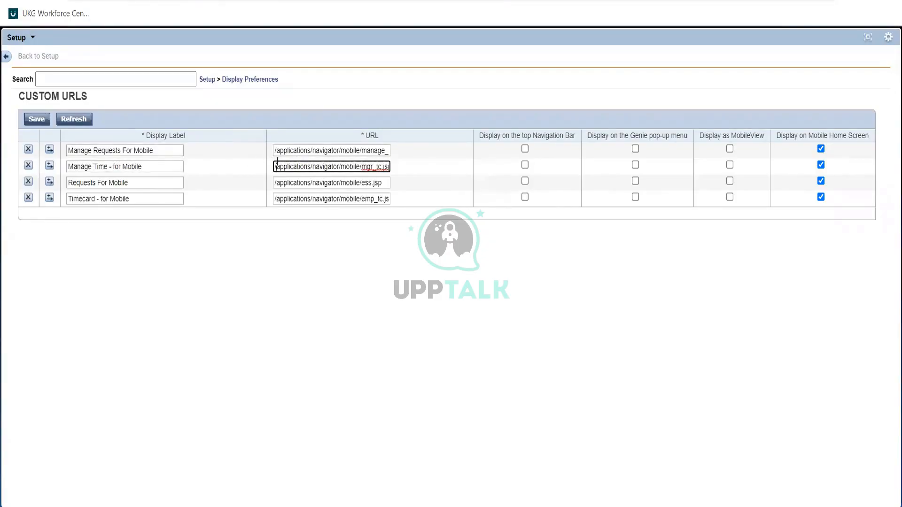
{"action": "key", "text": "Right"}
{"action": "key", "text": "Right"}
{"action": "key", "text": "Right"}
{"action": "key", "text": "Right"}
{"action": "key", "text": "Right"}
{"action": "key", "text": "Right"}
{"action": "key", "text": "Right"}
{"action": "key", "text": "Right"}
{"action": "key", "text": "Right"}
{"action": "key", "text": "Right"}
{"action": "key", "text": "Right"}
{"action": "key", "text": "Right"}
{"action": "key", "text": "Right"}
{"action": "key", "text": "Right"}
{"action": "key", "text": "Right"}
{"action": "key", "text": "Right"}
{"action": "key", "text": "Right"}
{"action": "key", "text": "Right"}
{"action": "key", "text": "Right"}
{"action": "key", "text": "Right"}
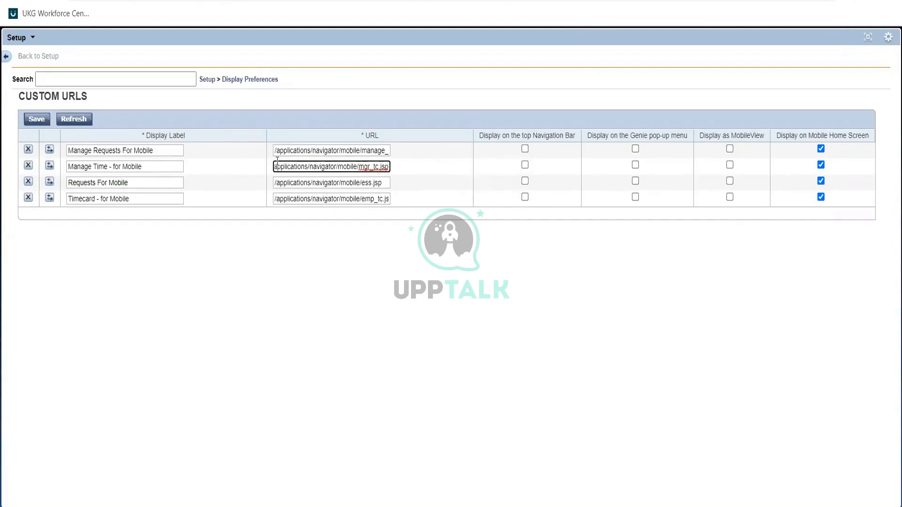
{"action": "key", "text": "Left"}
{"action": "key", "text": "Left"}
{"action": "key", "text": "Left"}
{"action": "key", "text": "Left"}
{"action": "key", "text": "Left"}
{"action": "key", "text": "Left"}
{"action": "key", "text": "Left"}
{"action": "key", "text": "Left"}
{"action": "key", "text": "Left"}
{"action": "key", "text": "Left"}
{"action": "key", "text": "Left"}
{"action": "key", "text": "Left"}
{"action": "key", "text": "Left"}
{"action": "key", "text": "Left"}
{"action": "key", "text": "Left"}
{"action": "key", "text": "Left"}
{"action": "key", "text": "Left"}
{"action": "key", "text": "Left"}
{"action": "key", "text": "Left"}
{"action": "key", "text": "Left"}
{"action": "key", "text": "Left"}
{"action": "key", "text": "Left"}
{"action": "key", "text": "Left"}
{"action": "key", "text": "Left"}
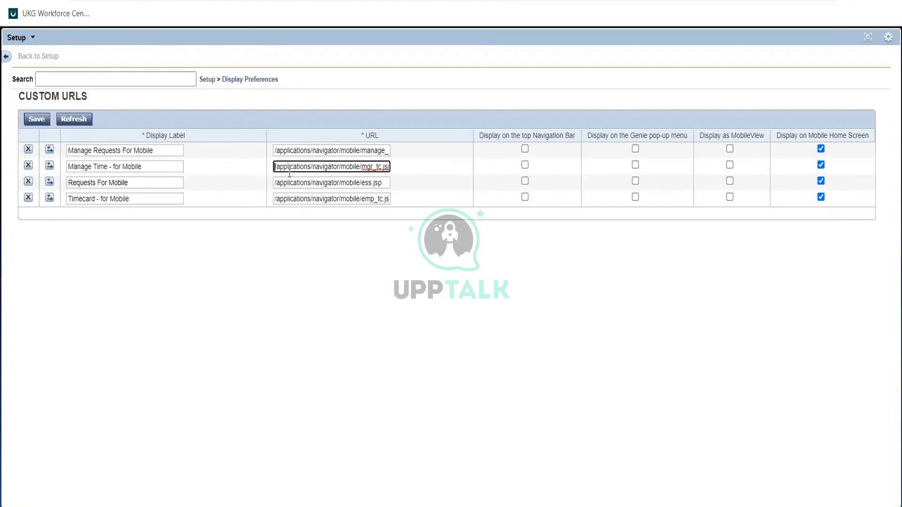
{"action": "key", "text": "Right"}
{"action": "key", "text": "Right"}
{"action": "key", "text": "Right"}
{"action": "key", "text": "Right"}
{"action": "key", "text": "Right"}
{"action": "key", "text": "Right"}
{"action": "key", "text": "Right"}
{"action": "key", "text": "Right"}
{"action": "key", "text": "Right"}
{"action": "key", "text": "Right"}
{"action": "key", "text": "Right"}
{"action": "key", "text": "Right"}
{"action": "key", "text": "Right"}
{"action": "key", "text": "Right"}
{"action": "key", "text": "Right"}
{"action": "key", "text": "Right"}
{"action": "key", "text": "Right"}
{"action": "key", "text": "Right"}
{"action": "key", "text": "Right"}
{"action": "key", "text": "Right"}
{"action": "key", "text": "Right"}
{"action": "key", "text": "Right"}
{"action": "key", "text": "Right"}
{"action": "key", "text": "Right"}
{"action": "key", "text": "Right"}
{"action": "key", "text": "Right"}
{"action": "key", "text": "Right"}
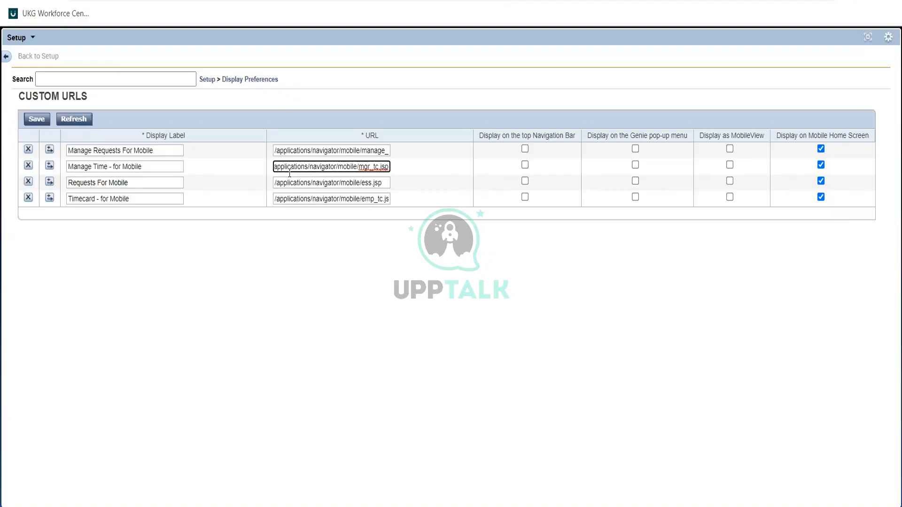
Review the display labels of the Manage Time - for Mobile, Requests For Mobile and Timecard - for Mobile entries
{"action": "left_click", "coordinate": [154, 170]}
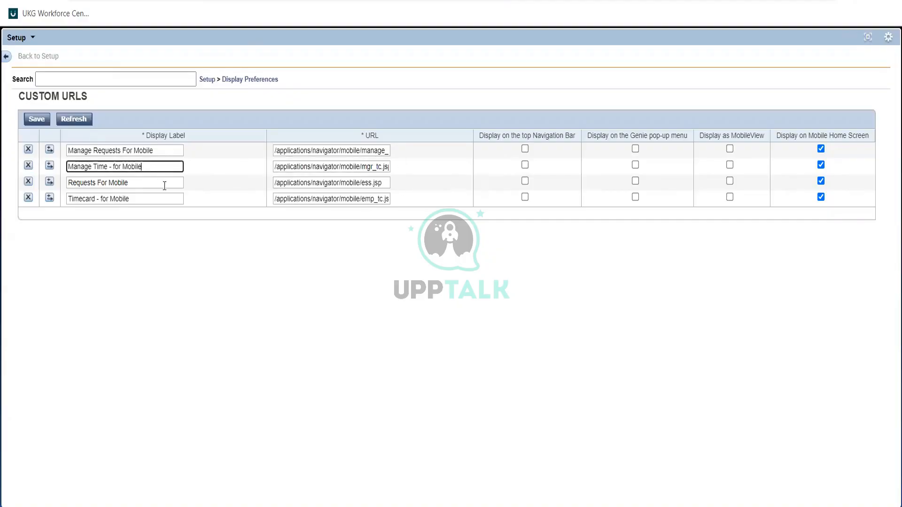
{"action": "left_click", "coordinate": [164, 184]}
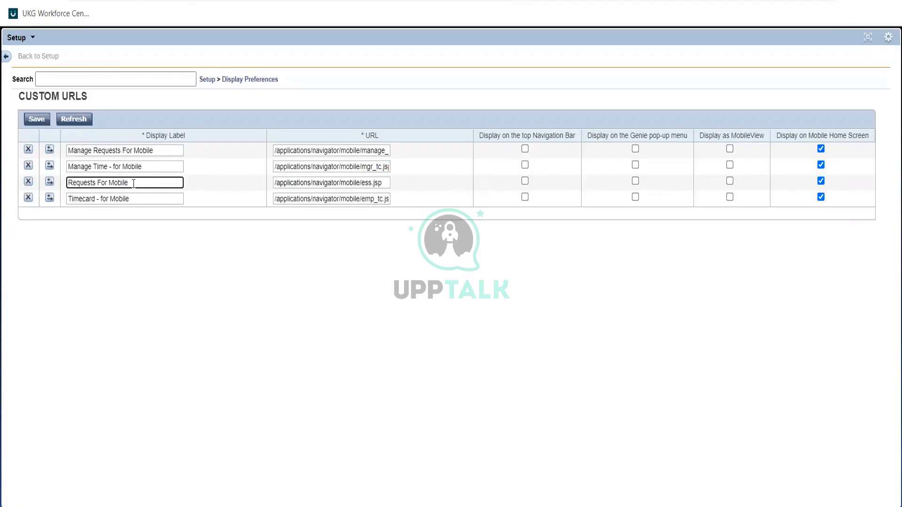
{"action": "left_click", "coordinate": [142, 208]}
{"action": "left_click", "coordinate": [142, 202]}
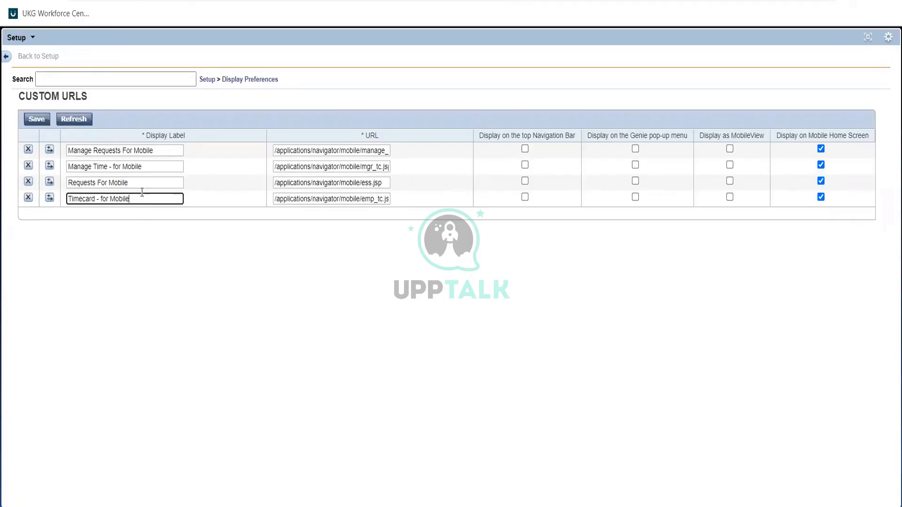
{"action": "left_click", "coordinate": [142, 186]}
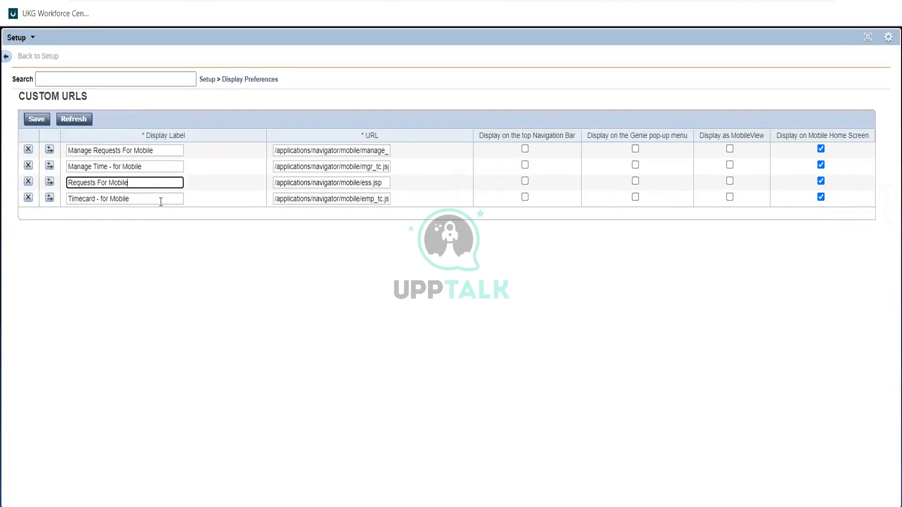
{"action": "left_click", "coordinate": [154, 200]}
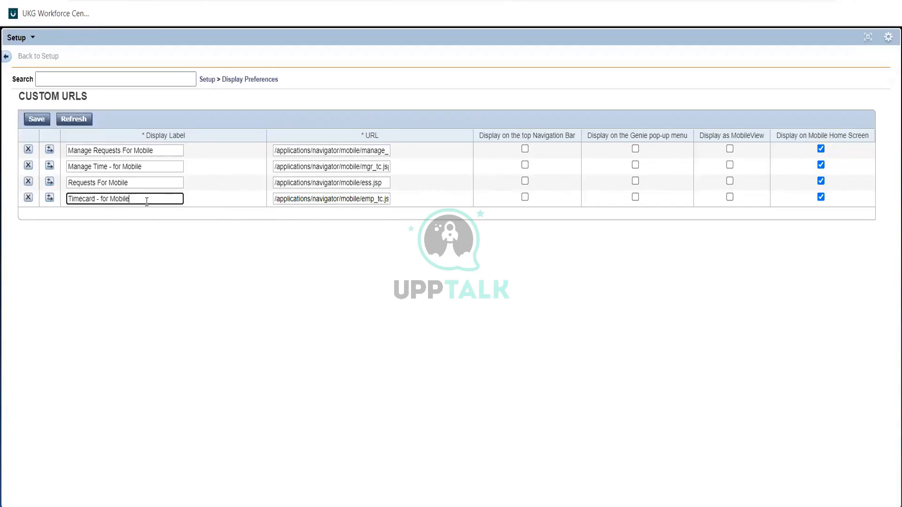
Look over the Display Preferences list and the Custom URLs table, including the Requests For Mobile URL
{"action": "left_click", "coordinate": [251, 82]}
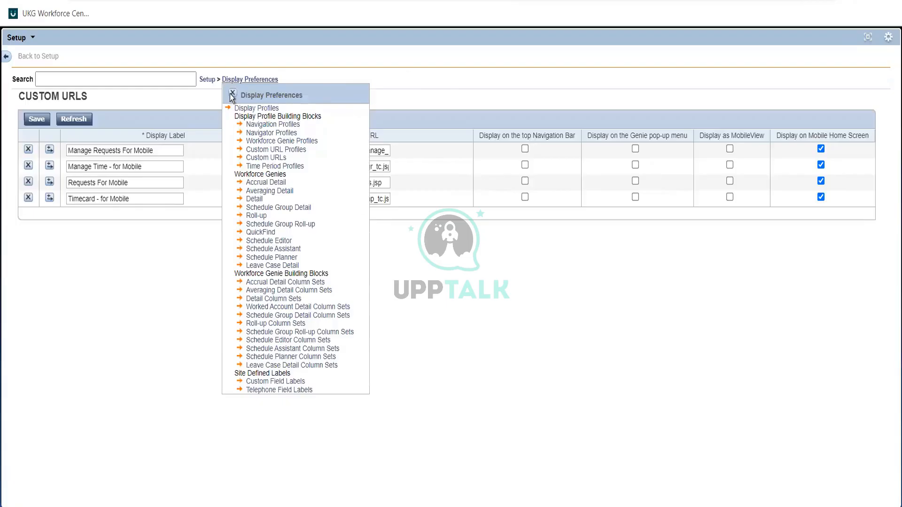
{"action": "left_click", "coordinate": [232, 94]}
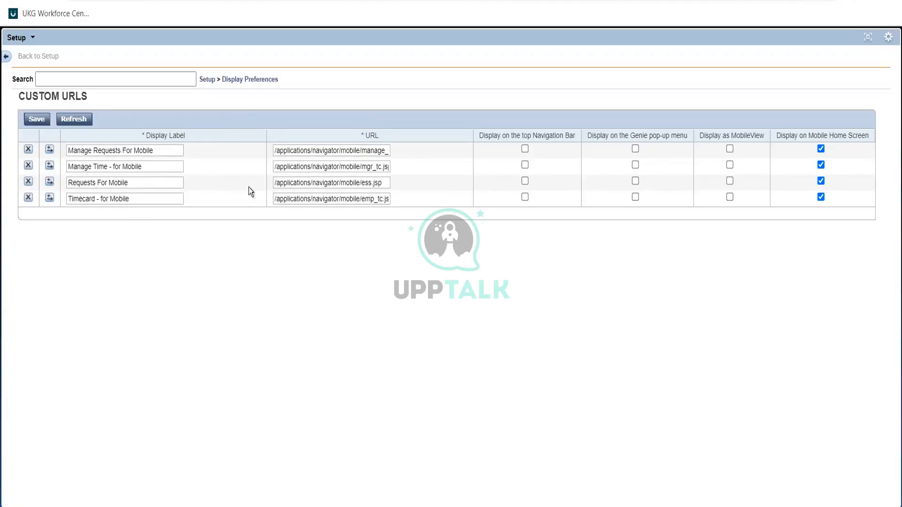
{"action": "left_click_drag", "start_coordinate": [274, 184], "coordinate": [418, 198]}
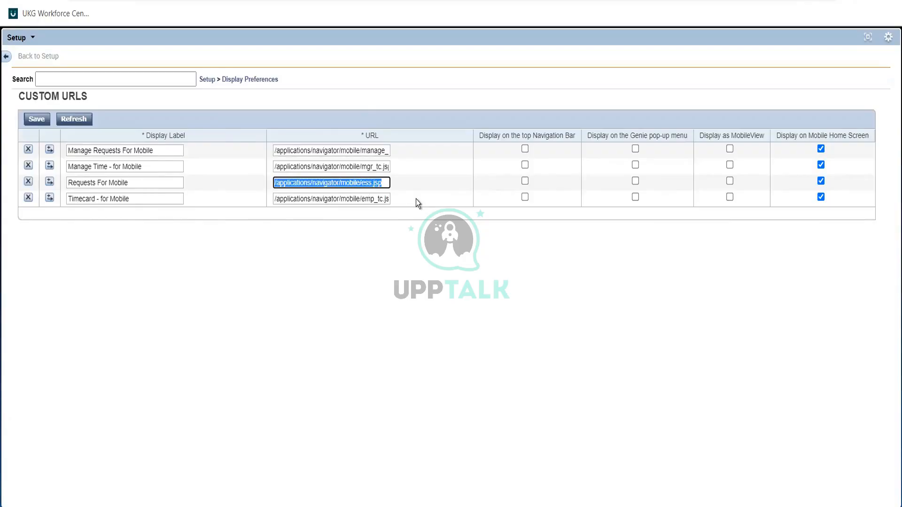
{"action": "left_click", "coordinate": [169, 214]}
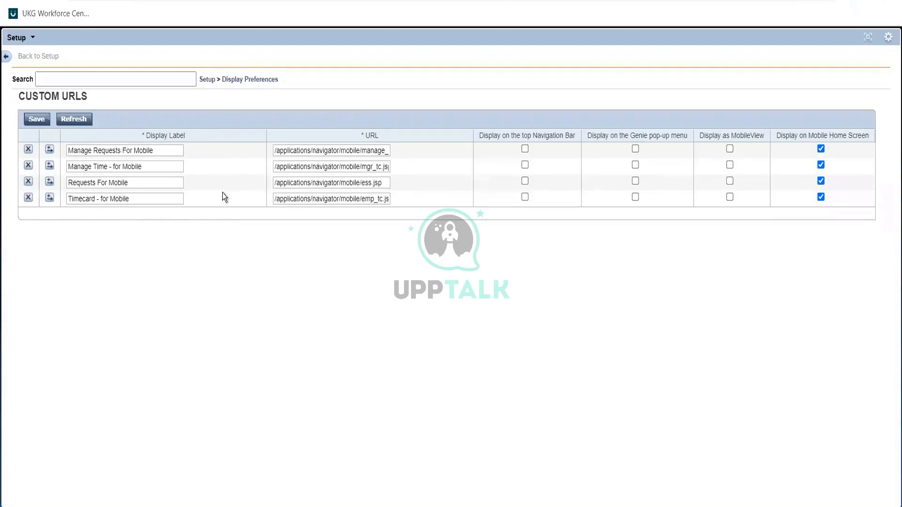
{"action": "left_click_drag", "start_coordinate": [222, 193], "coordinate": [176, 140]}
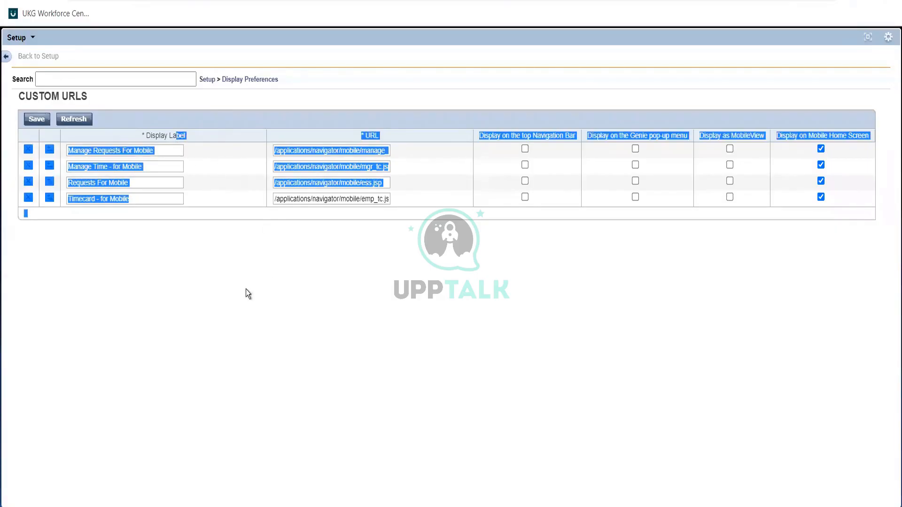
{"action": "left_click", "coordinate": [202, 233]}
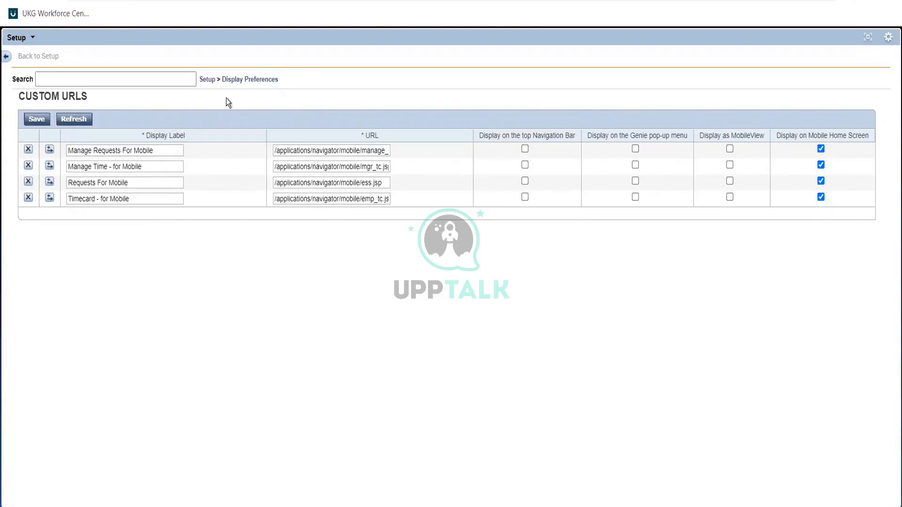
{"action": "left_click", "coordinate": [250, 81]}
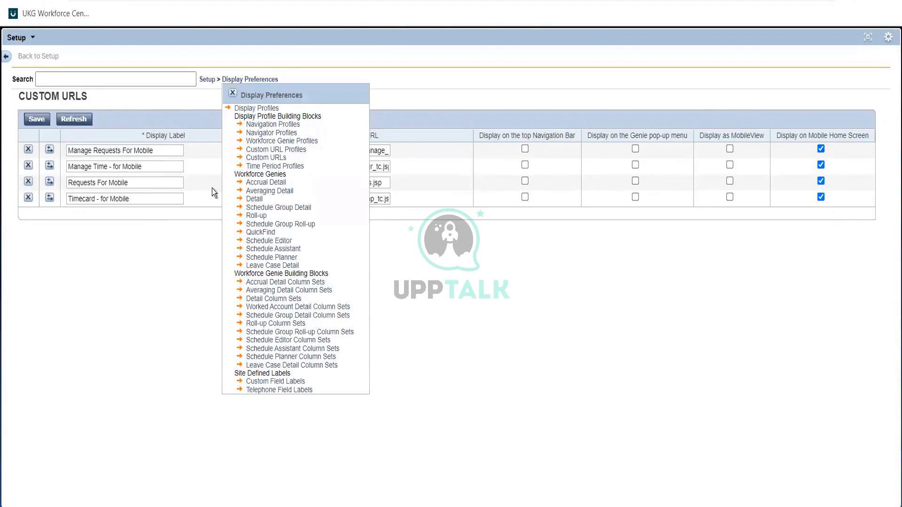
{"action": "left_click", "coordinate": [233, 93]}
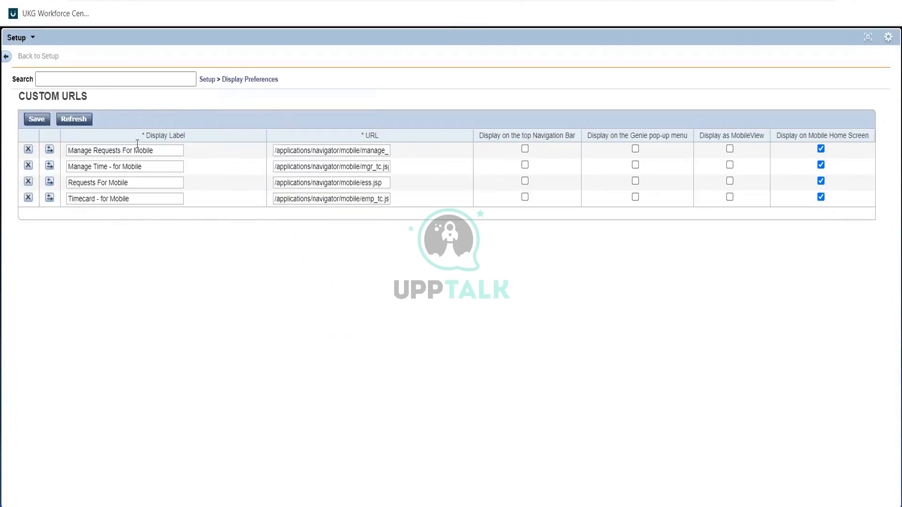
Compare the labels and URLs of the Requests For Mobile and Timecard - for Mobile entries
{"action": "left_click", "coordinate": [142, 198]}
{"action": "left_click", "coordinate": [136, 183]}
{"action": "left_click", "coordinate": [135, 196]}
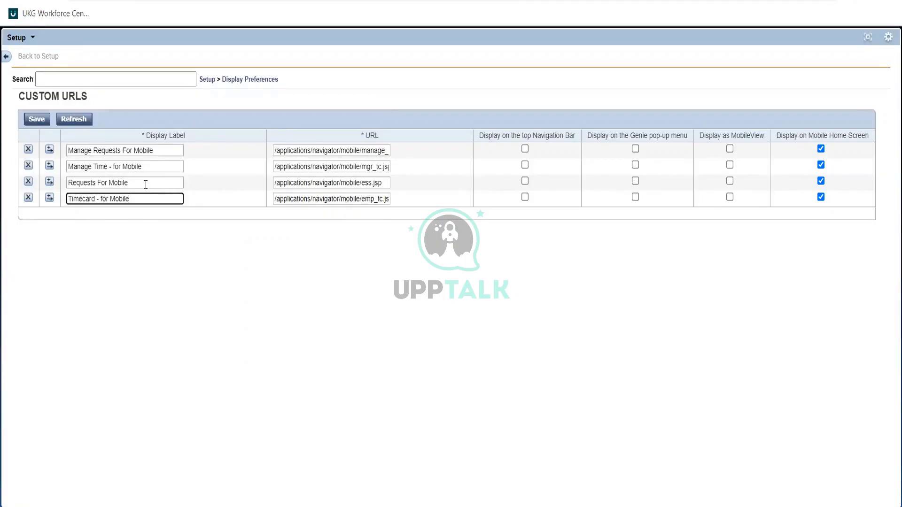
{"action": "left_click", "coordinate": [145, 183]}
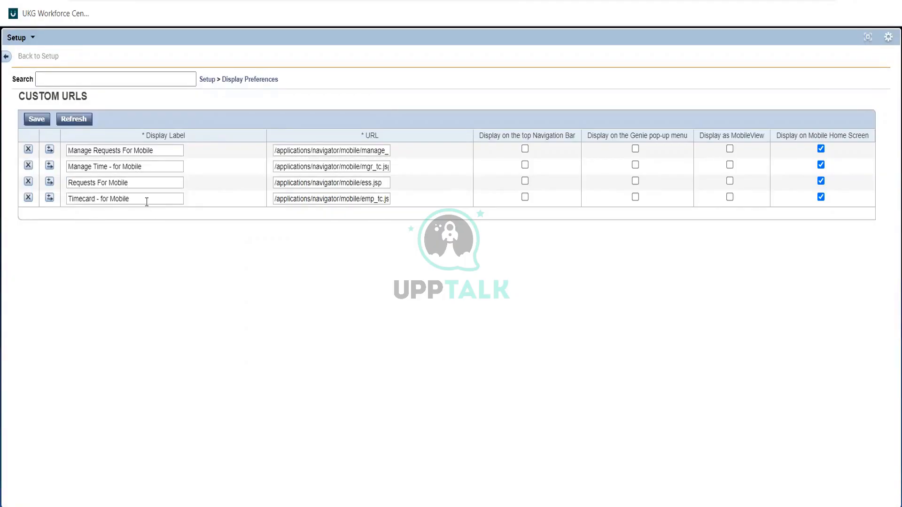
{"action": "left_click", "coordinate": [147, 202]}
{"action": "left_click", "coordinate": [151, 185]}
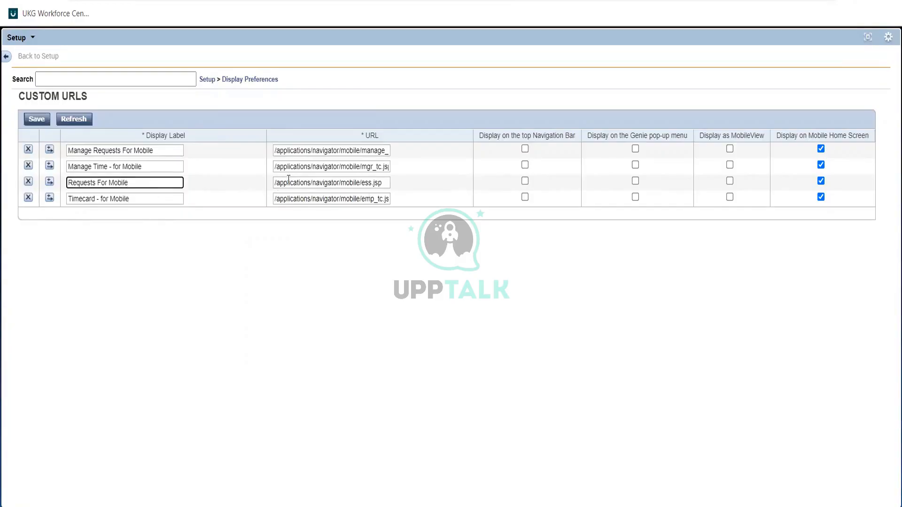
{"action": "left_click", "coordinate": [324, 181]}
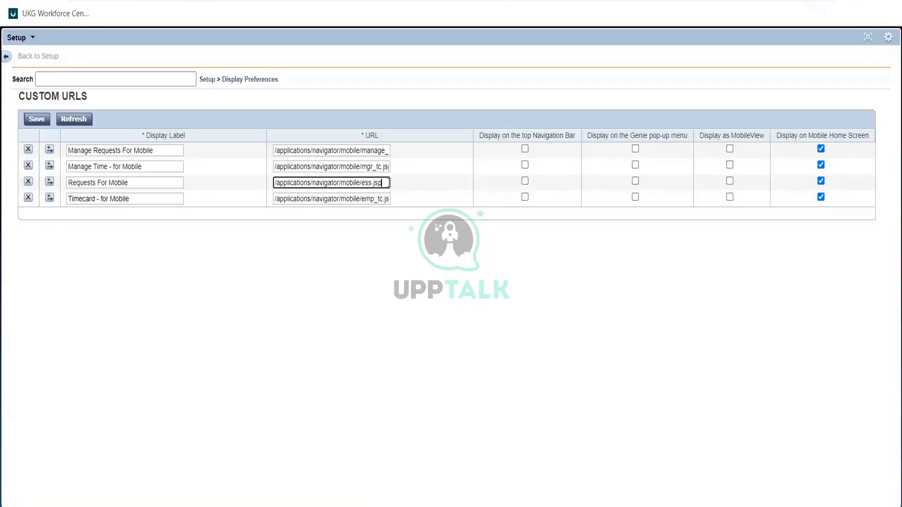
{"action": "left_click", "coordinate": [377, 201]}
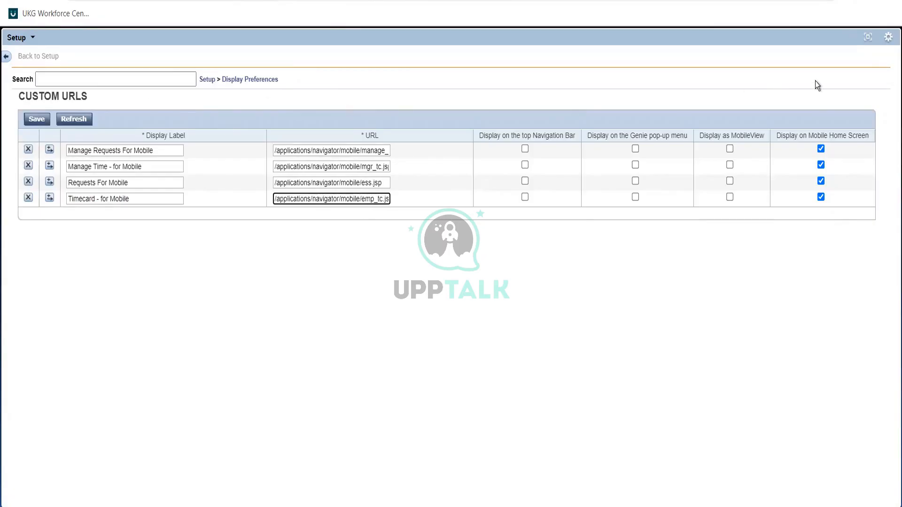
Open Custom URL Profiles from Display Preferences and show the Setup widget maximized
{"action": "left_click", "coordinate": [869, 37]}
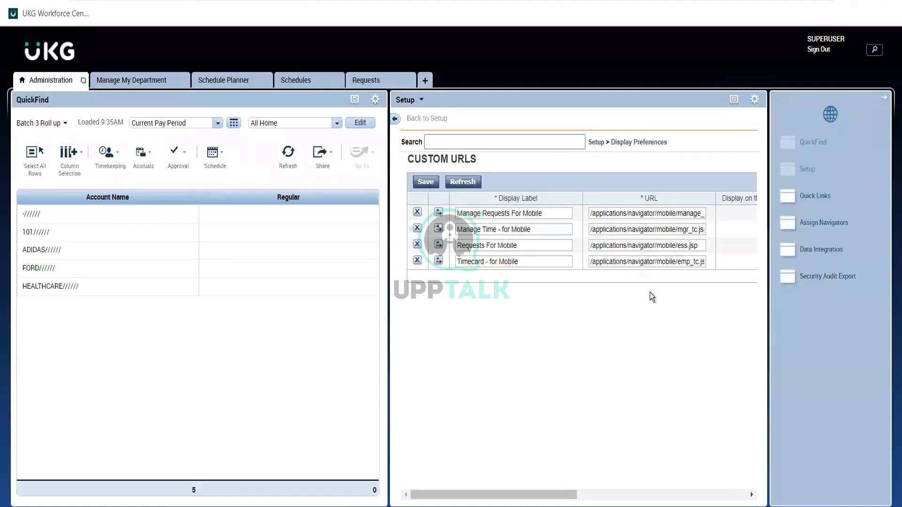
{"action": "left_click", "coordinate": [668, 257]}
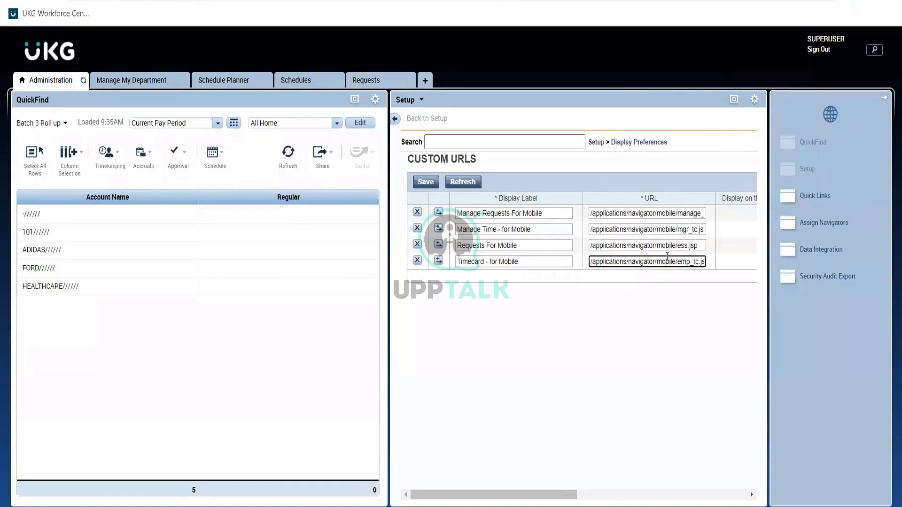
{"action": "left_click", "coordinate": [622, 147]}
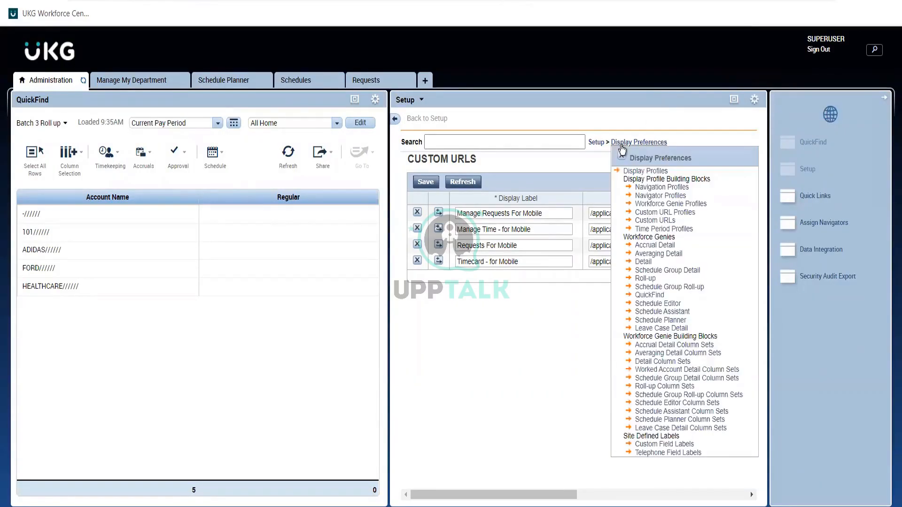
{"action": "left_click", "coordinate": [690, 215]}
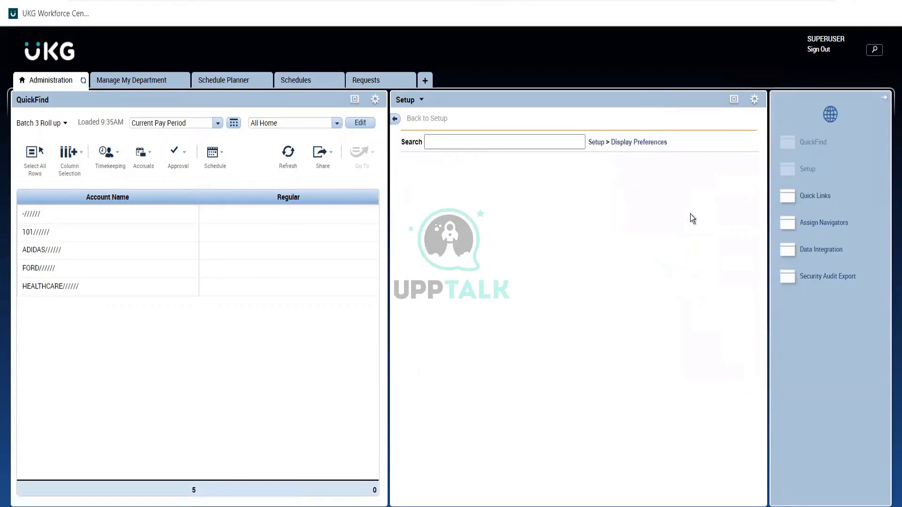
{"action": "left_click", "coordinate": [734, 100]}
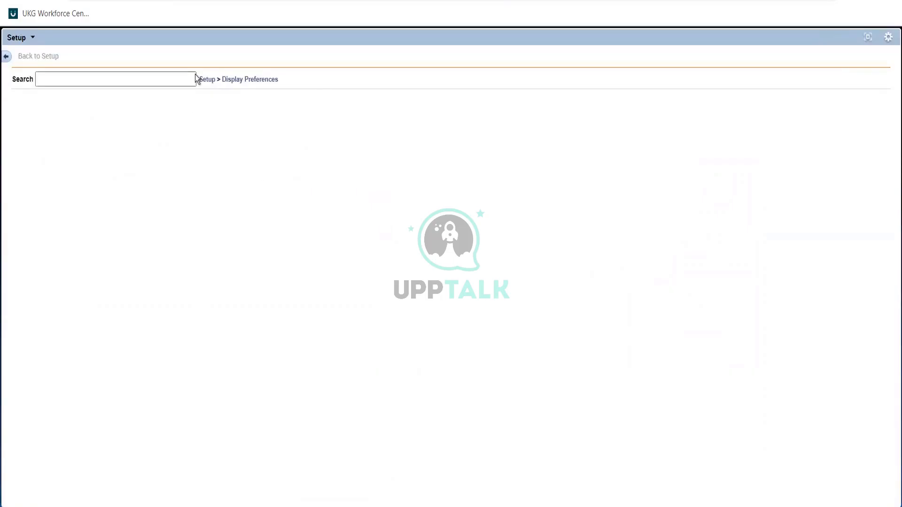
{"action": "left_click", "coordinate": [241, 82]}
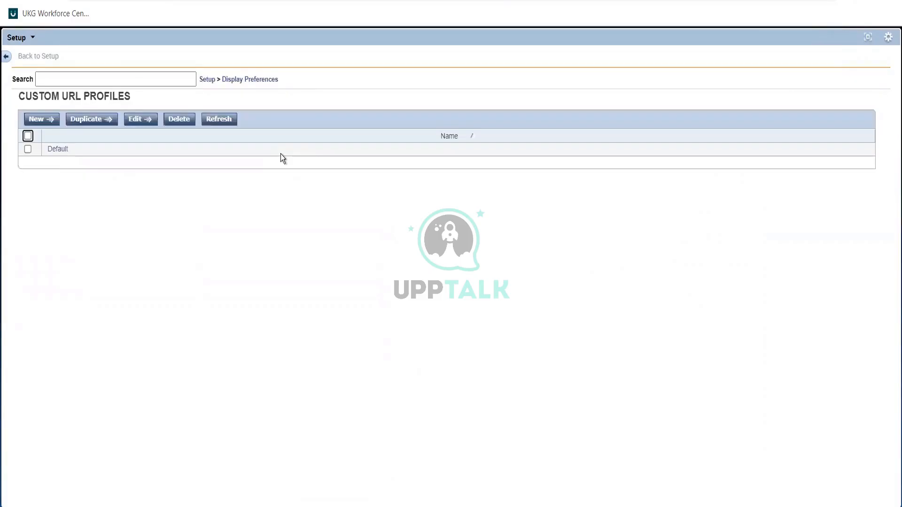
Open the Default custom URL profile and examine its Navigation Bar, Genie Shortcut Menu, MobileViews and Mobile Home Screen URLs
{"action": "left_click", "coordinate": [66, 150]}
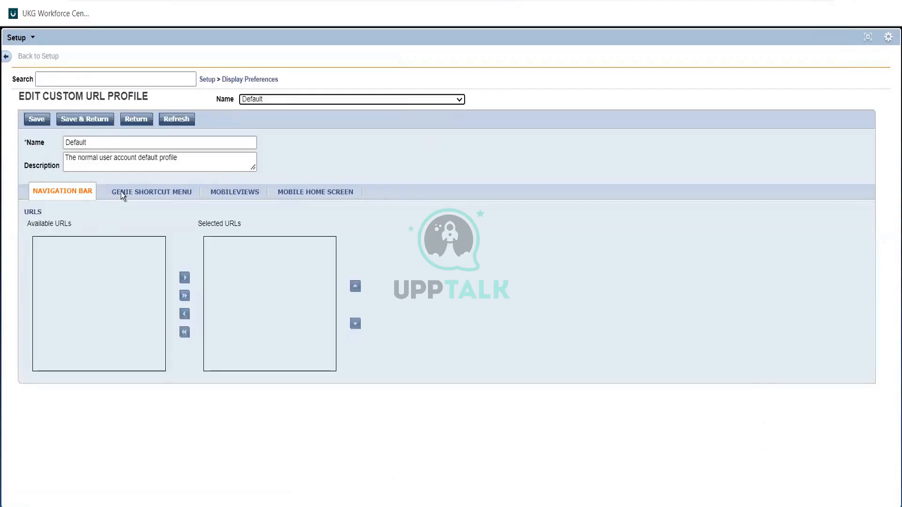
{"action": "left_click", "coordinate": [149, 193]}
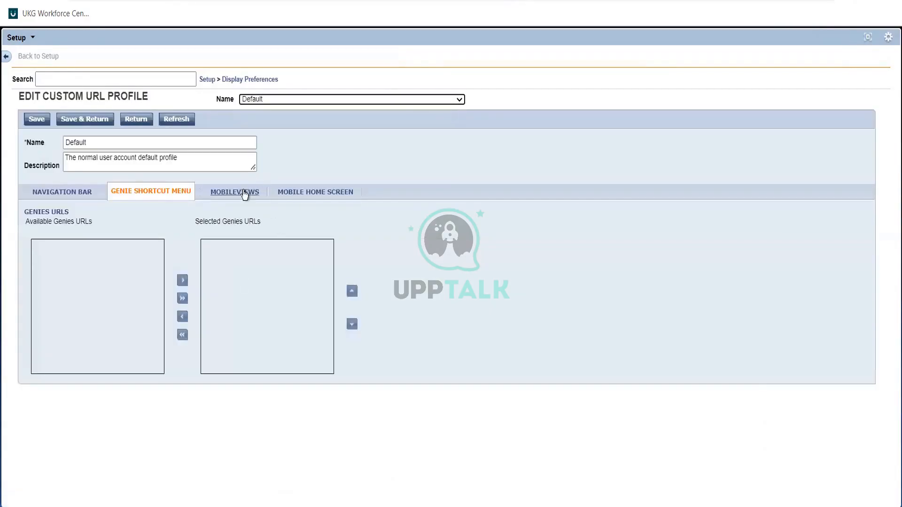
{"action": "left_click", "coordinate": [243, 191]}
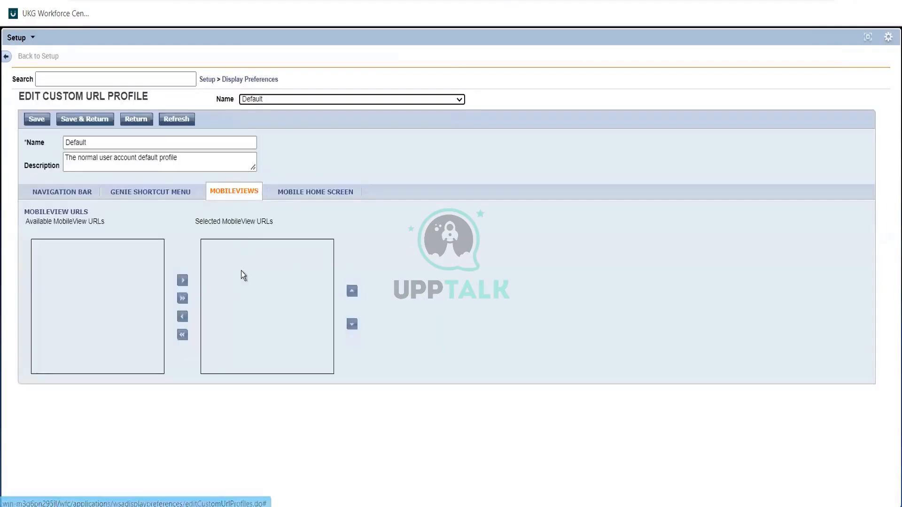
{"action": "left_click", "coordinate": [302, 192]}
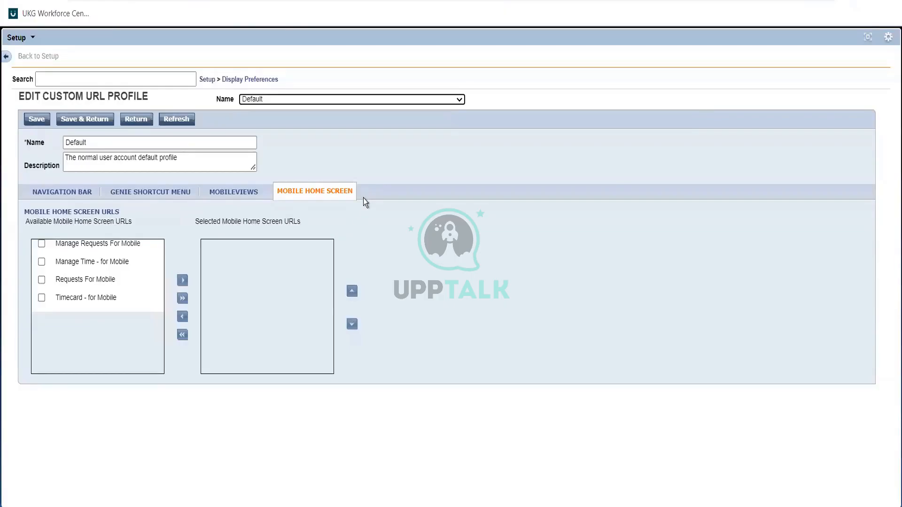
{"action": "left_click_drag", "start_coordinate": [362, 198], "coordinate": [297, 194]}
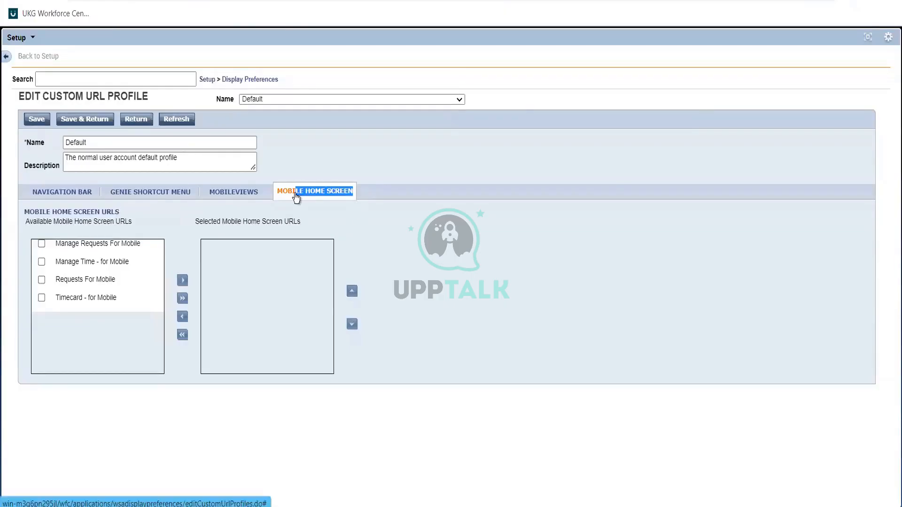
{"action": "left_click", "coordinate": [145, 257]}
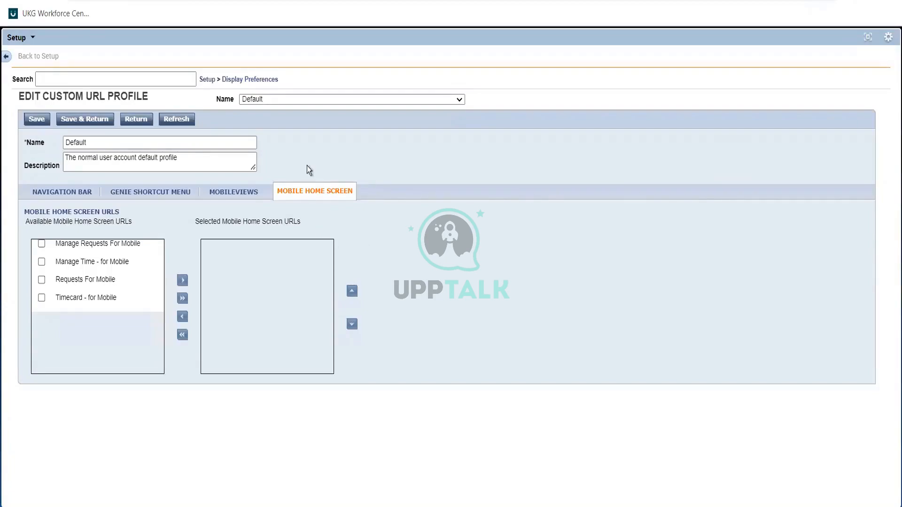
Point out Custom URL Profiles and Custom URLs in the Display Preferences list and restore the Setup widget to normal size
{"action": "left_click", "coordinate": [257, 81]}
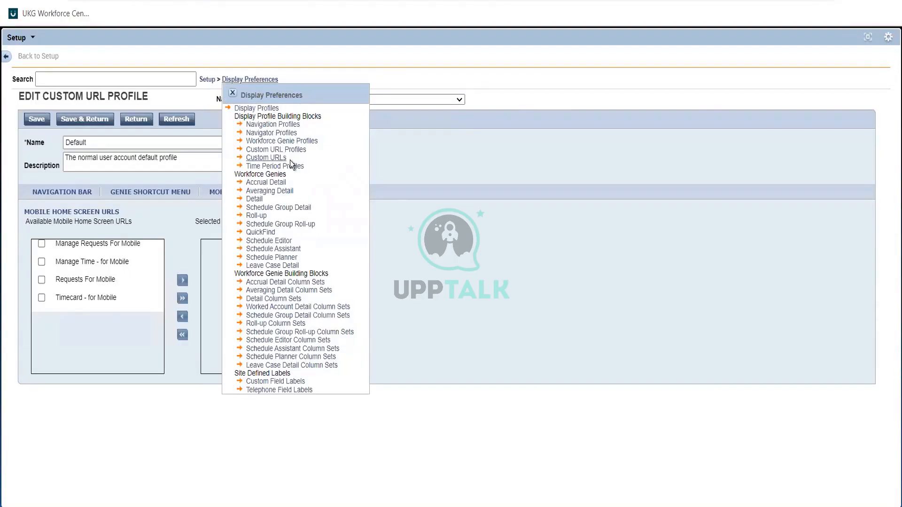
{"action": "left_click_drag", "start_coordinate": [288, 159], "coordinate": [243, 148]}
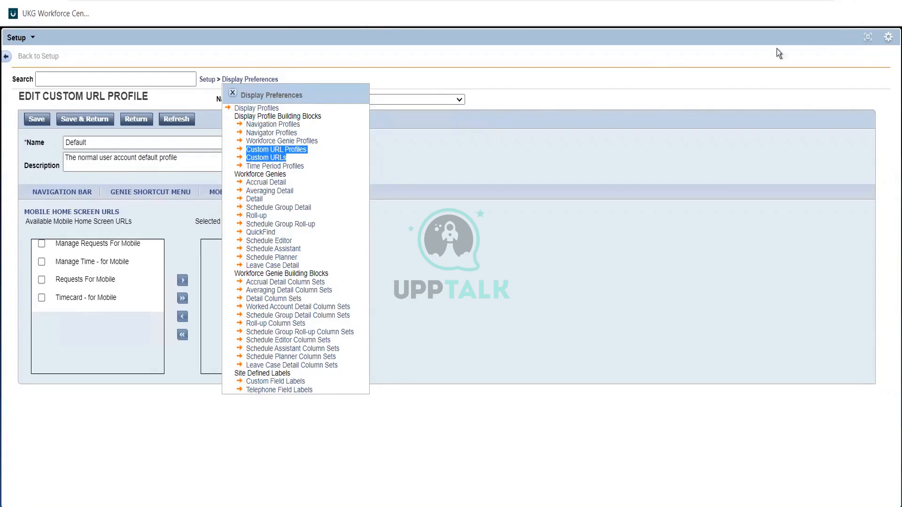
{"action": "left_click", "coordinate": [869, 38]}
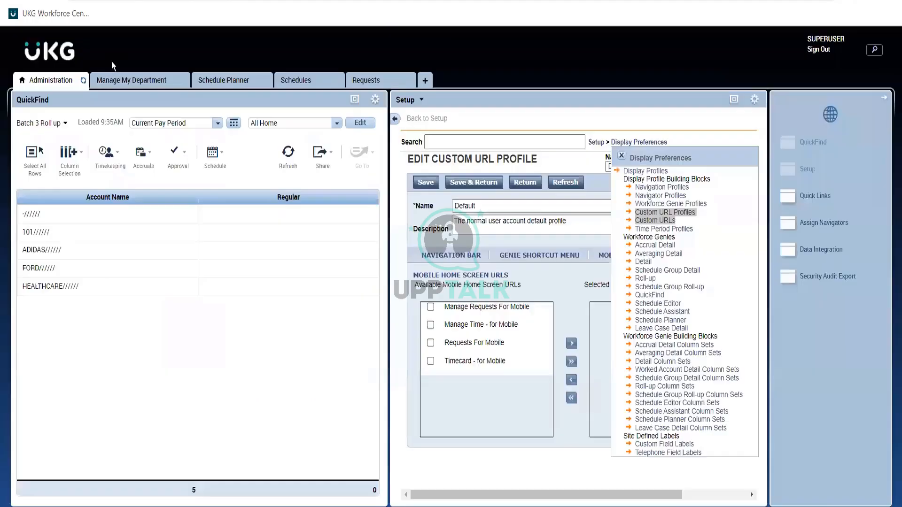
Show the Schedule Planner in Gantt View and look at Manage My Department before returning to Administration
{"action": "left_click", "coordinate": [239, 82]}
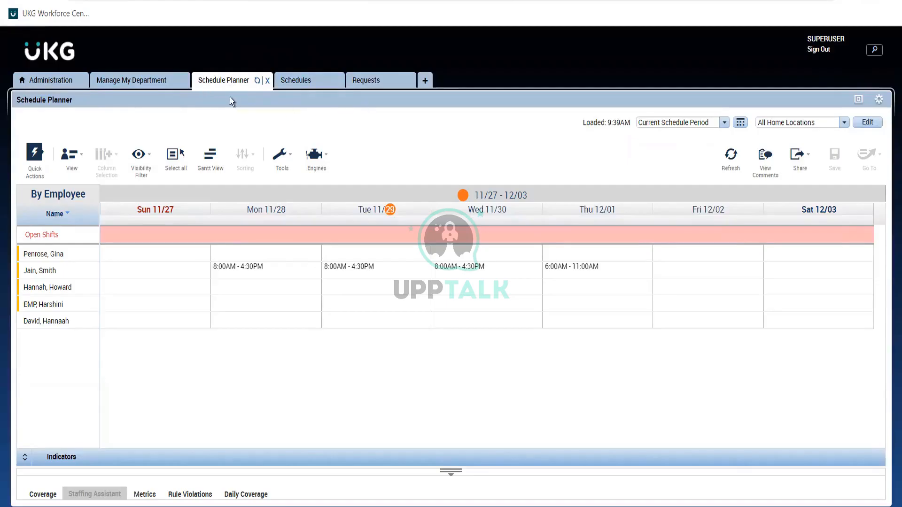
{"action": "left_click", "coordinate": [200, 166]}
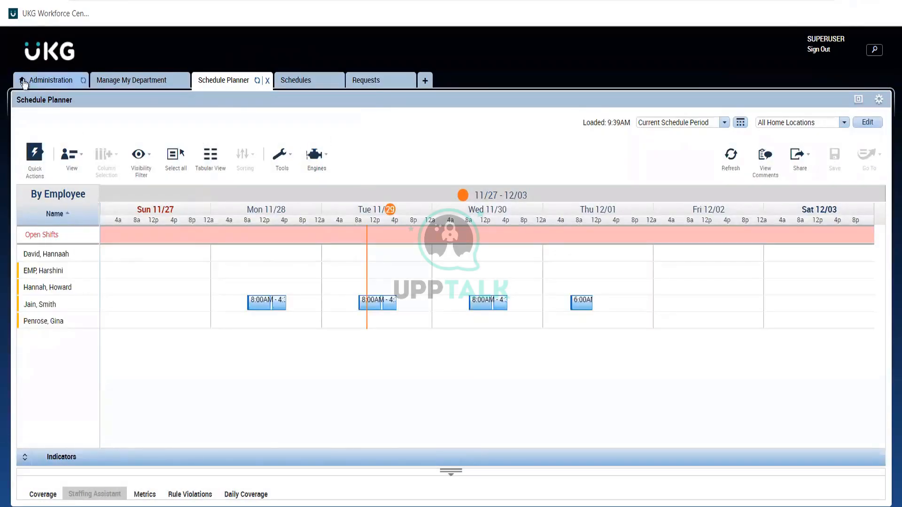
{"action": "left_click", "coordinate": [118, 85]}
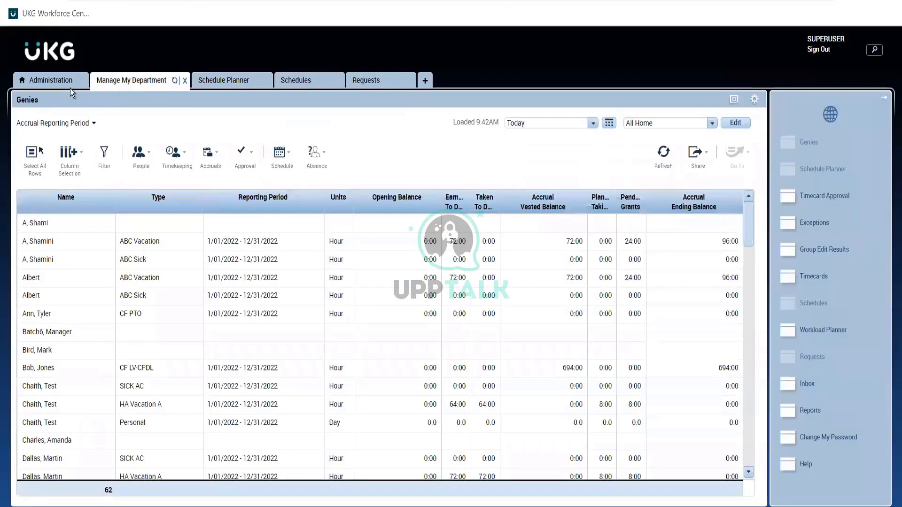
{"action": "left_click", "coordinate": [63, 85]}
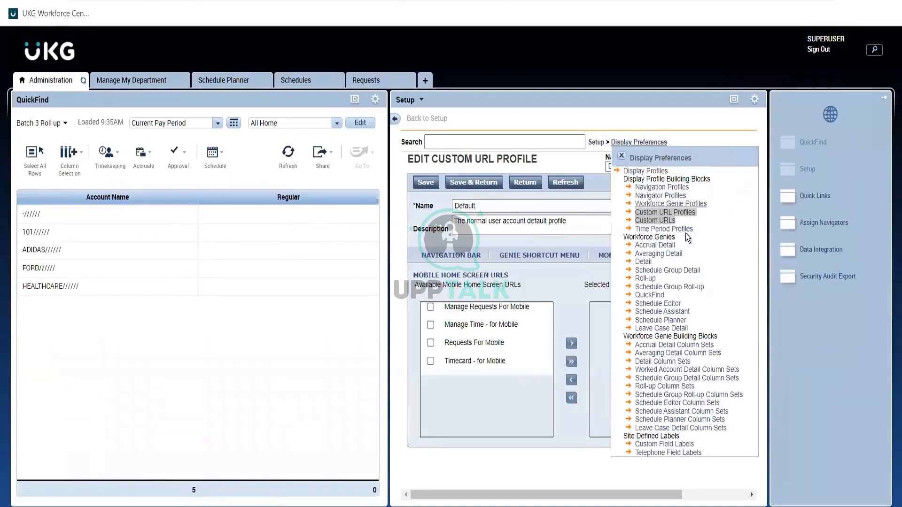
Highlight the entries from Display Profiles to Workforce Genie Profiles and open the Workforce Genie Profiles list
{"action": "left_click", "coordinate": [653, 221]}
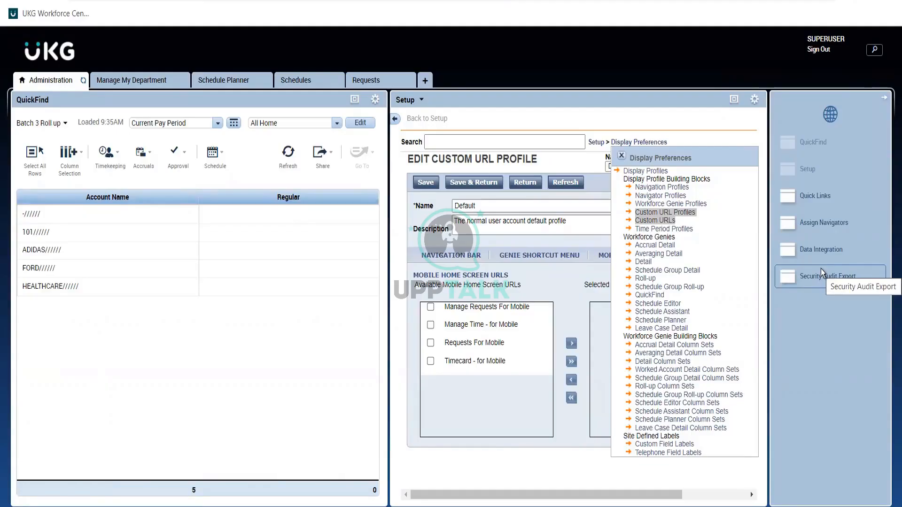
{"action": "left_click_drag", "start_coordinate": [708, 202], "coordinate": [619, 174]}
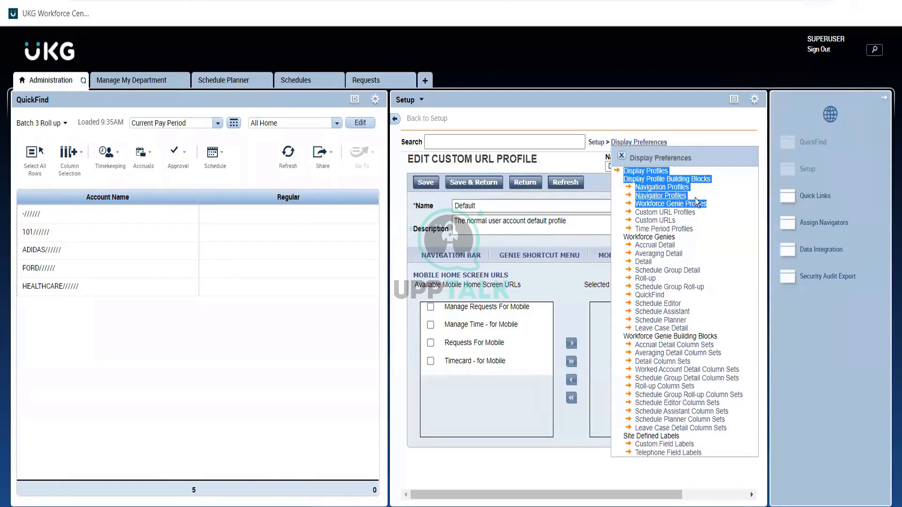
{"action": "left_click", "coordinate": [670, 203]}
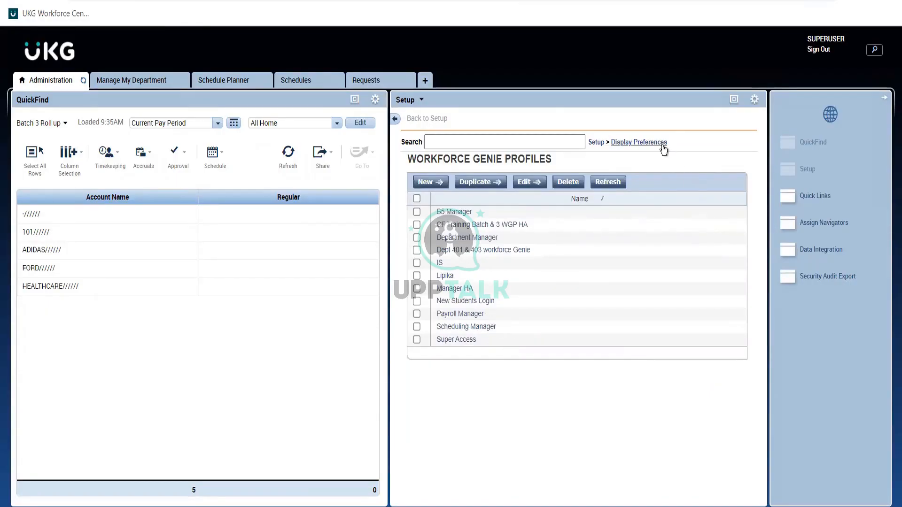
Open the Emp Template navigator profile from Display Preferences and show its editor in the maximized Setup widget
{"action": "left_click", "coordinate": [662, 143]}
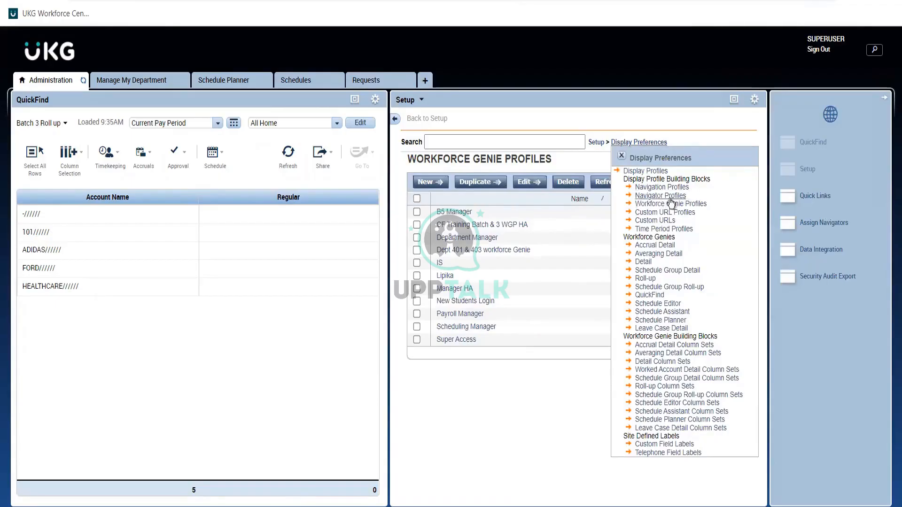
{"action": "left_click", "coordinate": [670, 196]}
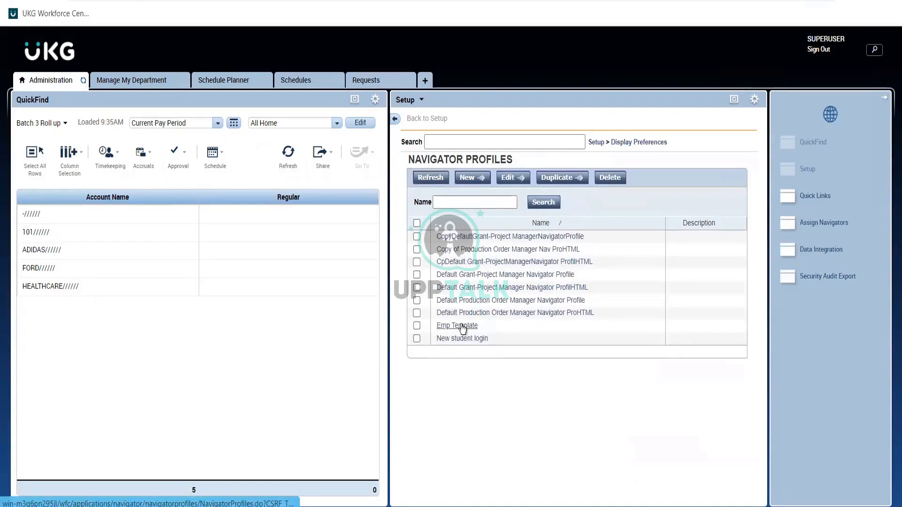
{"action": "left_click", "coordinate": [522, 323]}
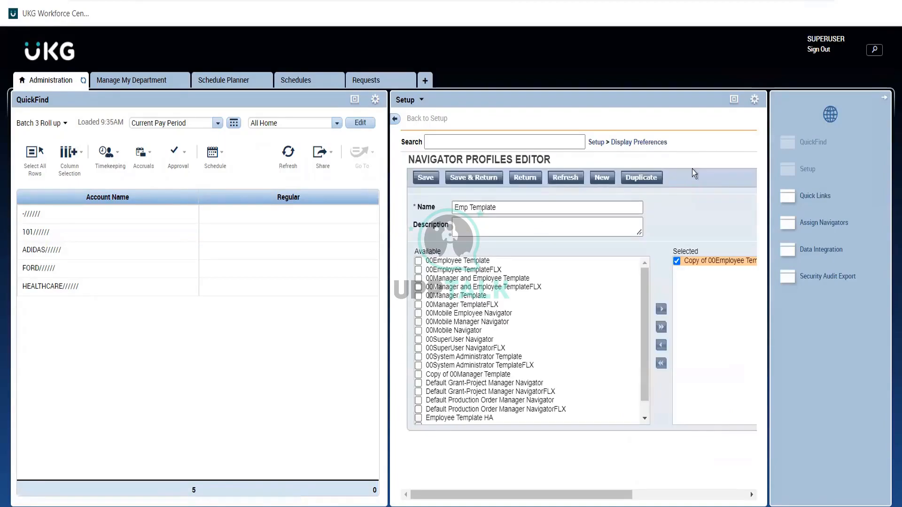
{"action": "left_click", "coordinate": [733, 101]}
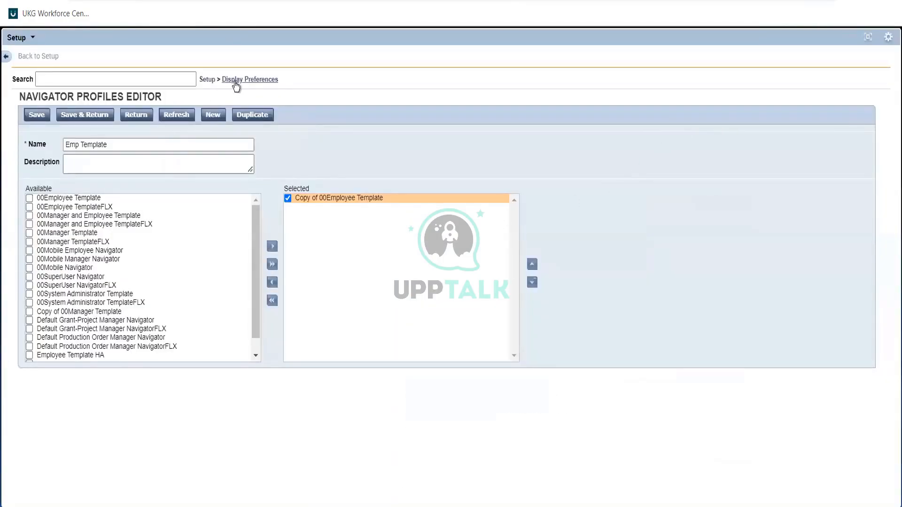
Open the System Default - Basic profile under Navigation Profiles to examine its settings
{"action": "left_click", "coordinate": [254, 81]}
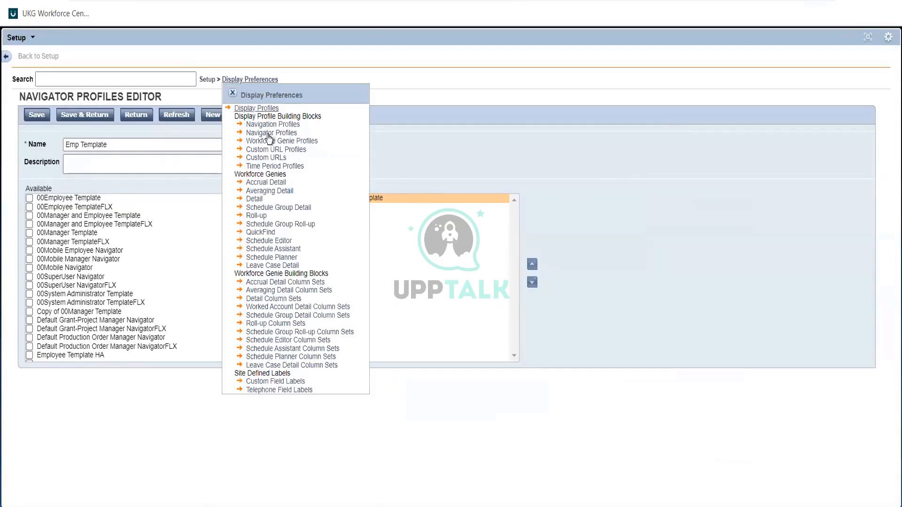
{"action": "left_click", "coordinate": [277, 126]}
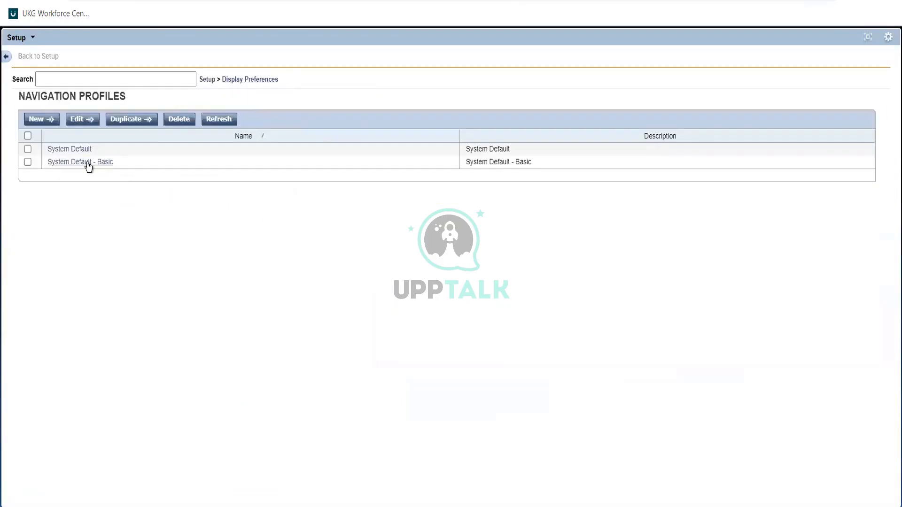
{"action": "left_click", "coordinate": [87, 162]}
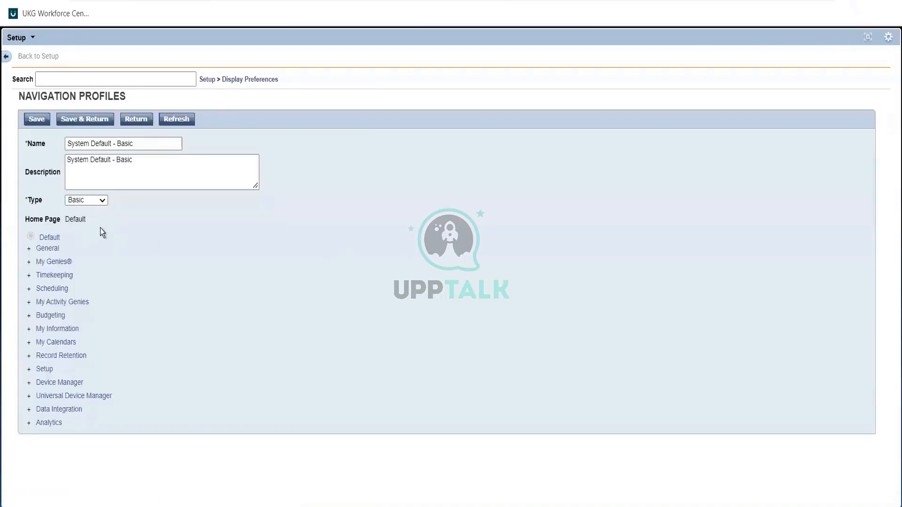
Open the display profile described as Super Access Preference Profiles and set its Navigator Profile to Emp Template, leaving Mobile Navigator Profile at None
{"action": "left_click", "coordinate": [240, 80]}
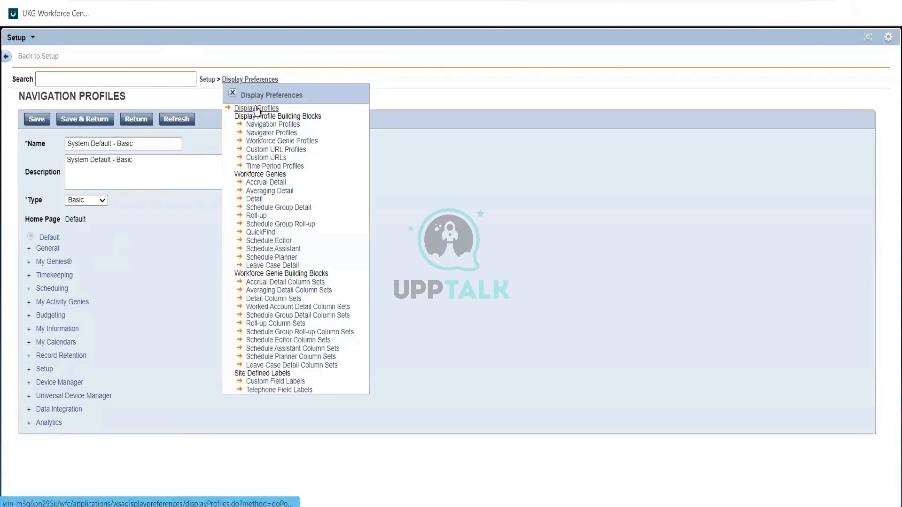
{"action": "left_click", "coordinate": [257, 108]}
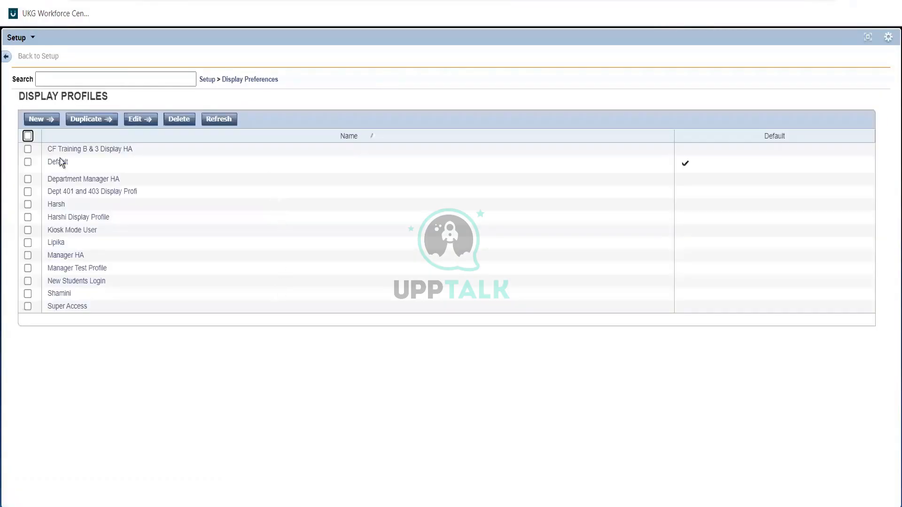
{"action": "left_click", "coordinate": [57, 243]}
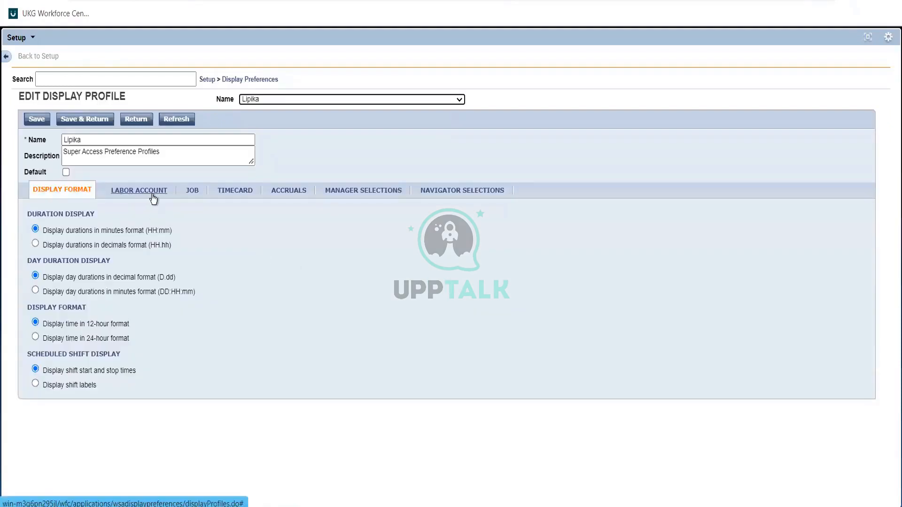
{"action": "left_click", "coordinate": [464, 192]}
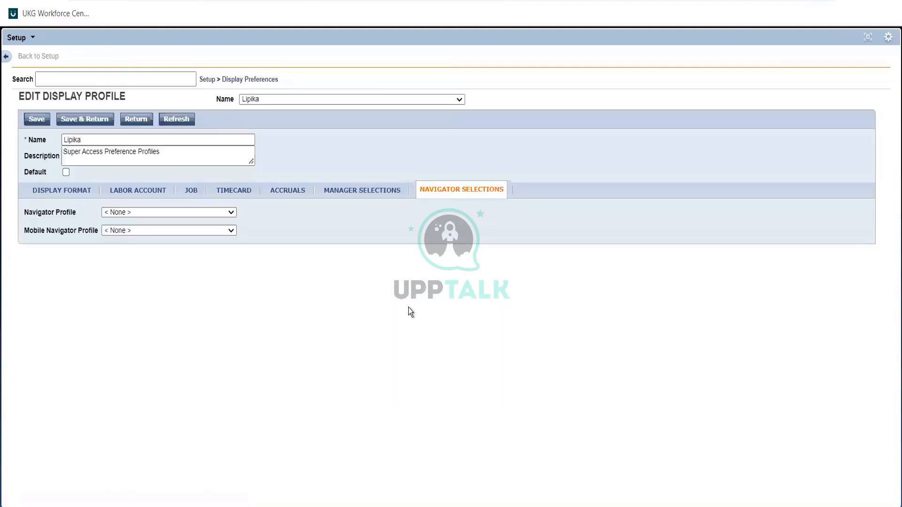
{"action": "left_click", "coordinate": [205, 212]}
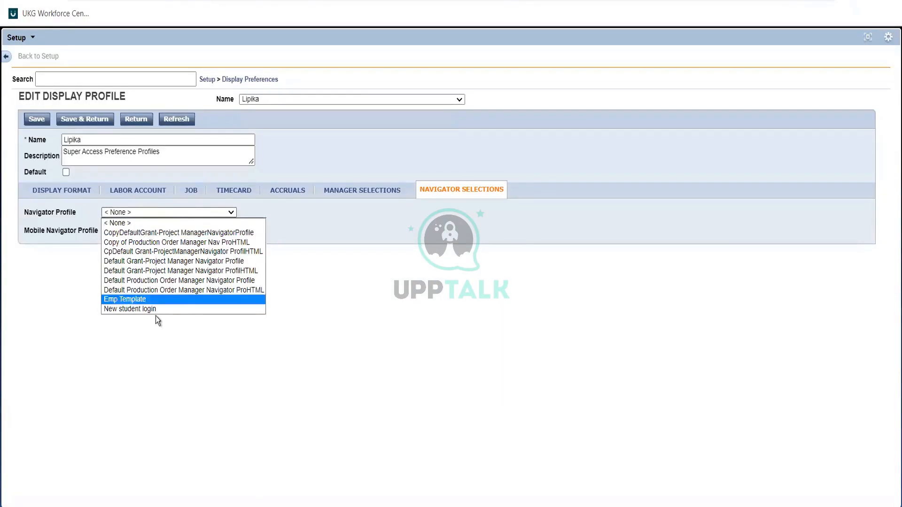
{"action": "left_click", "coordinate": [145, 301]}
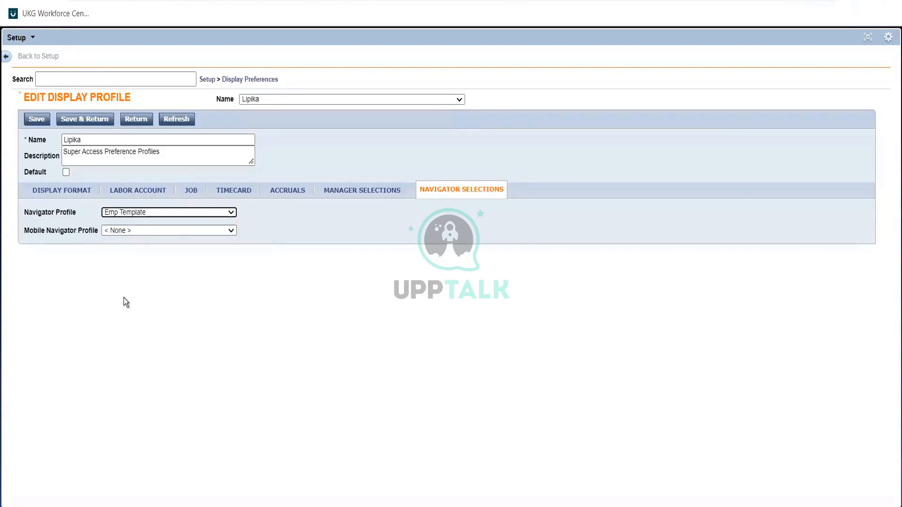
{"action": "left_click", "coordinate": [167, 231]}
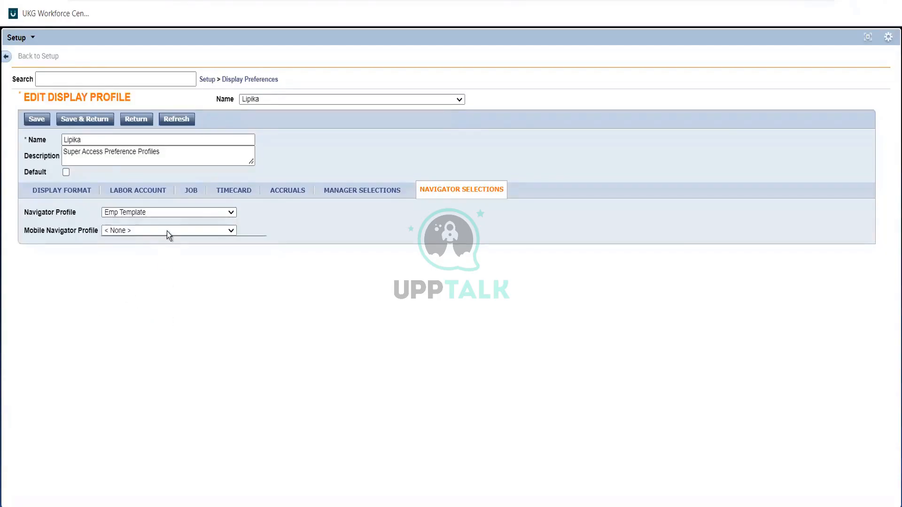
{"action": "left_click", "coordinate": [328, 247]}
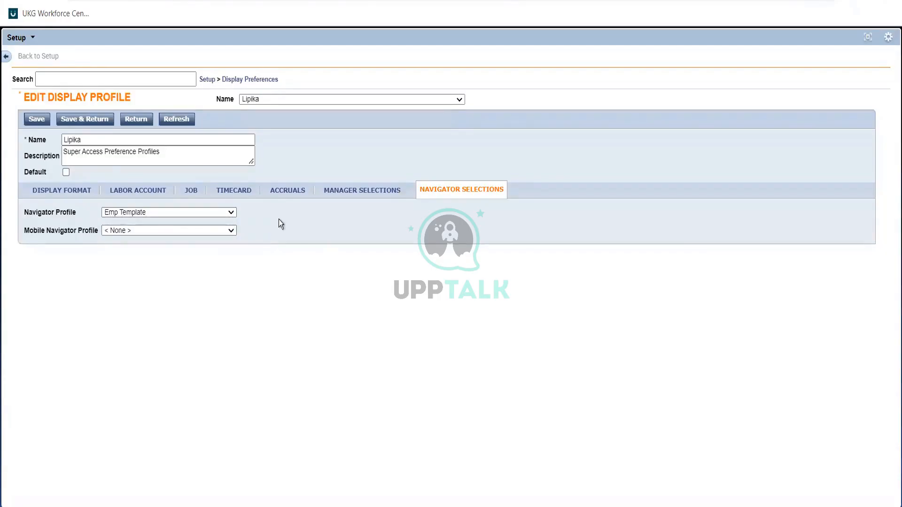
Restore the Setup widget to normal size and open the Workspaces list in Manage Navigators
{"action": "left_click", "coordinate": [247, 80]}
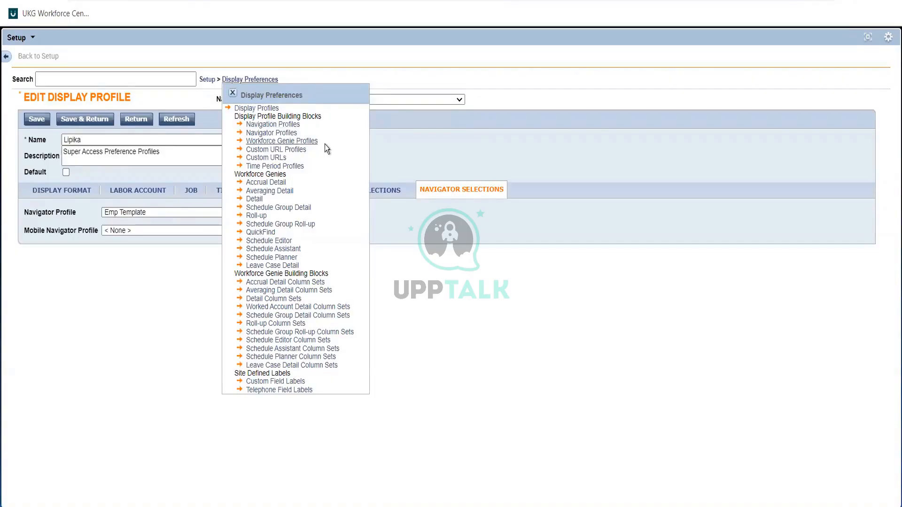
{"action": "left_click", "coordinate": [867, 39]}
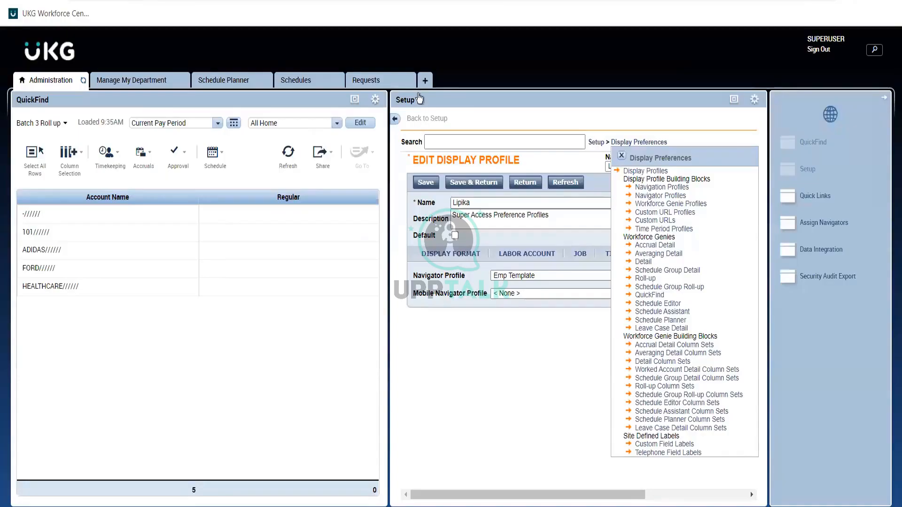
{"action": "left_click", "coordinate": [425, 80]}
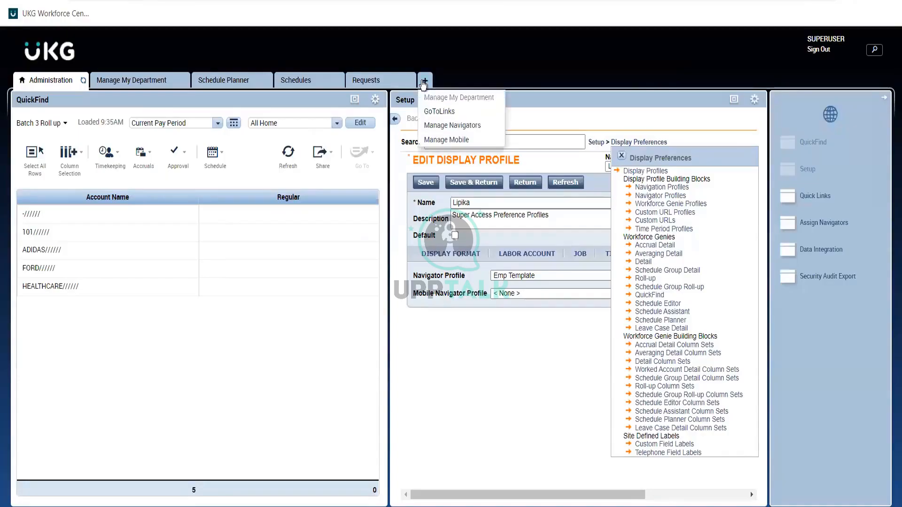
{"action": "left_click", "coordinate": [472, 125]}
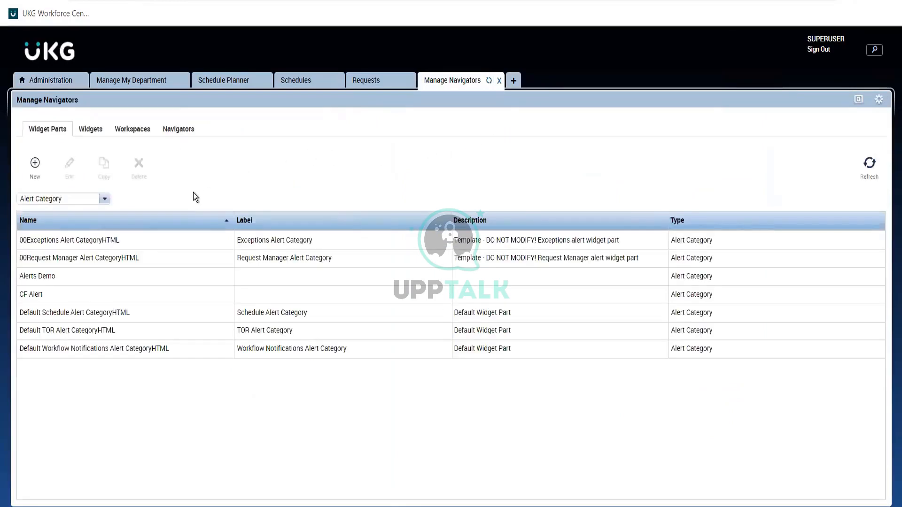
{"action": "left_click", "coordinate": [142, 136]}
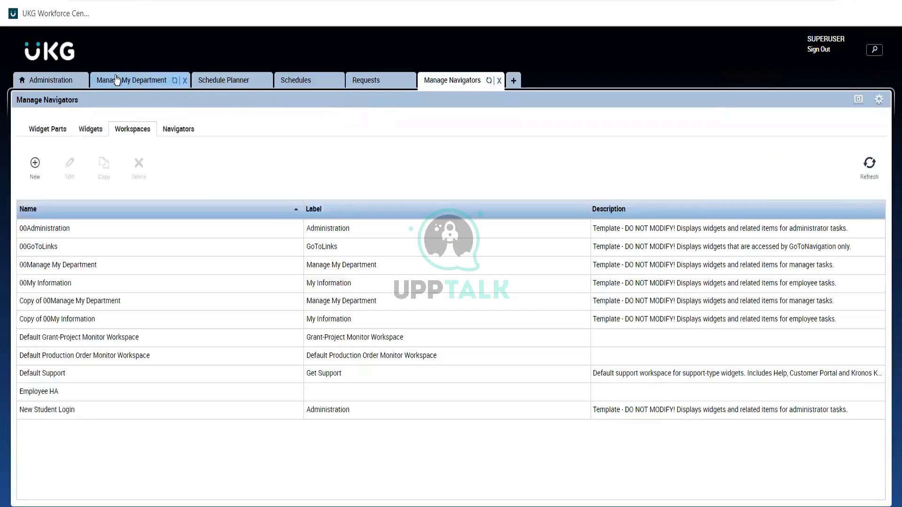
Compare the display profile entries in Administration with the Manage Navigators workspaces and the Manage My Department workspace
{"action": "left_click", "coordinate": [54, 79]}
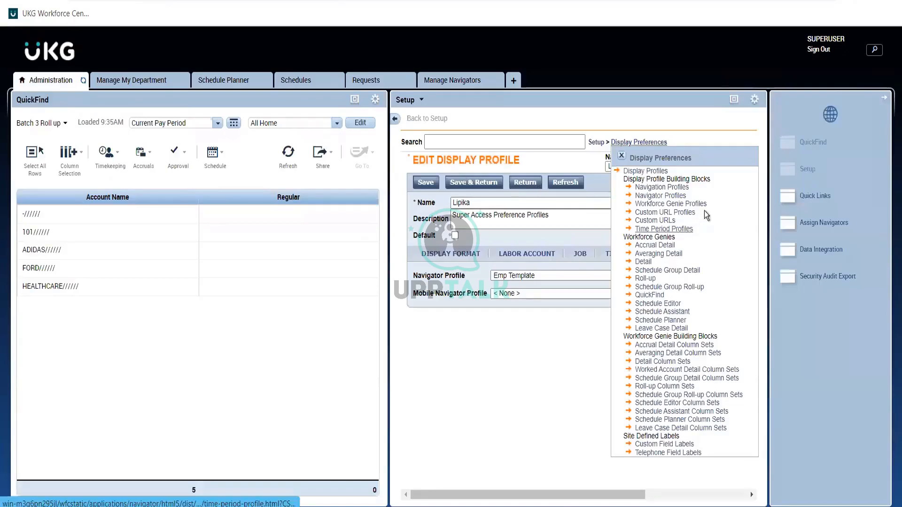
{"action": "left_click_drag", "start_coordinate": [707, 205], "coordinate": [622, 171]}
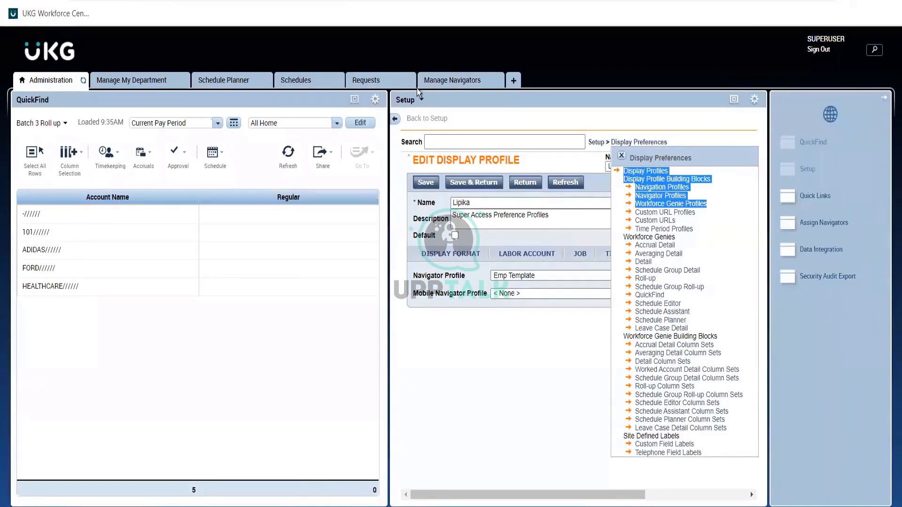
{"action": "left_click", "coordinate": [451, 83]}
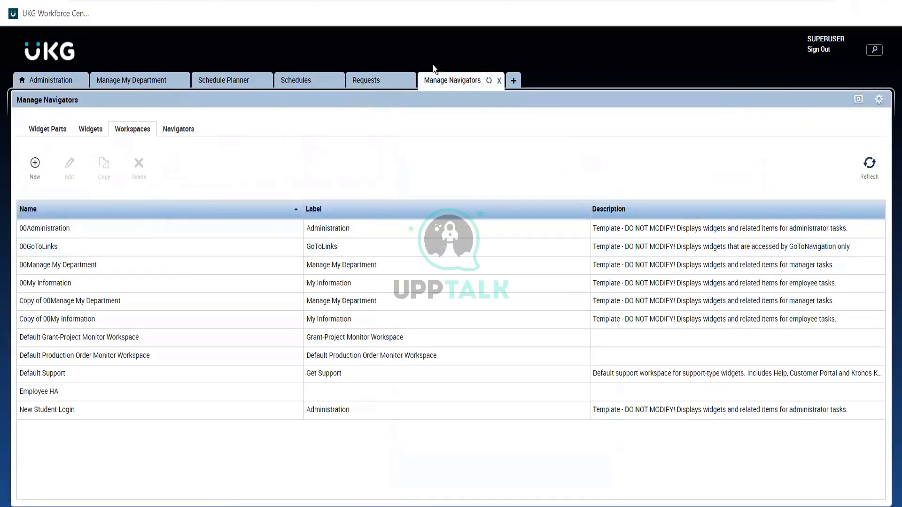
{"action": "left_click", "coordinate": [121, 84]}
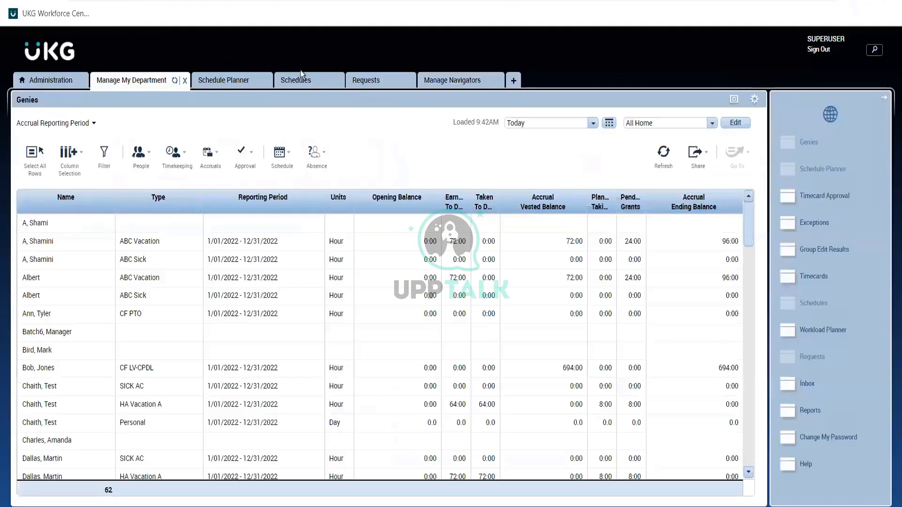
{"action": "left_click", "coordinate": [445, 84]}
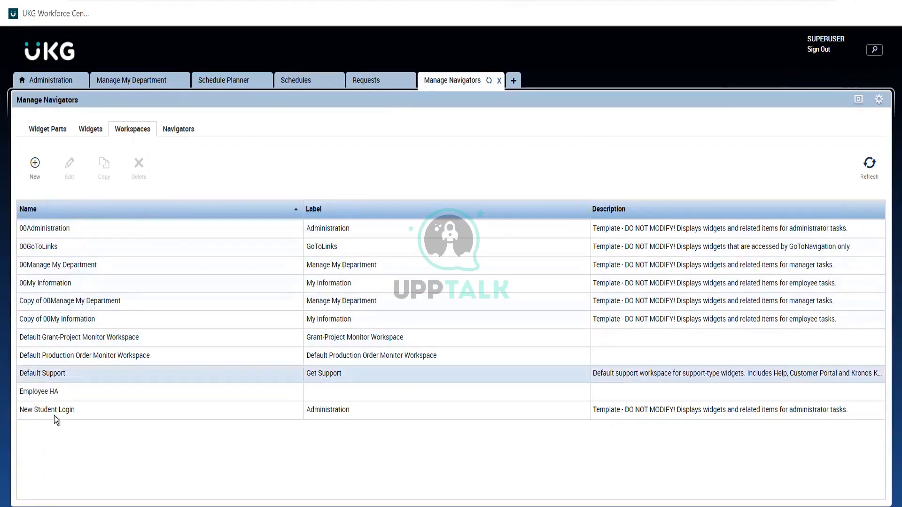
Open the 00SuperUser Navigator for editing from the Navigators list in Manage Navigators
{"action": "left_click", "coordinate": [188, 133]}
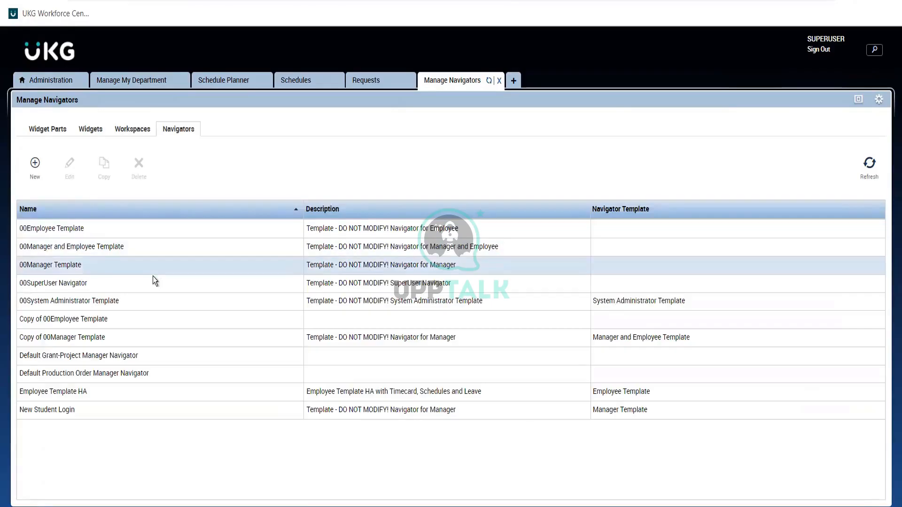
{"action": "left_click", "coordinate": [64, 285]}
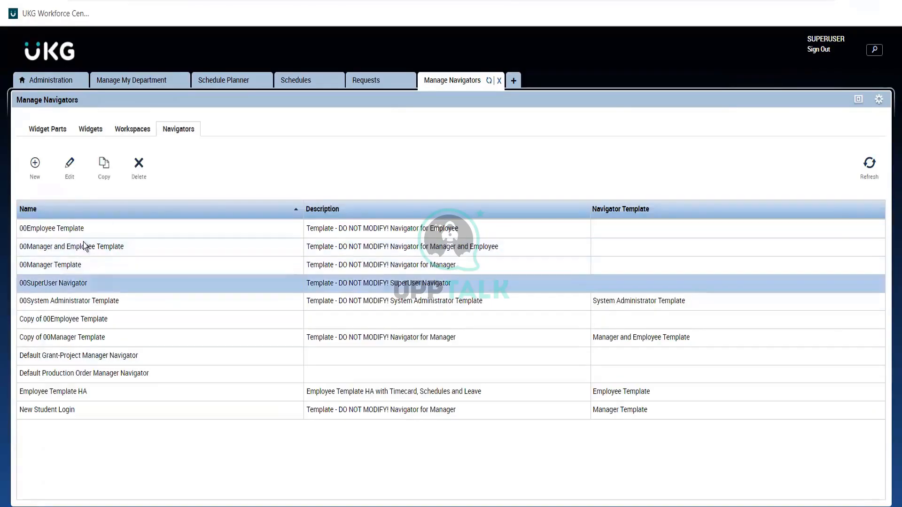
{"action": "left_click", "coordinate": [70, 175]}
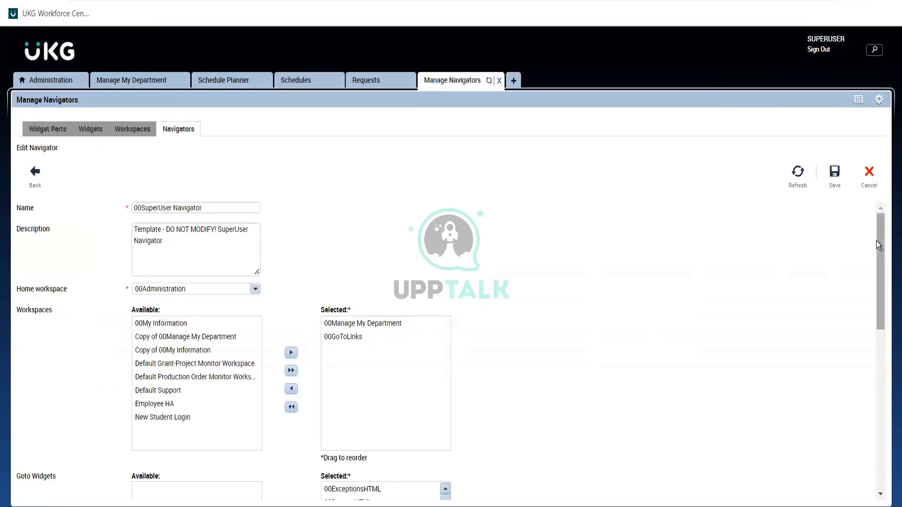
Examine the 00SuperUser Navigator's selected workspaces, Goto Widgets, Goto Workspaces and its alert, settings, mobile, search and template options
{"action": "left_click_drag", "start_coordinate": [876, 241], "coordinate": [889, 290]}
{"action": "scroll", "coordinate": [427, 314], "scroll_direction": "up", "scroll_amount": 3}
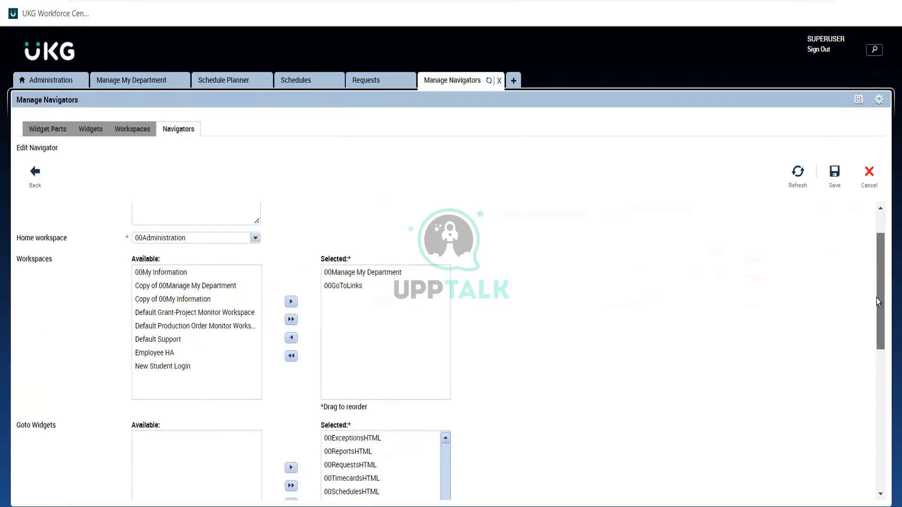
{"action": "left_click_drag", "start_coordinate": [876, 299], "coordinate": [870, 438]}
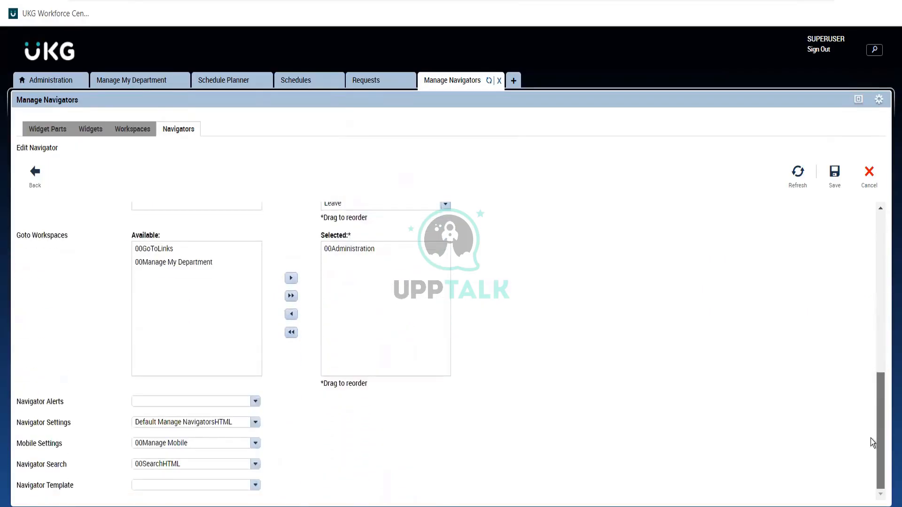
{"action": "scroll", "coordinate": [872, 401], "scroll_direction": "up", "scroll_amount": 3}
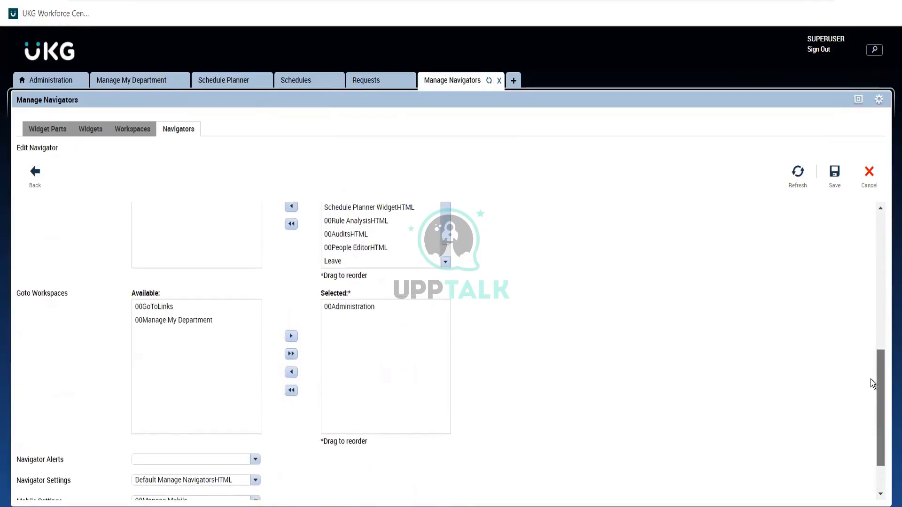
{"action": "left_click_drag", "start_coordinate": [870, 379], "coordinate": [870, 378]}
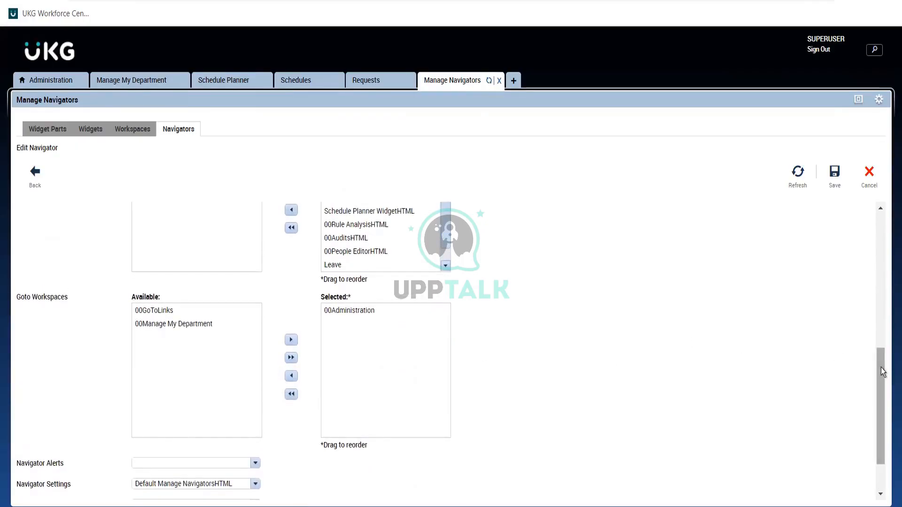
{"action": "mouse_move", "coordinate": [881, 367]}
{"action": "left_mouse_down"}
{"action": "mouse_move", "coordinate": [886, 302]}
{"action": "mouse_move", "coordinate": [887, 360]}
{"action": "left_mouse_up"}
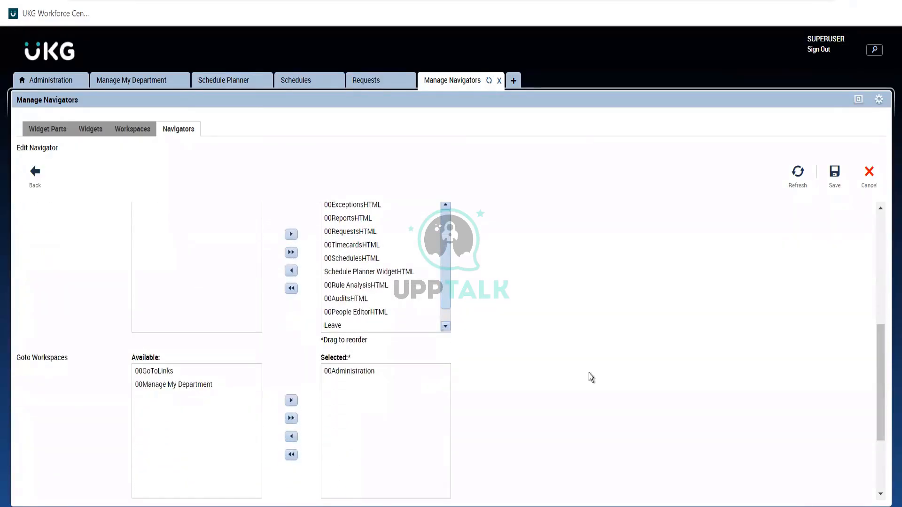
{"action": "left_click", "coordinate": [369, 371]}
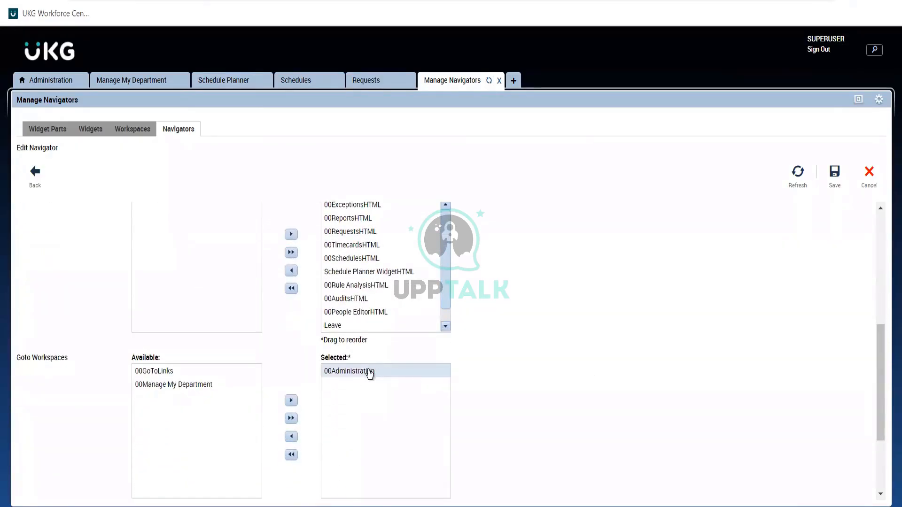
Compare the Administration workspace with the home workspace and selected workspaces configured in the 00SuperUser Navigator
{"action": "left_click", "coordinate": [43, 83]}
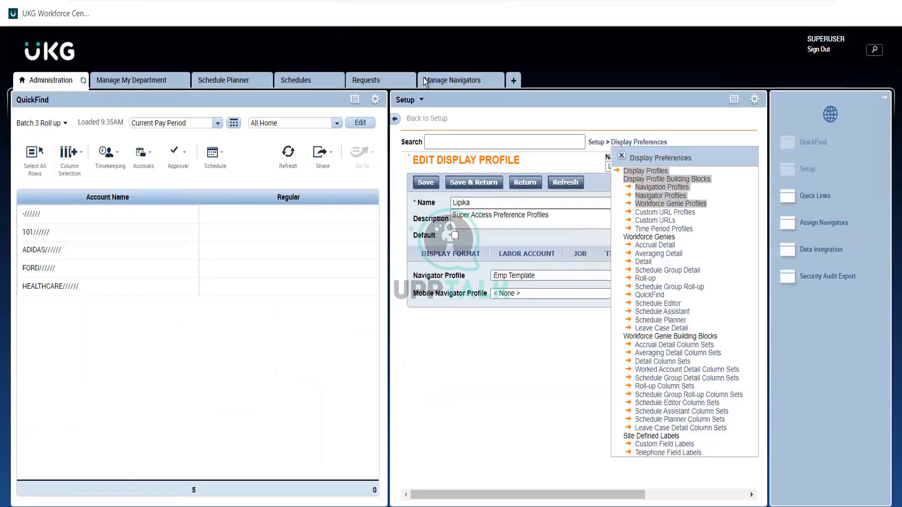
{"action": "left_click", "coordinate": [453, 81]}
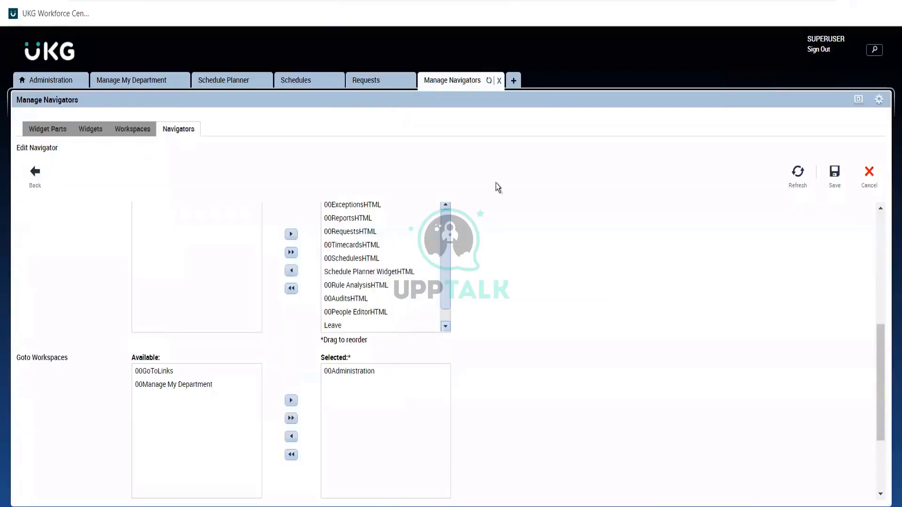
{"action": "scroll", "coordinate": [887, 235], "scroll_direction": "up", "scroll_amount": 5}
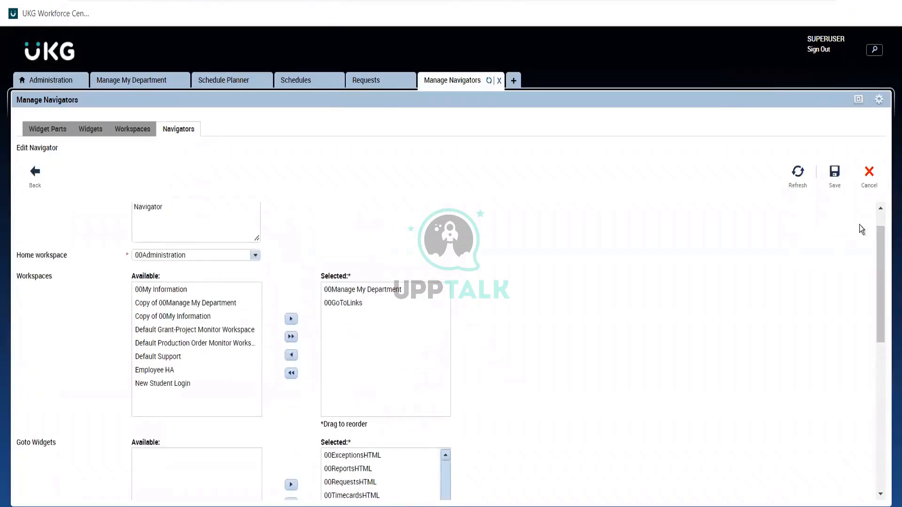
{"action": "scroll", "coordinate": [876, 213], "scroll_direction": "up", "scroll_amount": 2}
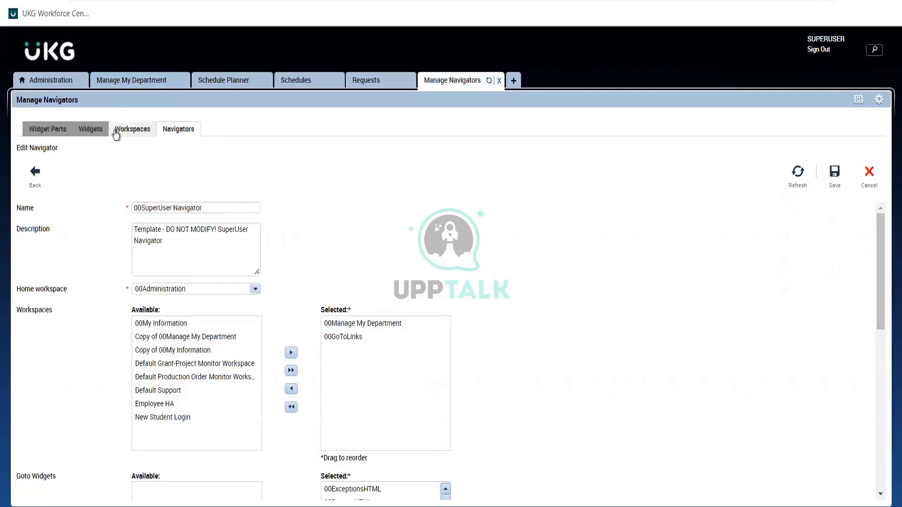
Leave the 00SuperUser Navigator unsaved and open the 00My ReportsHTML widget for editing from the Widgets list
{"action": "left_click_drag", "start_coordinate": [116, 135], "coordinate": [28, 175]}
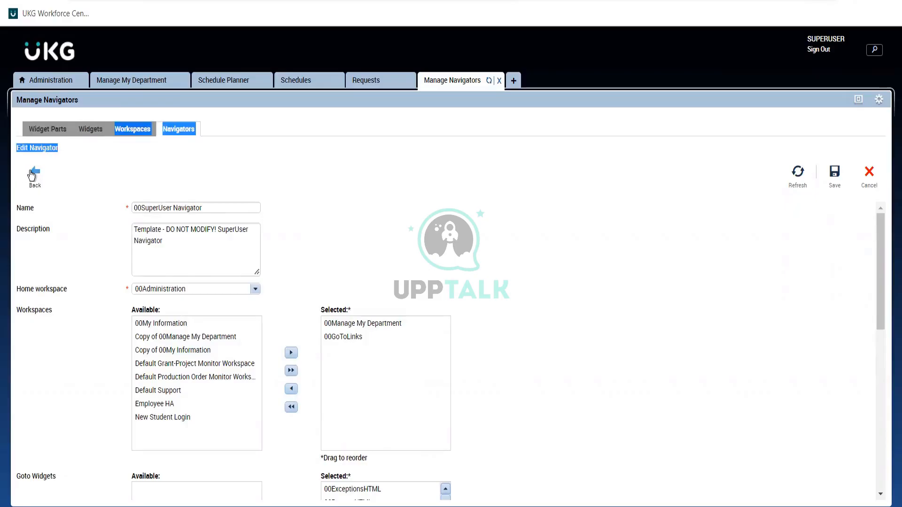
{"action": "left_click", "coordinate": [91, 129]}
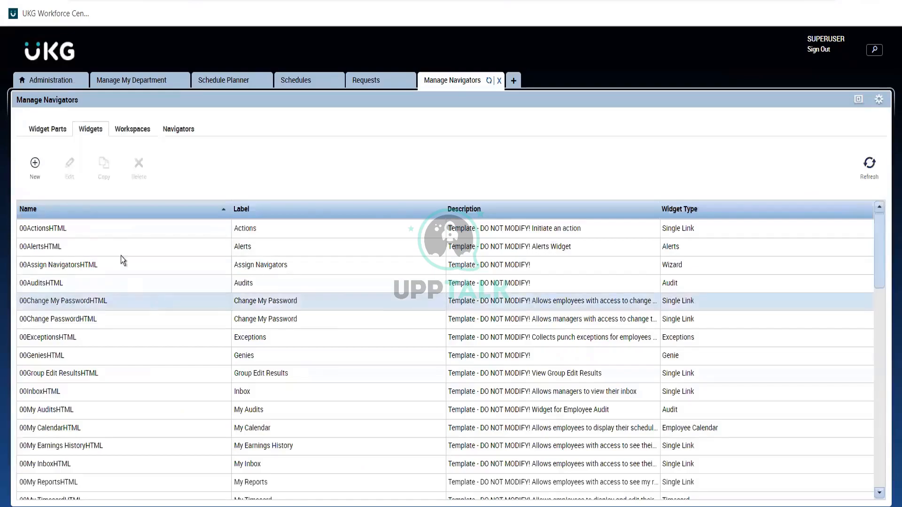
{"action": "left_click", "coordinate": [106, 478]}
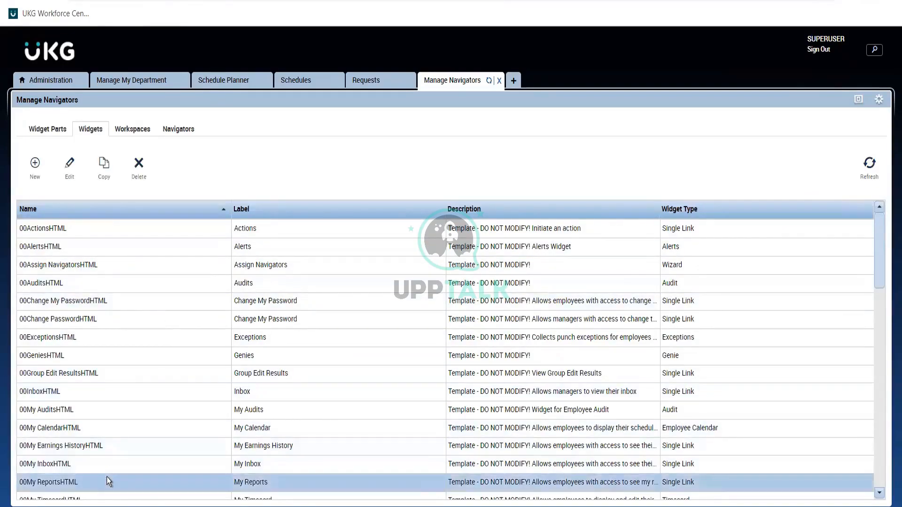
{"action": "left_click", "coordinate": [66, 187]}
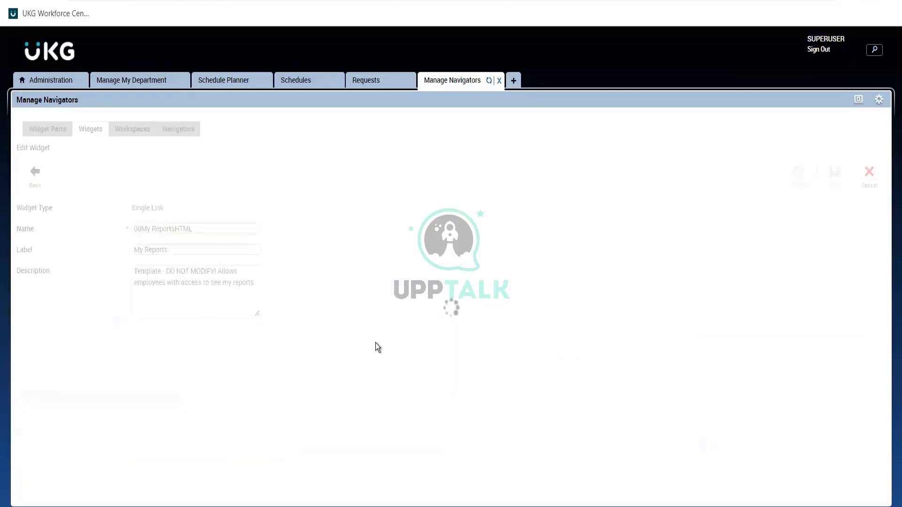